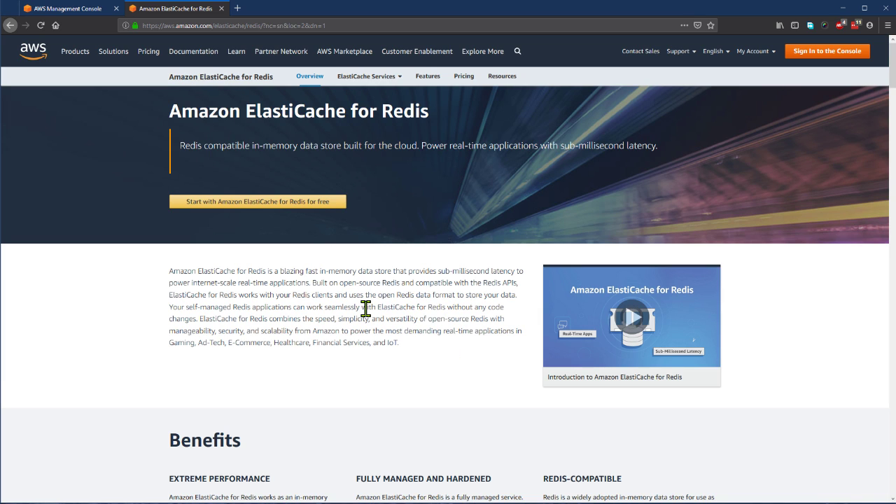
# Play the Introduction to Amazon ElastiCache for Redis video briefly and pause it.
pyautogui.click(631, 317)
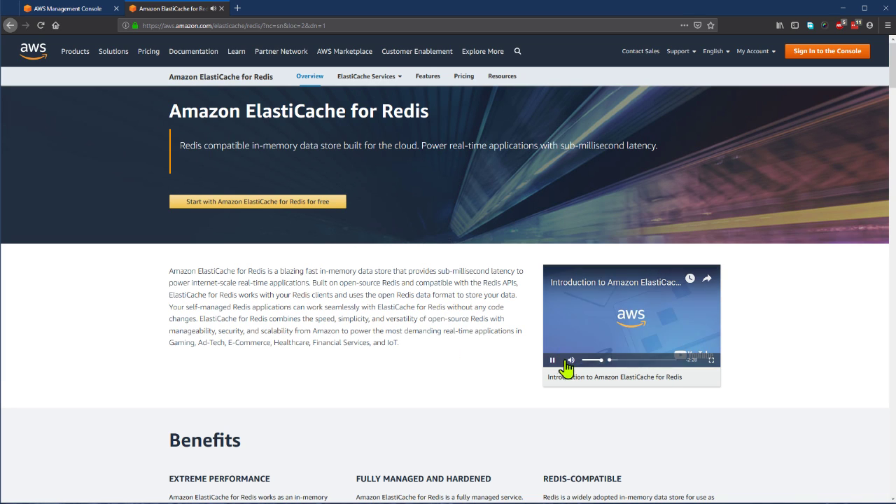
pyautogui.click(554, 362)
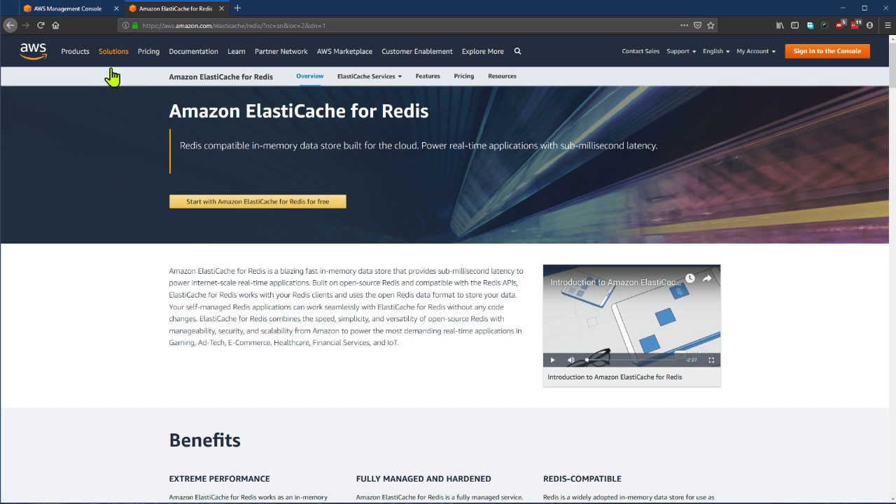
# Switch to the AWS Management Console, search the services for "elastic" and open ElastiCache.
pyautogui.click(77, 11)
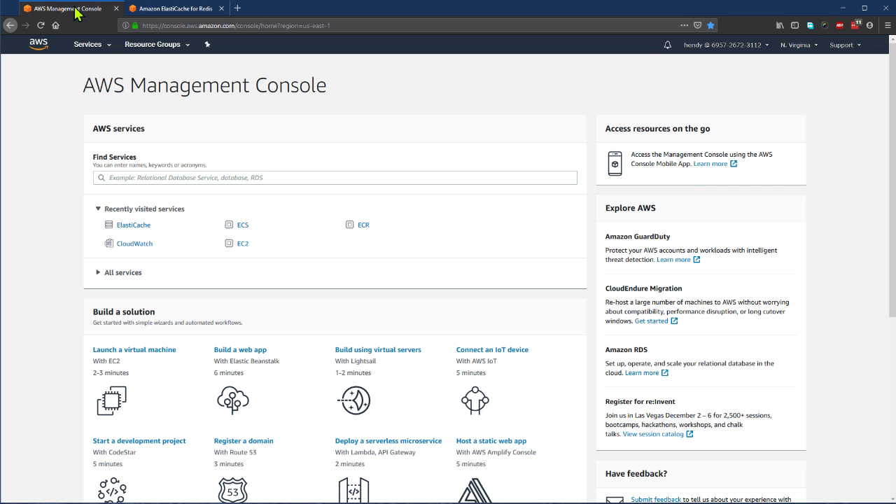
pyautogui.click(133, 179)
pyautogui.write('elastic')
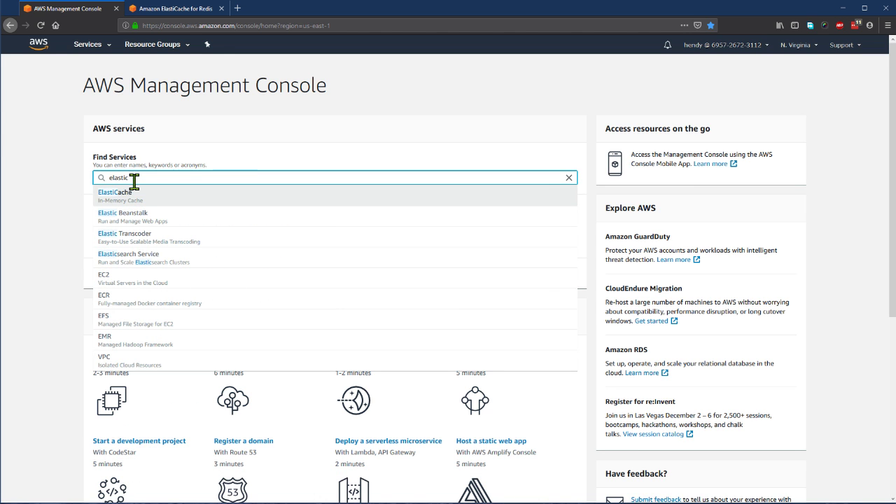
pyautogui.click(136, 197)
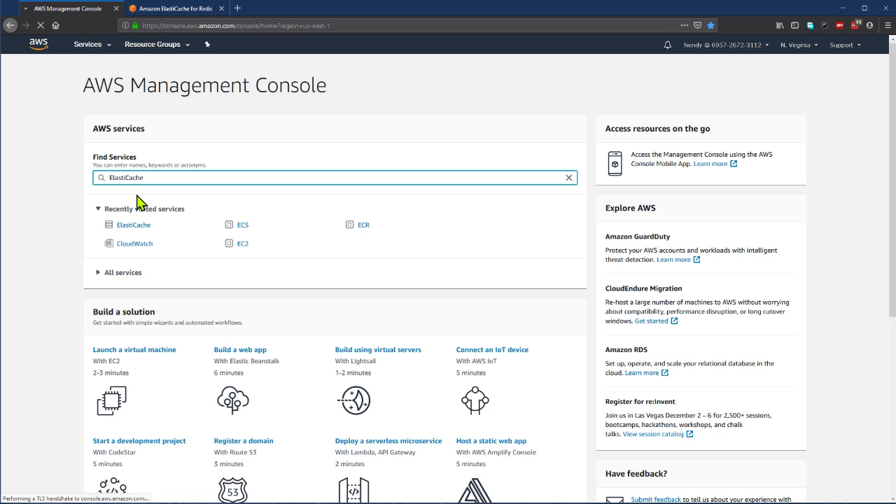
pyautogui.hotkey('ctrl', '+')
pyautogui.hotkey('ctrl', '+')
pyautogui.hotkey('ctrl', '+')
pyautogui.hotkey('ctrl', '+')
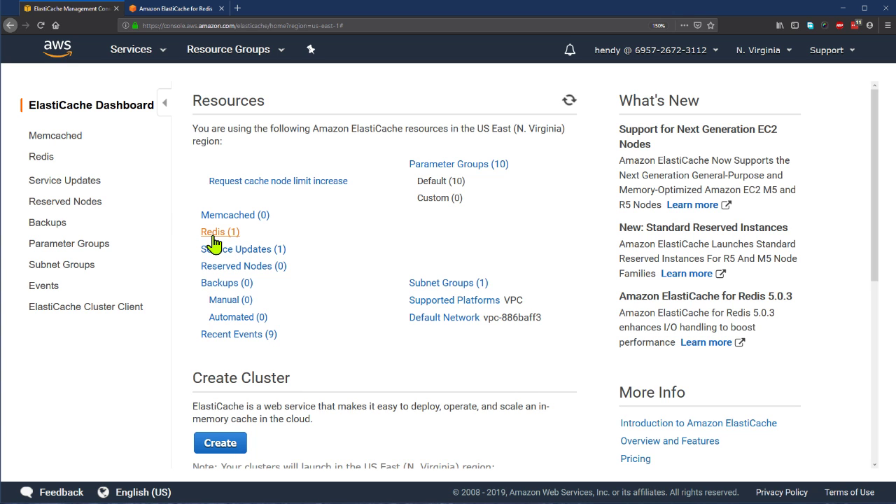
# Start creating an ElastiCache cluster named learn-redis with the description "Redis cluster for learning".
pyautogui.scroll(-2, 214, 241)
pyautogui.click(222, 302)
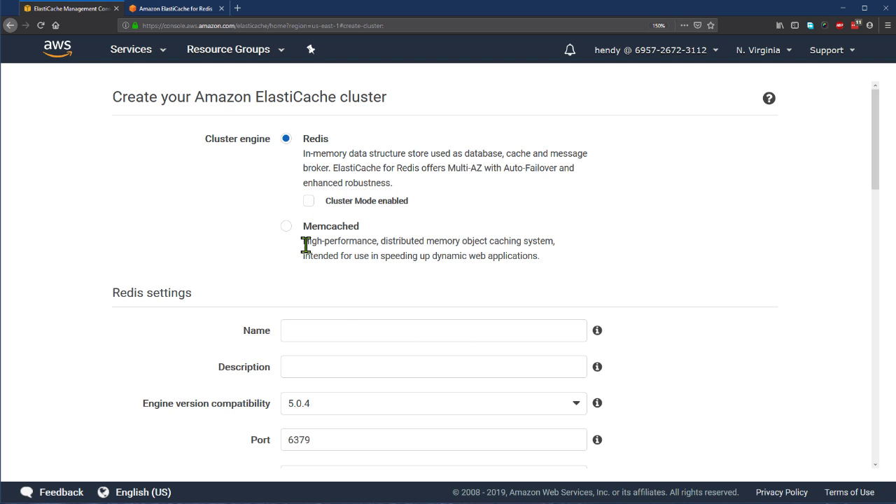
pyautogui.scroll(-1, 341, 317)
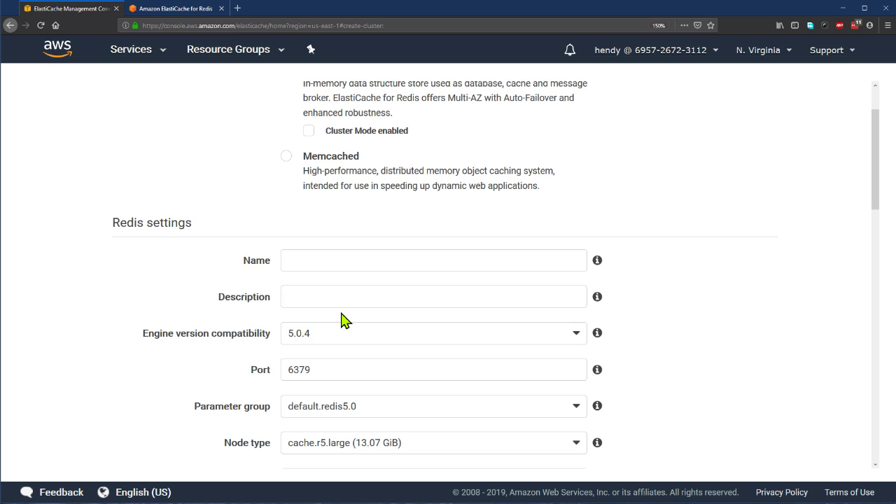
pyautogui.click(371, 265)
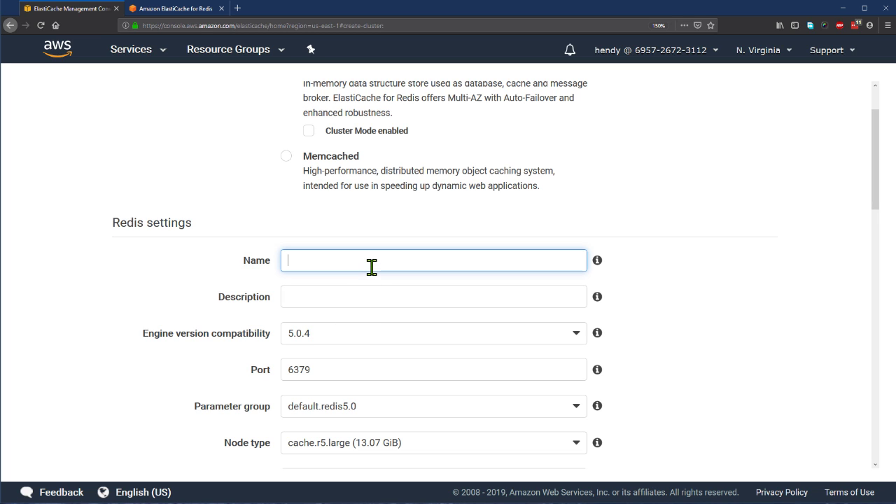
pyautogui.write('learn-redis')
pyautogui.click(546, 302)
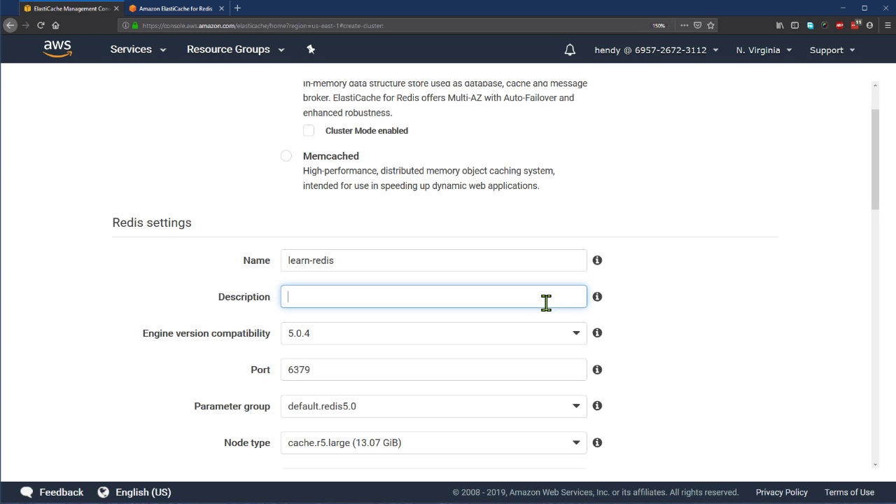
pyautogui.write('Redis cluster fo')
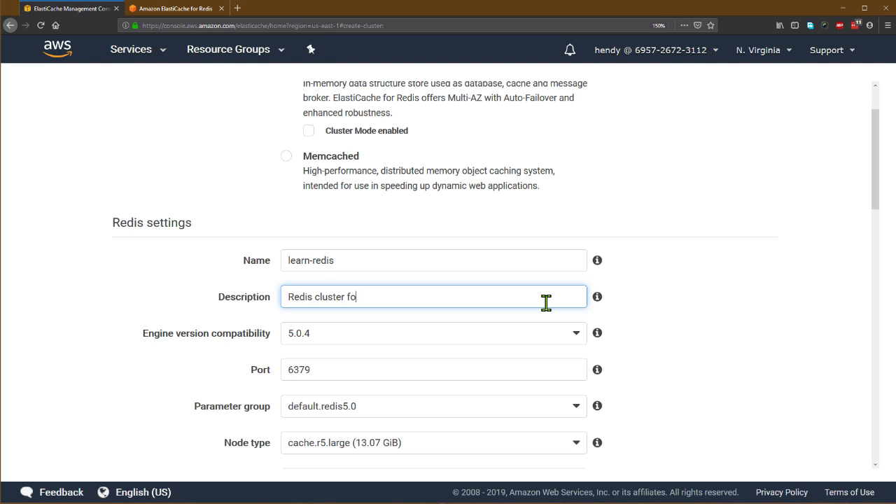
pyautogui.write('r learning')
# Review the Redis engine version, port and parameter group settings of the new cluster.
pyautogui.click(512, 339)
pyautogui.click(511, 339)
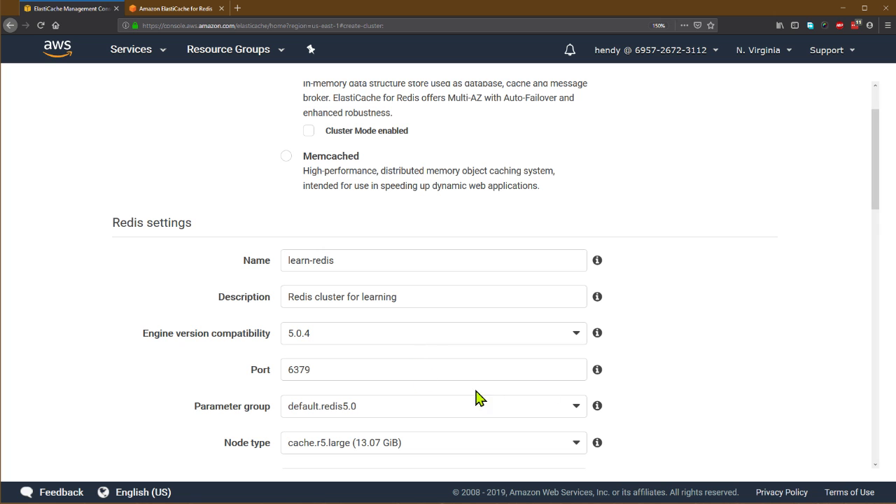
pyautogui.click(350, 370)
pyautogui.doubleClick(342, 370)
pyautogui.click(323, 369)
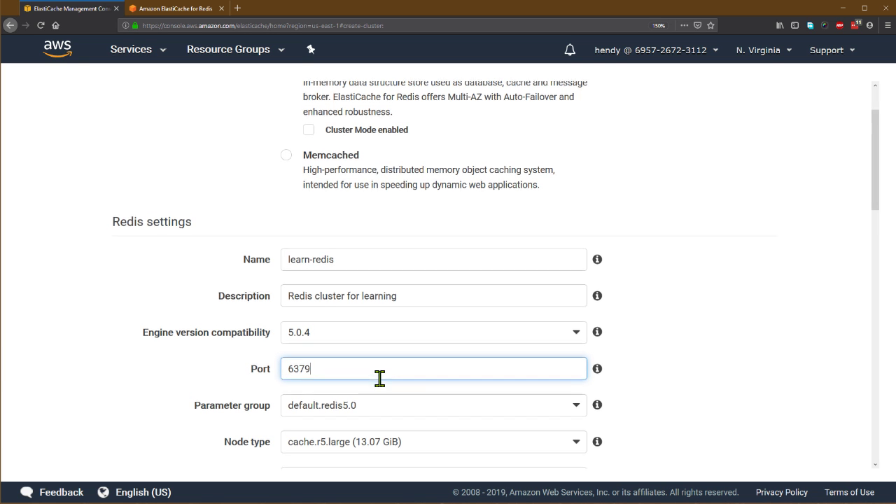
pyautogui.scroll(-5, 378, 381)
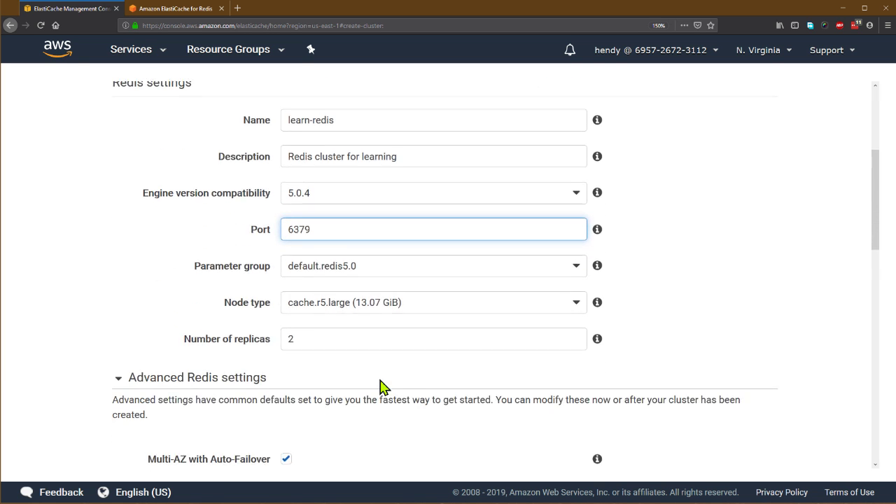
pyautogui.click(570, 203)
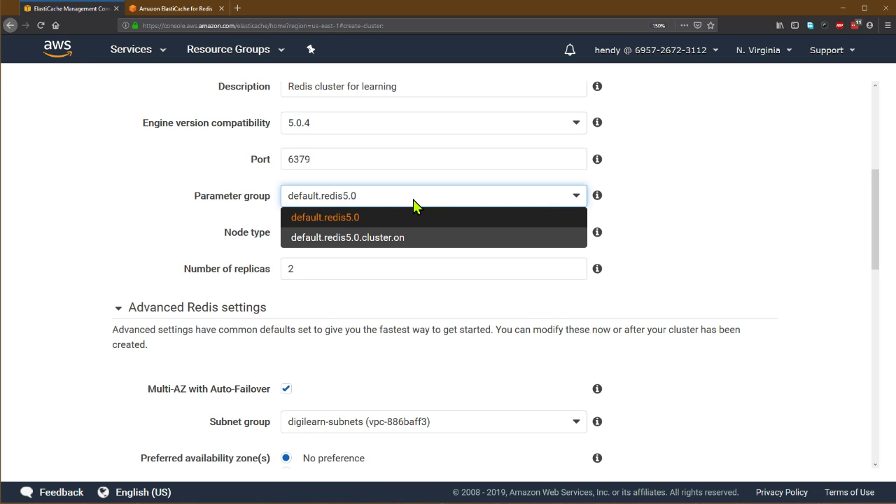
# Set the node type to cache.t2.micro from the t2 family and the number of replicas to 1.
pyautogui.click(536, 233)
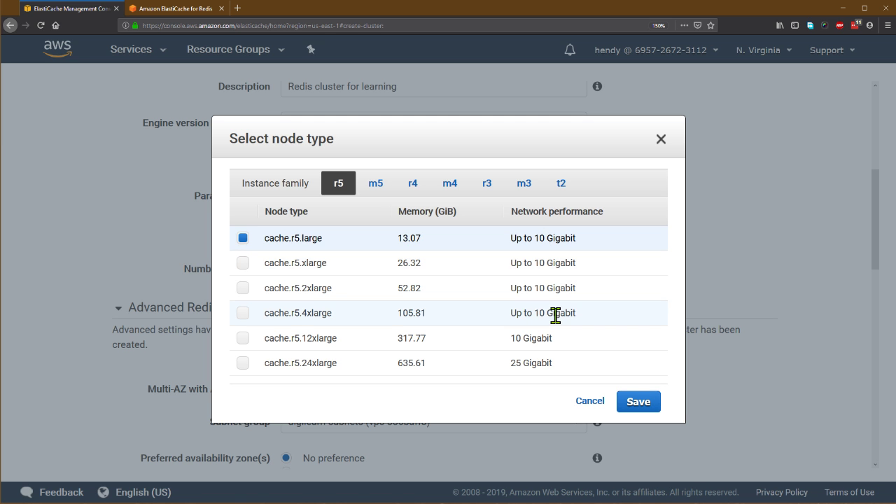
pyautogui.click(565, 187)
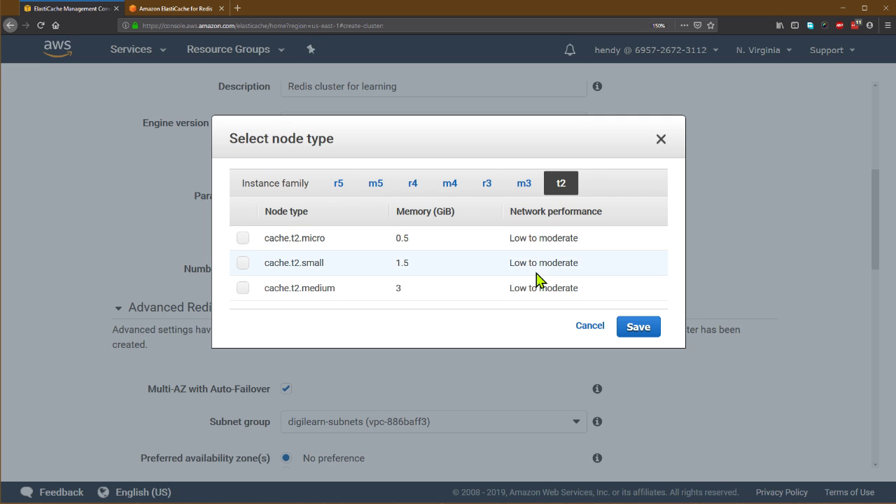
pyautogui.click(243, 240)
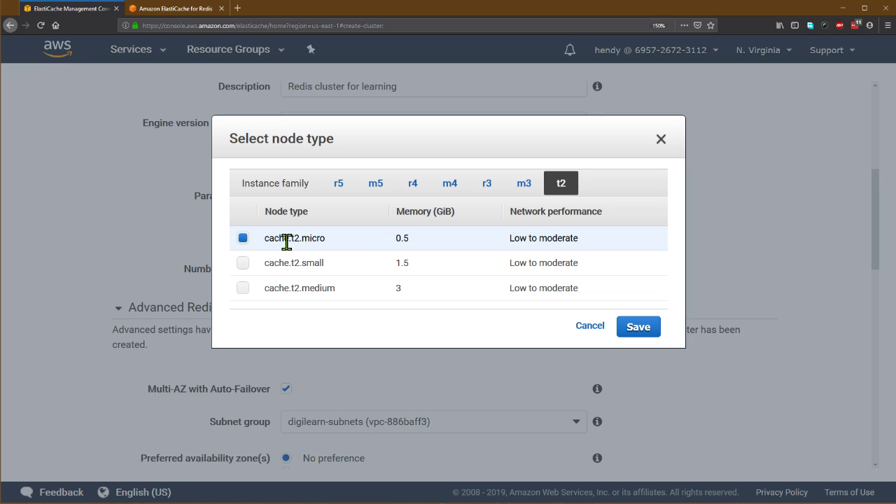
pyautogui.click(638, 327)
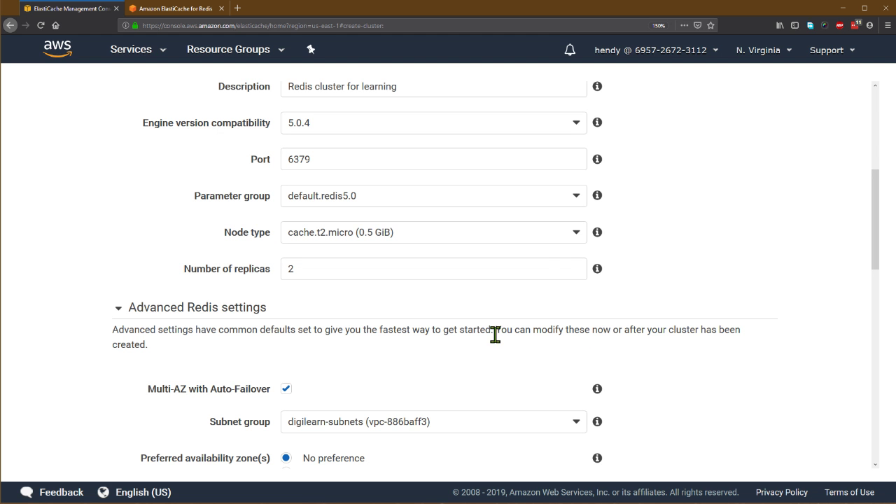
pyautogui.moveTo(532, 267); pyautogui.dragTo(210, 262)
pyautogui.write('1')
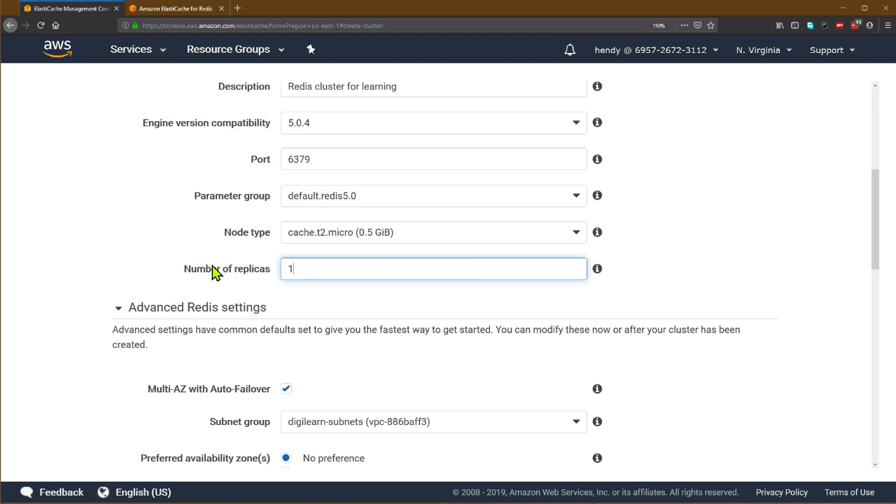
# Disable Multi-AZ with Auto-Failover and choose digilearn-subnets as the subnet group.
pyautogui.scroll(-3, 386, 362)
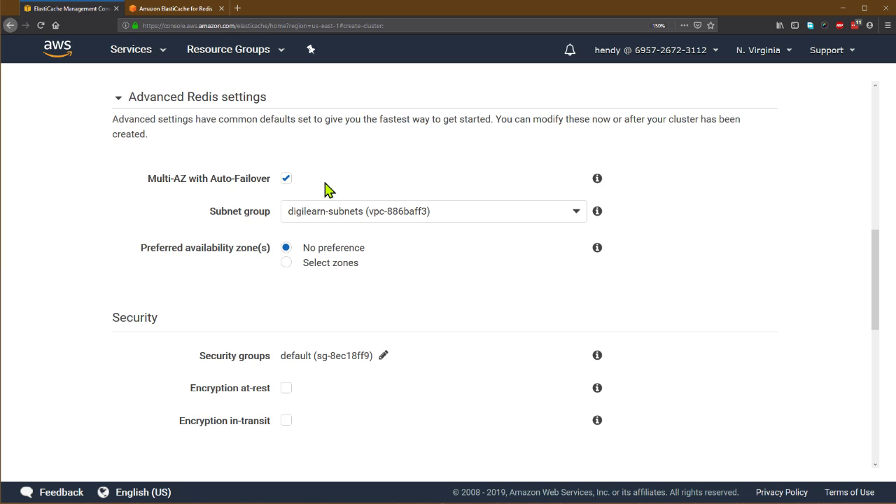
pyautogui.click(287, 180)
pyautogui.click(406, 218)
pyautogui.click(368, 237)
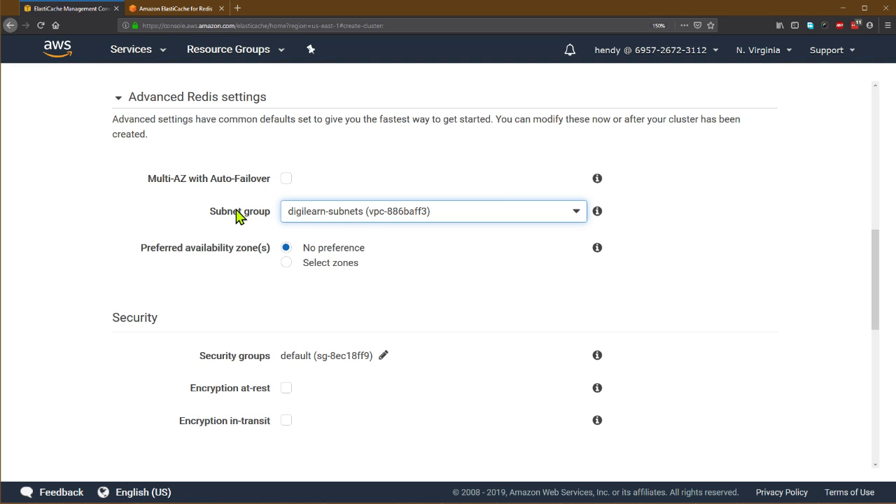
# Specify the preferred availability zones manually, using us-east-1a for both the primary and Replica1.
pyautogui.click(287, 248)
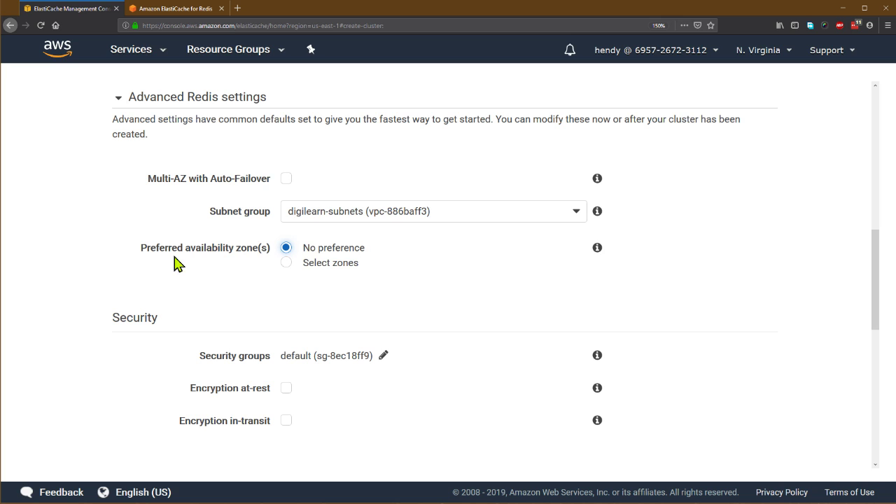
pyautogui.click(343, 262)
pyautogui.click(458, 295)
pyautogui.click(442, 310)
pyautogui.click(426, 332)
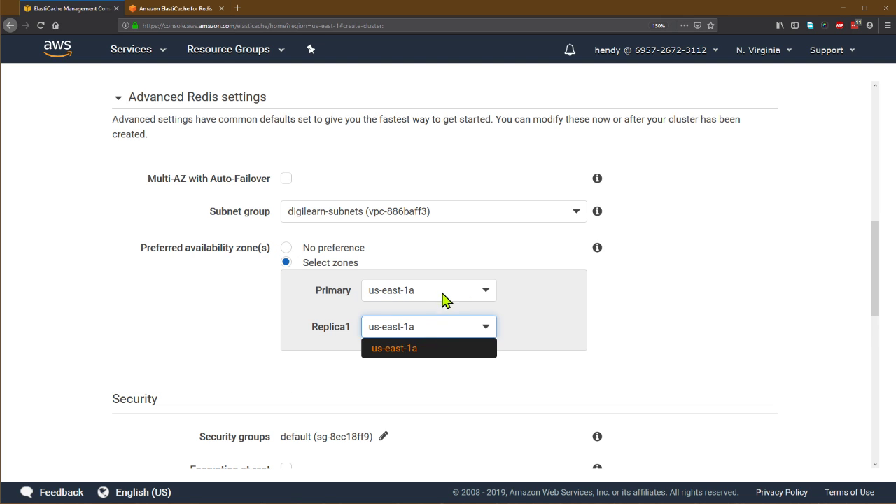
pyautogui.click(442, 292)
pyautogui.click(479, 318)
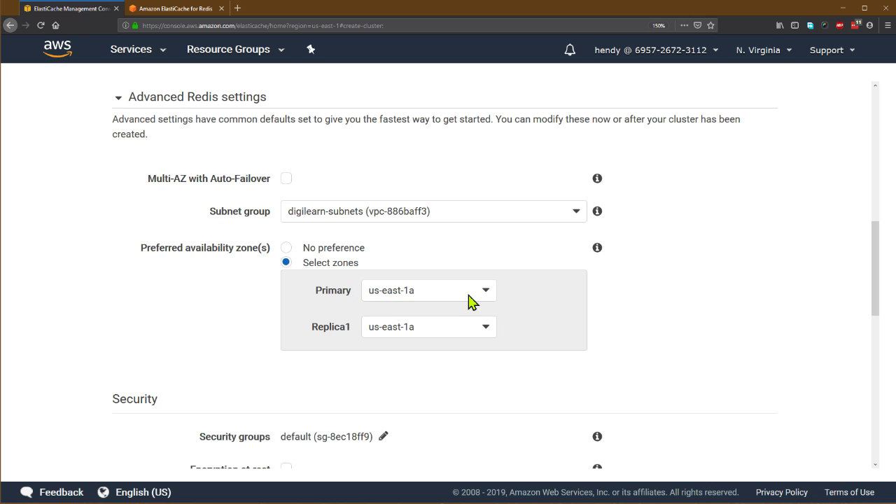
pyautogui.click(436, 332)
pyautogui.click(522, 334)
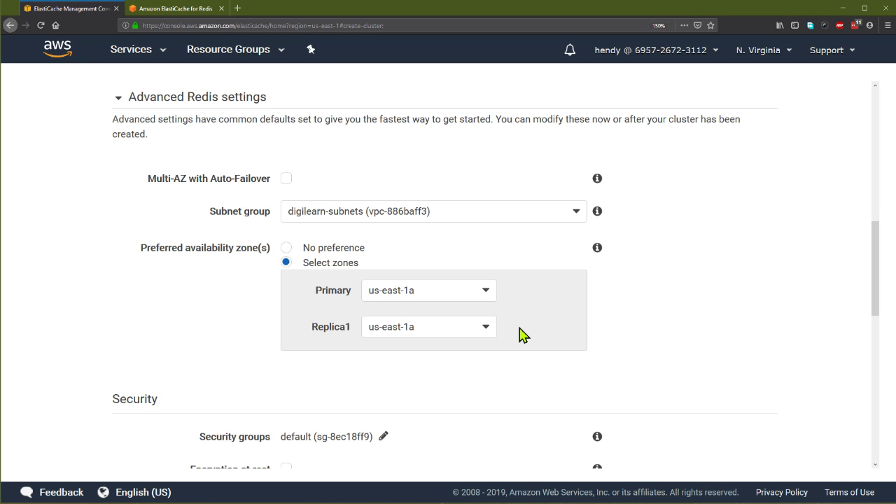
# Look through the security groups available for the cluster and keep the default group.
pyautogui.scroll(-5, 441, 342)
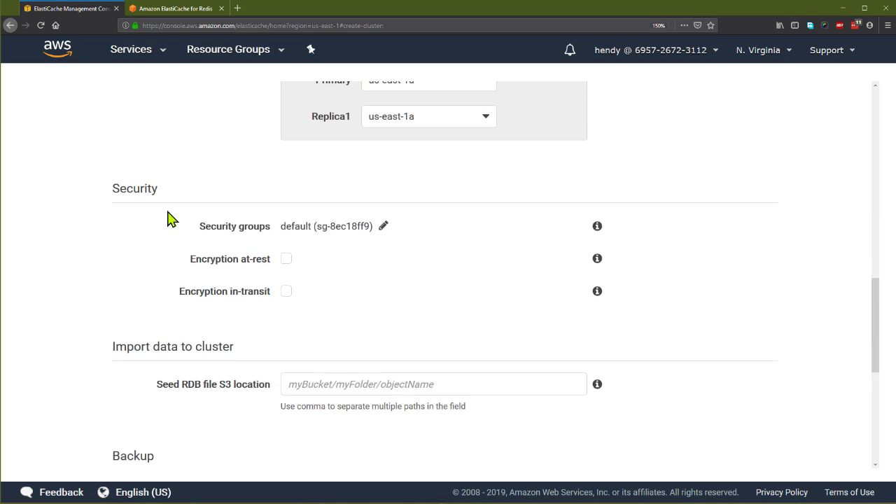
pyautogui.click(384, 228)
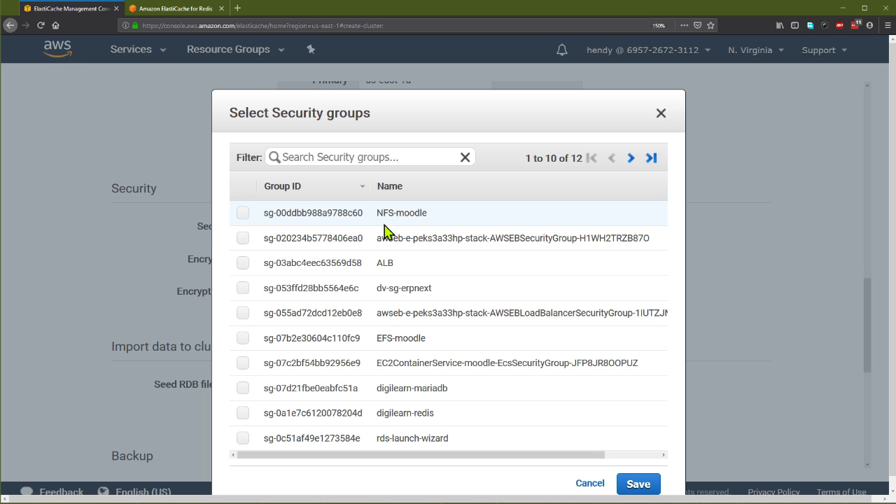
pyautogui.click(589, 484)
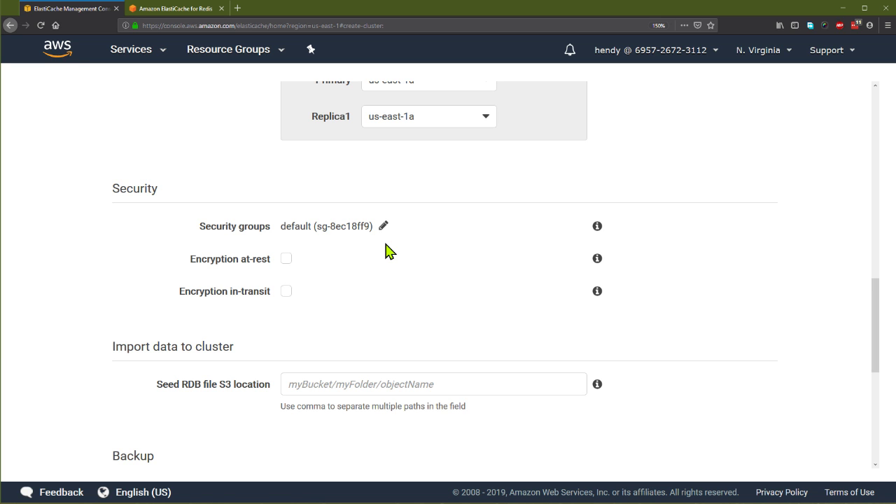
pyautogui.click(383, 227)
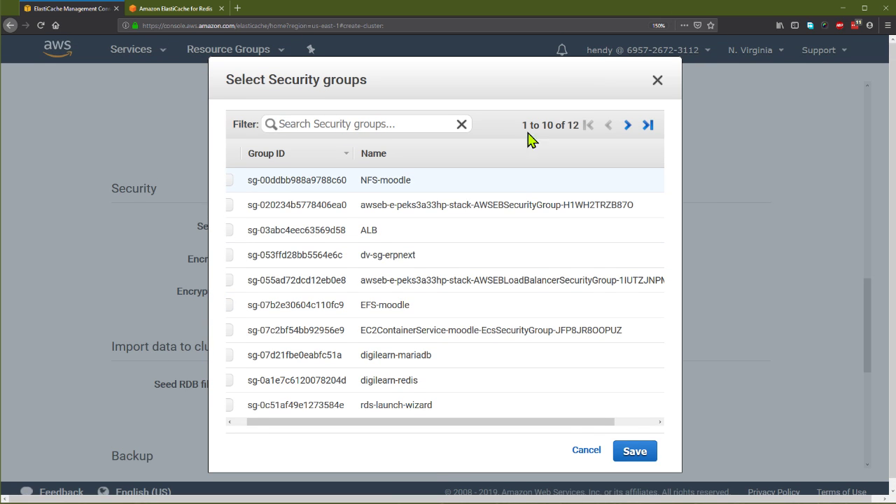
pyautogui.click(629, 421)
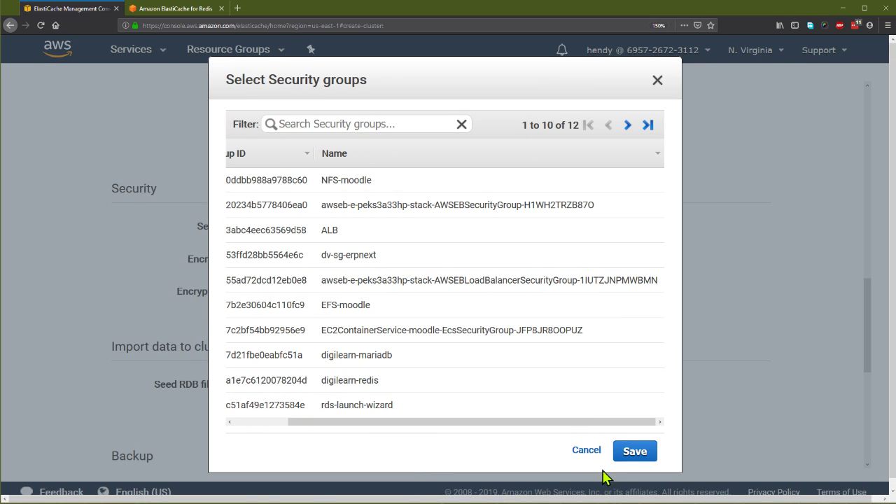
pyautogui.click(587, 450)
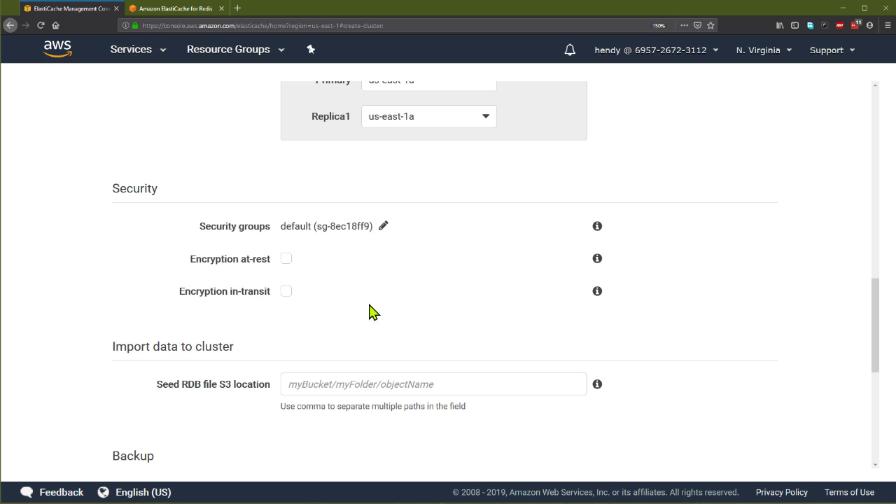
# Review the encryption, data import, backup and maintenance settings of the cluster form.
pyautogui.scroll(-1, 374, 312)
pyautogui.scroll(-2, 378, 280)
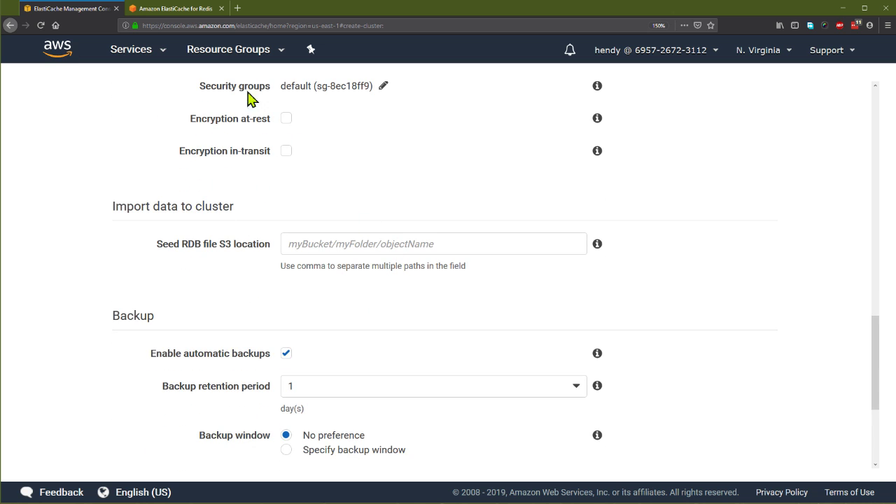
pyautogui.scroll(-2, 238, 238)
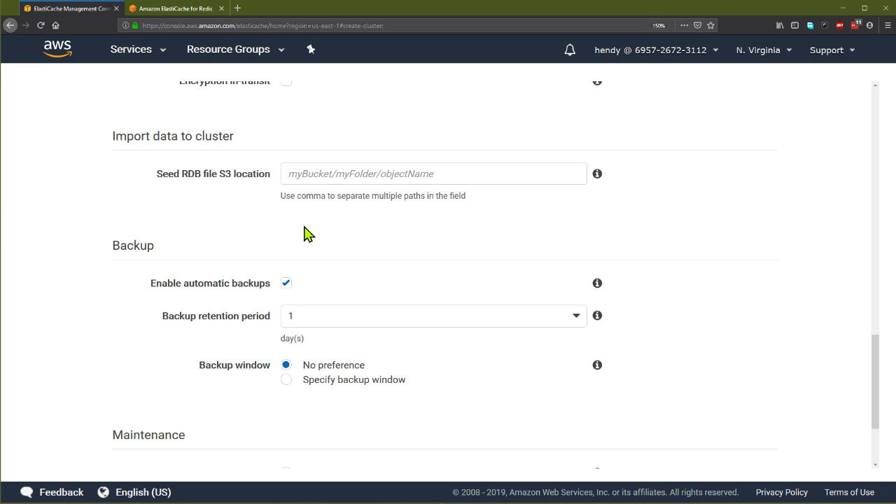
pyautogui.scroll(-1, 308, 233)
pyautogui.scroll(-3, 312, 234)
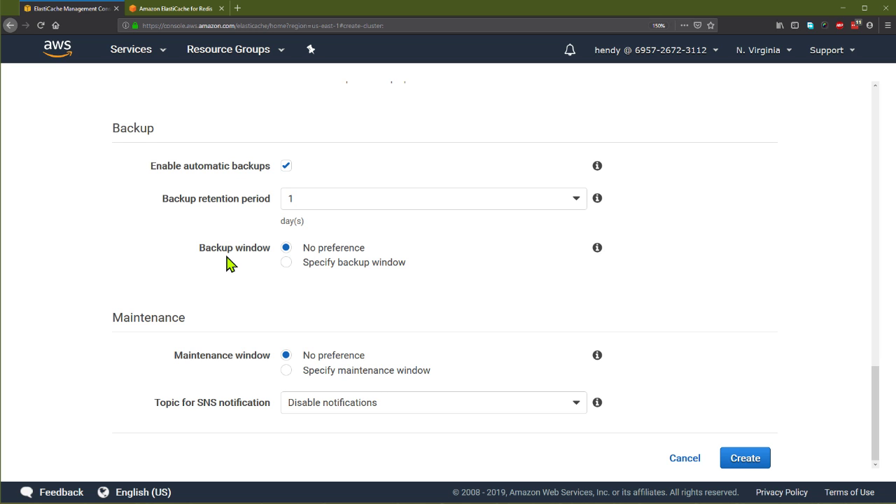
# Turn off automatic backups, keep the SNS notification topic disabled and create the cluster.
pyautogui.click(285, 166)
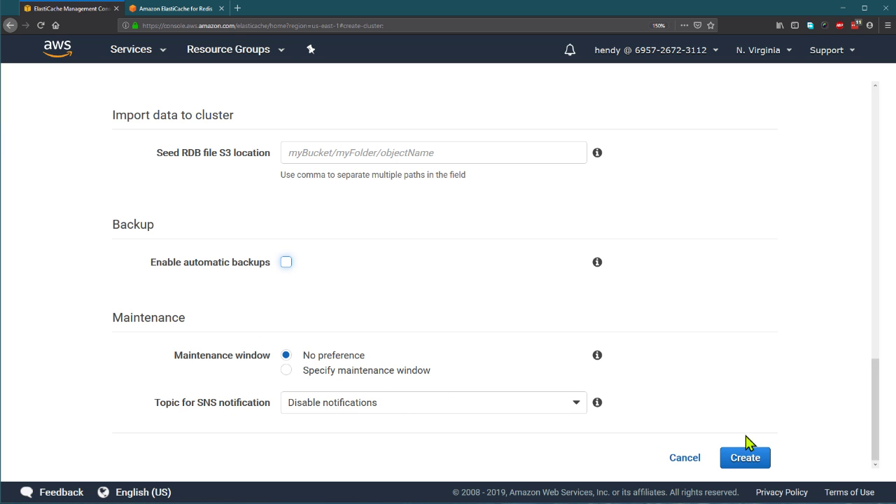
pyautogui.moveTo(598, 358)
pyautogui.moveTo(601, 406)
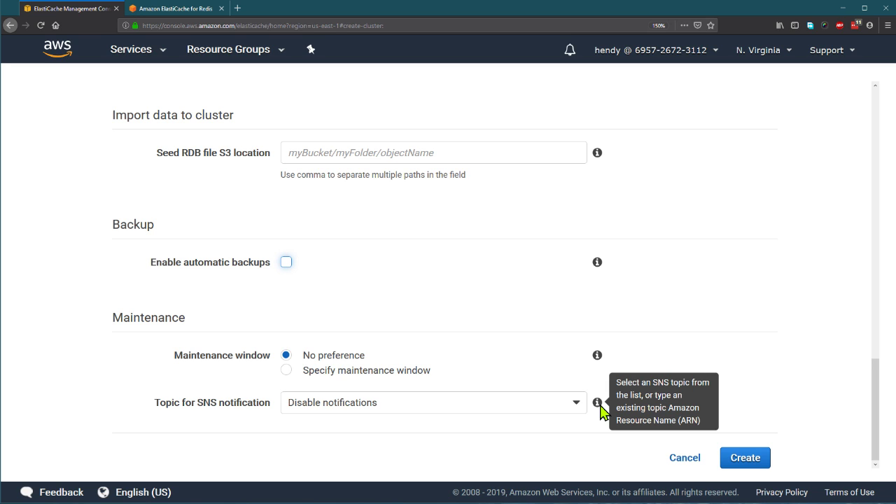
pyautogui.click(366, 408)
pyautogui.scroll(-2, 350, 427)
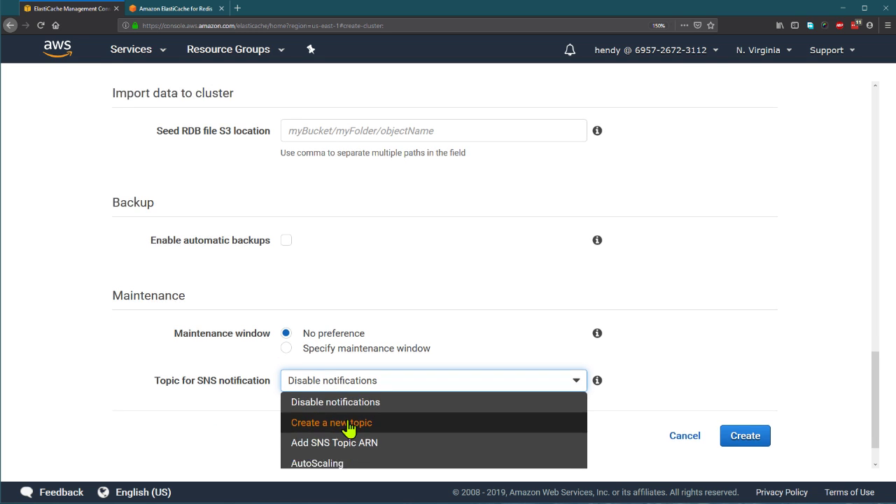
pyautogui.click(416, 336)
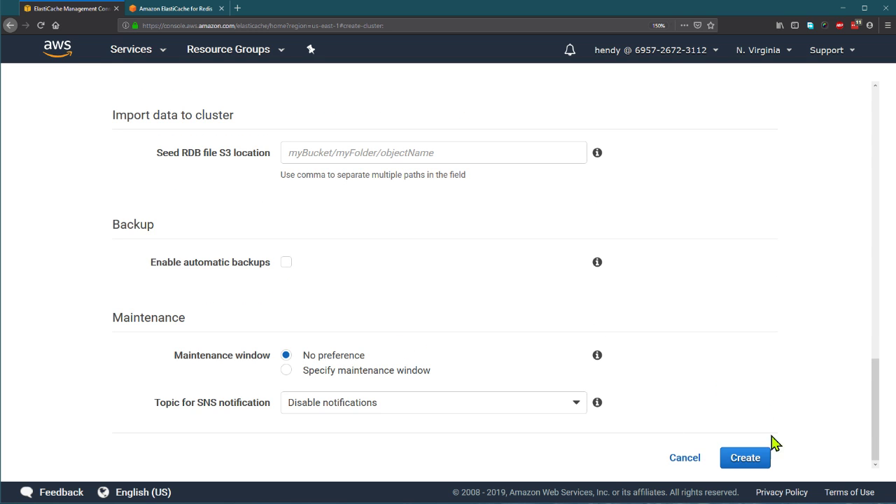
pyautogui.click(746, 459)
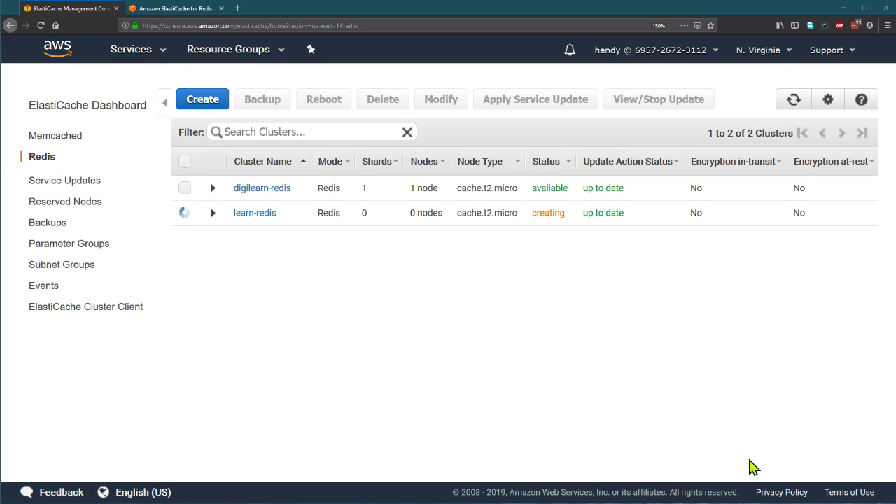
# Filter the cluster list by learn-redis and expand the details of the learn-redis cluster.
pyautogui.click(259, 133)
pyautogui.write('learn-redis')
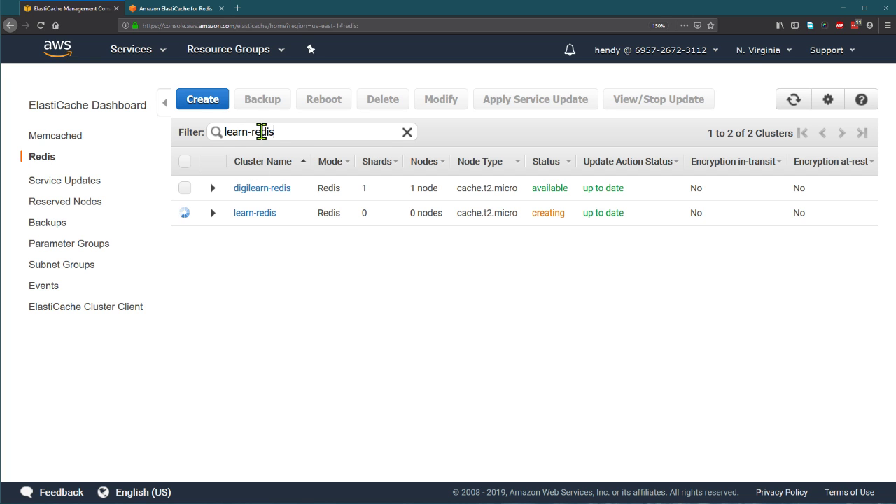
pyautogui.click(213, 213)
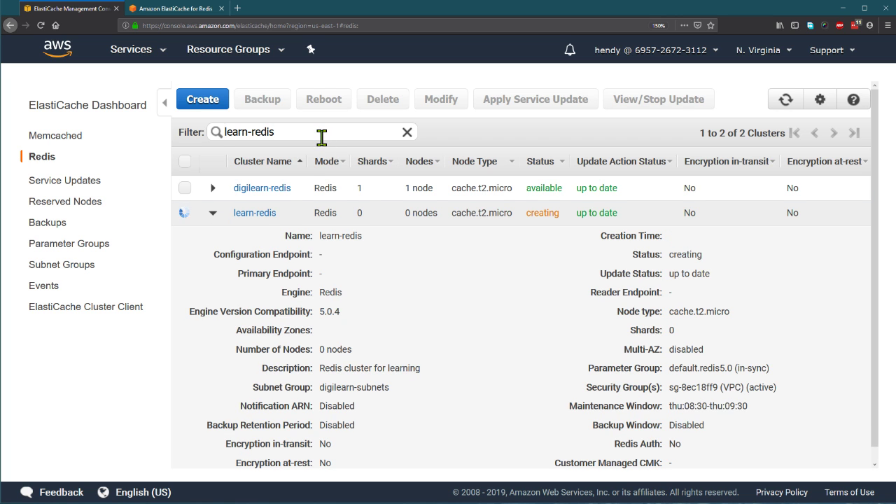
pyautogui.press('Home')
pyautogui.write('name:')
pyautogui.hotkey('shift', 'Home')
pyautogui.press('BackSpace')
pyautogui.scroll(-1, 379, 249)
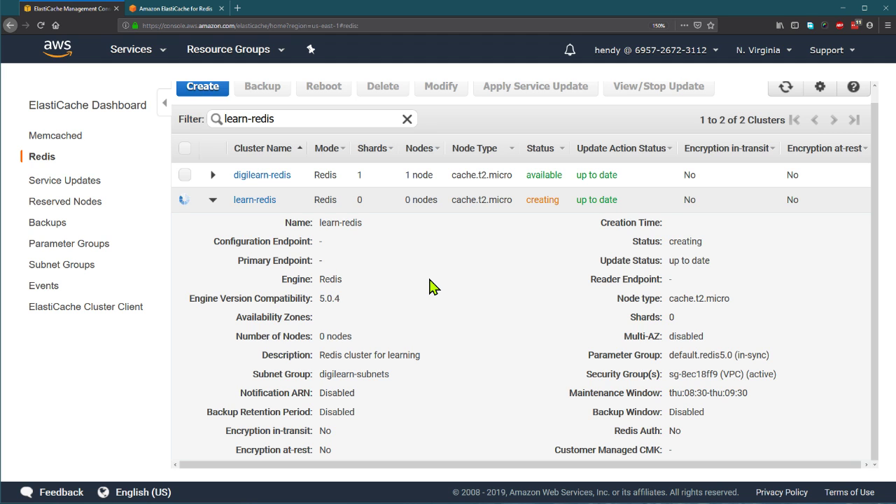
pyautogui.scroll(1, 412, 261)
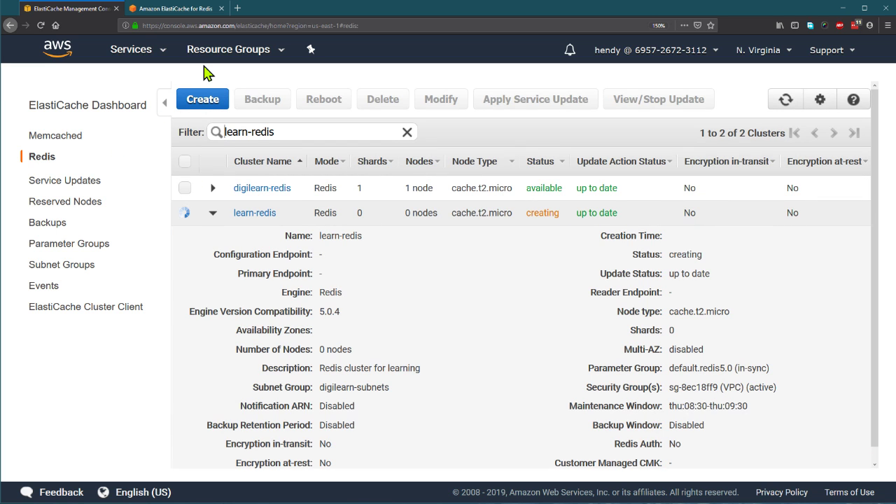
# Open the EC2 console in a separate browser tab and go to its security groups.
pyautogui.click(154, 51)
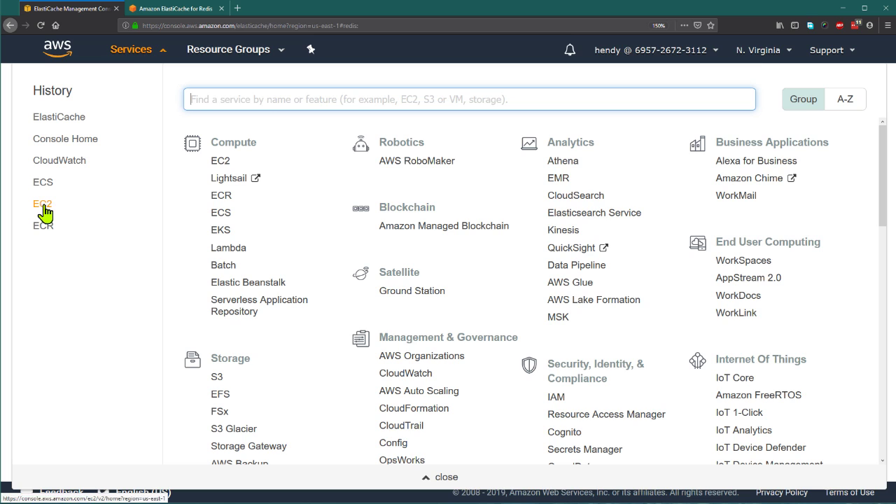
pyautogui.middleClick(219, 167)
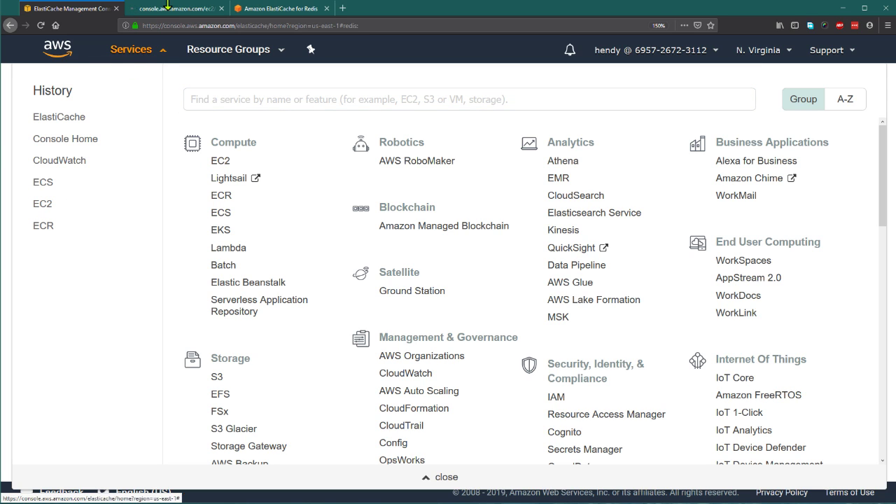
pyautogui.click(176, 10)
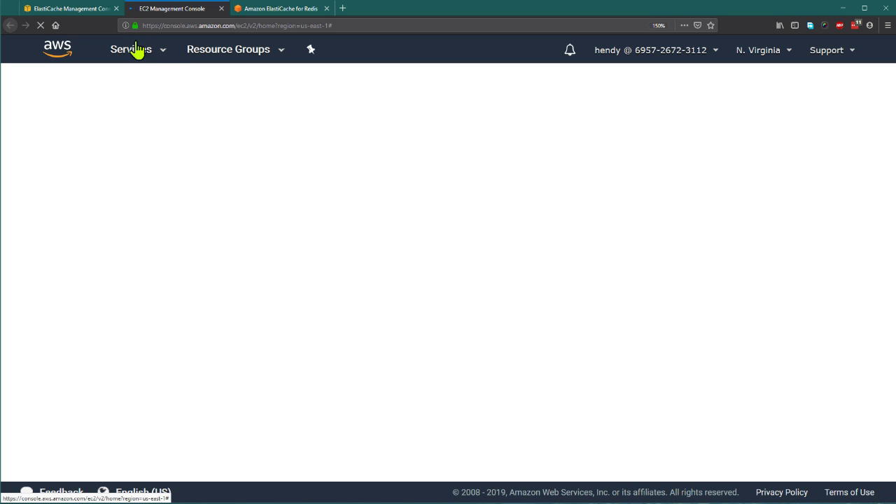
pyautogui.click(92, 14)
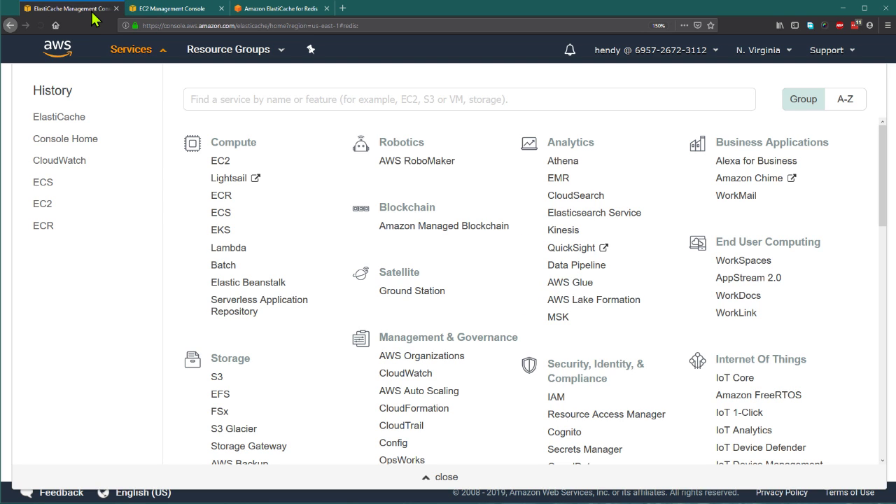
pyautogui.click(170, 10)
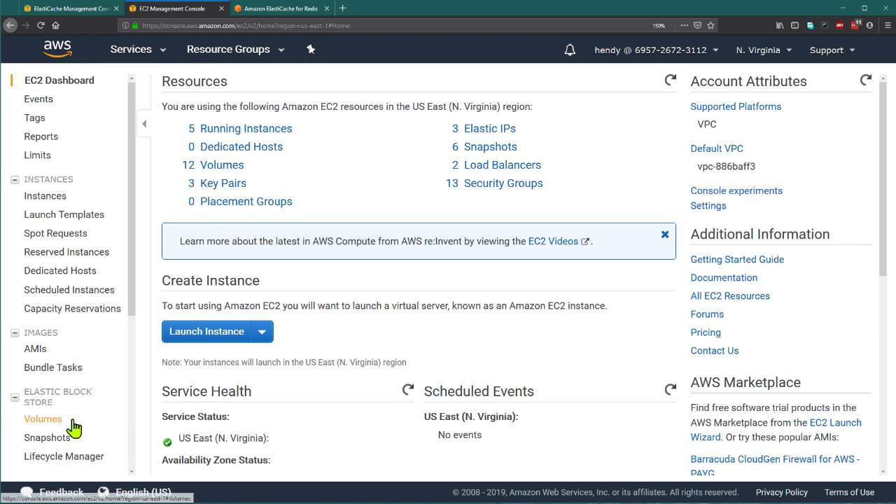
pyautogui.scroll(-3, 75, 423)
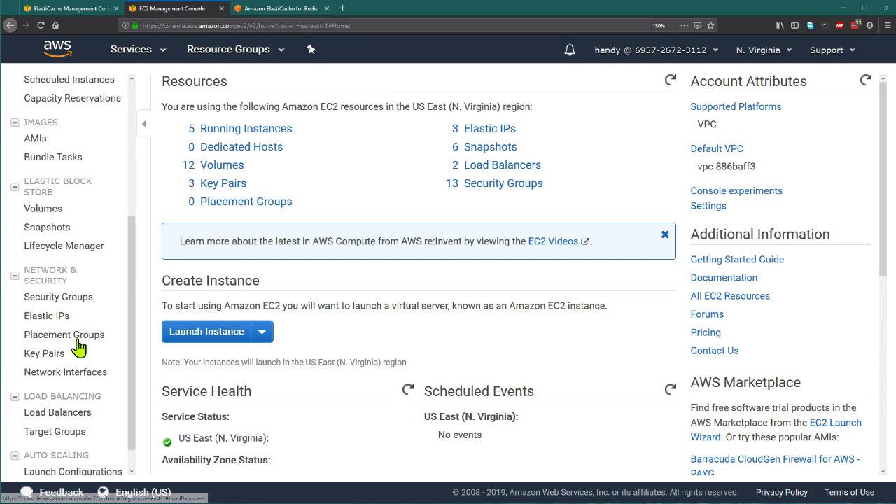
pyautogui.click(81, 297)
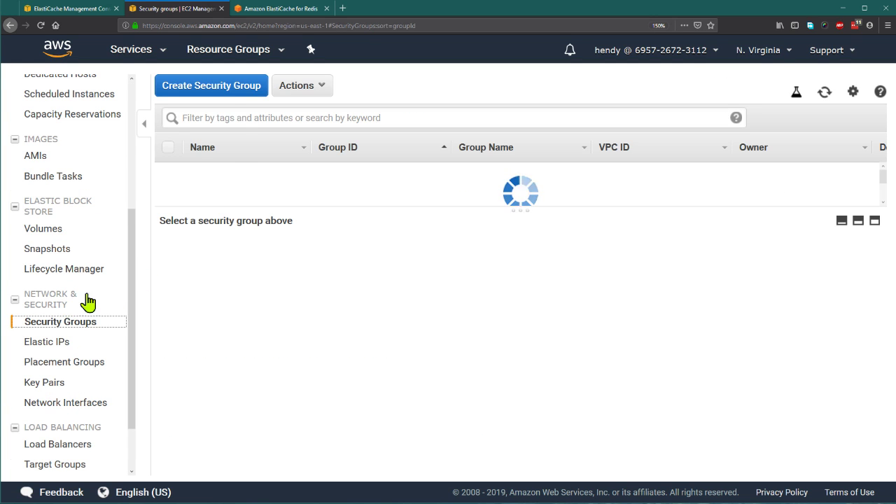
# Start a security group named learn-redis, described as "Allow access to learn-redis cluster", and add a custom TCP inbound rule.
pyautogui.click(236, 91)
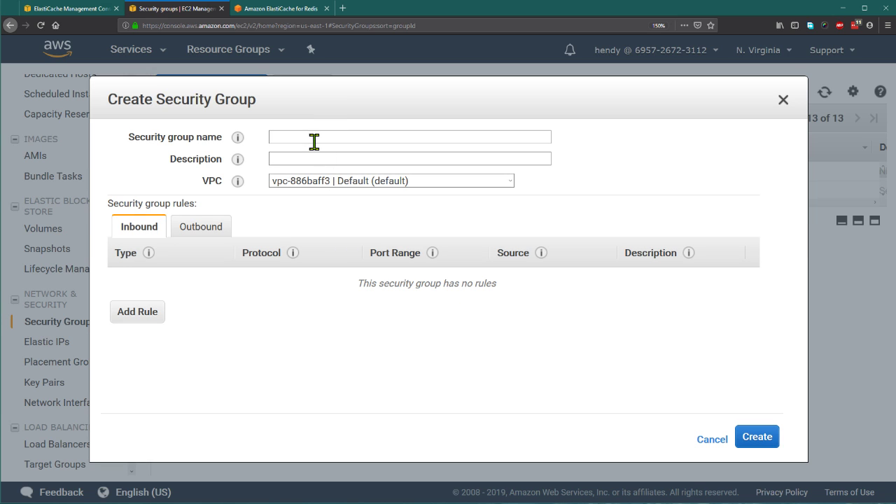
pyautogui.click(315, 141)
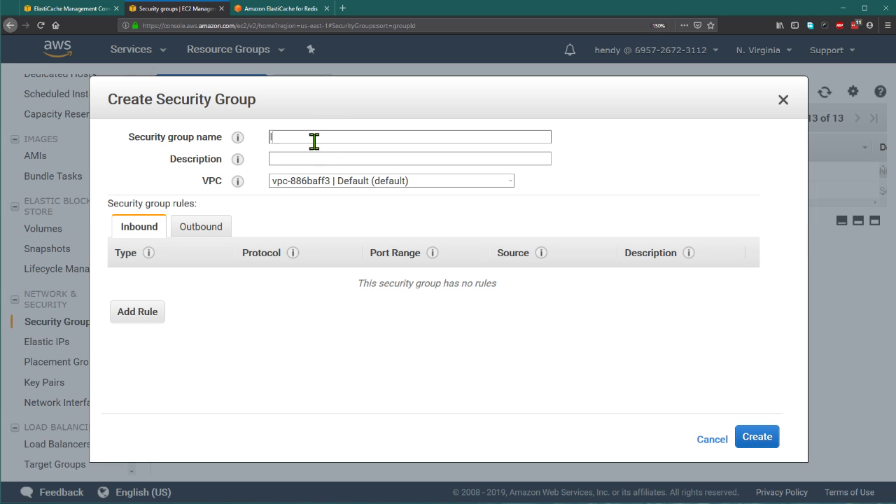
pyautogui.write('learn-redis')
pyautogui.click(329, 163)
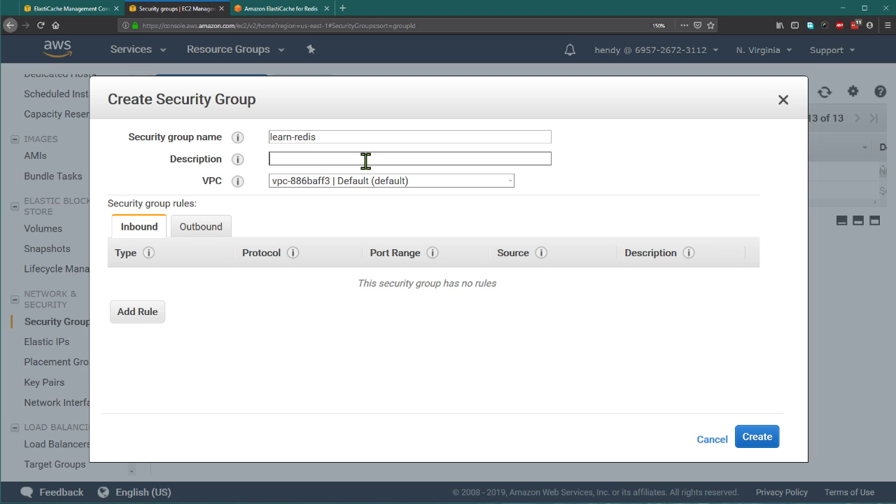
pyautogui.write('Allow access to Re')
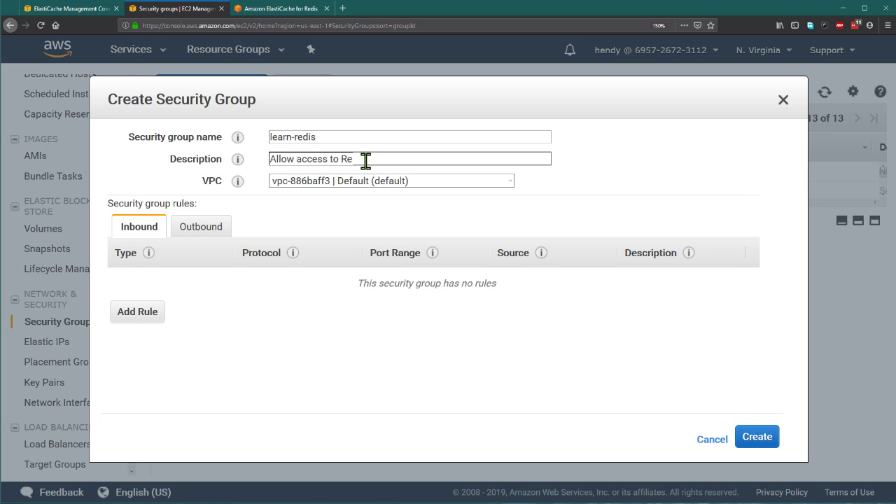
pyautogui.write('dis')
pyautogui.press('Tab')
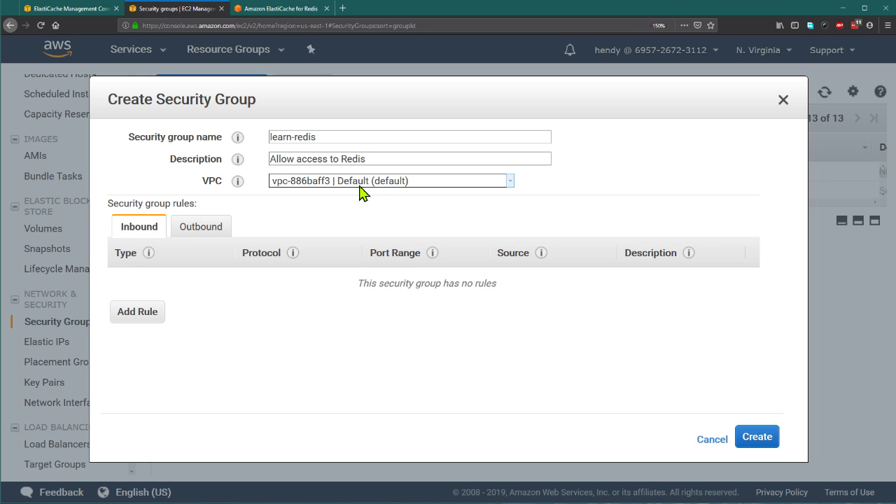
pyautogui.write('learn-redis')
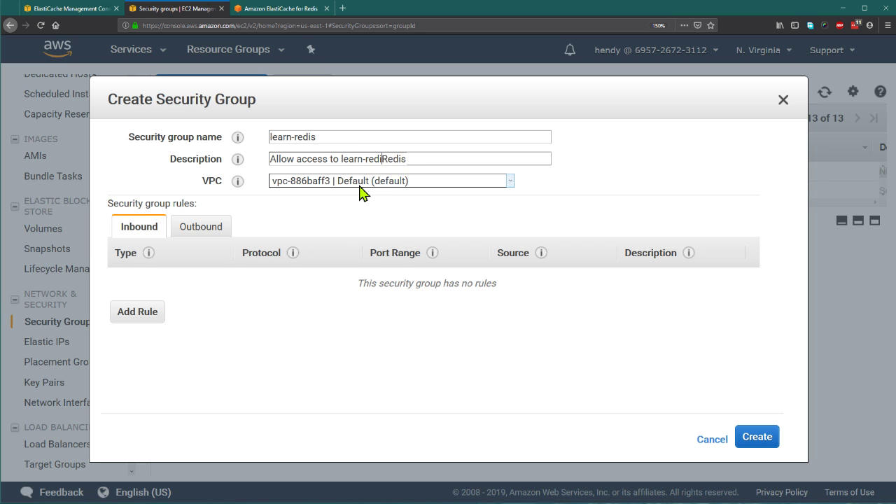
pyautogui.hotkey('shift', 'End')
pyautogui.write('cluster')
pyautogui.click(137, 312)
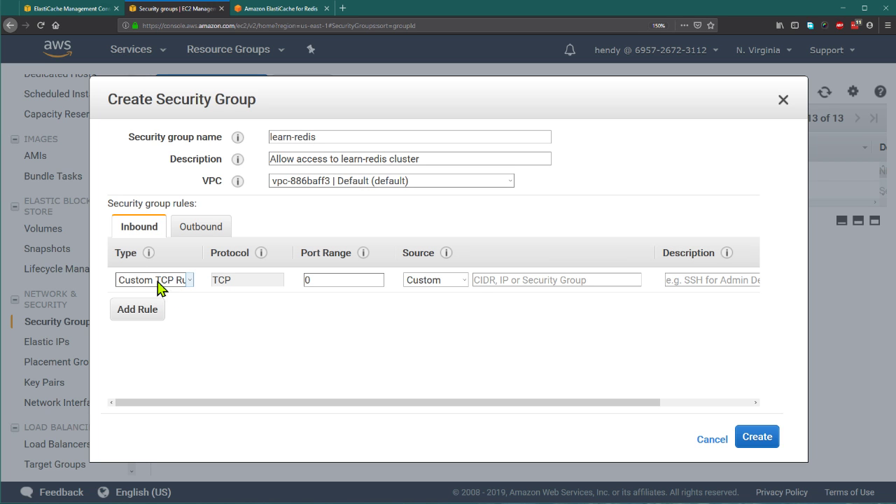
pyautogui.click(343, 280)
# Check the learn-redis cluster details and the Amazon ElastiCache for Redis product page for the port number.
pyautogui.click(83, 10)
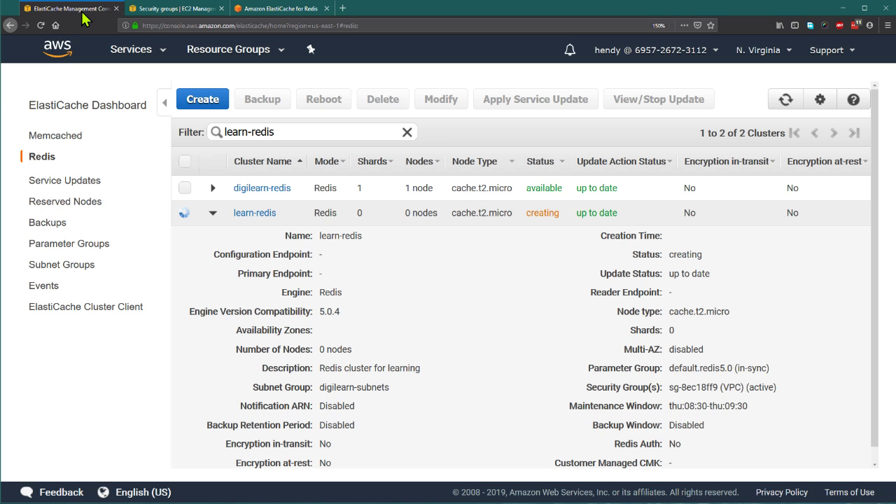
pyautogui.scroll(-1, 549, 392)
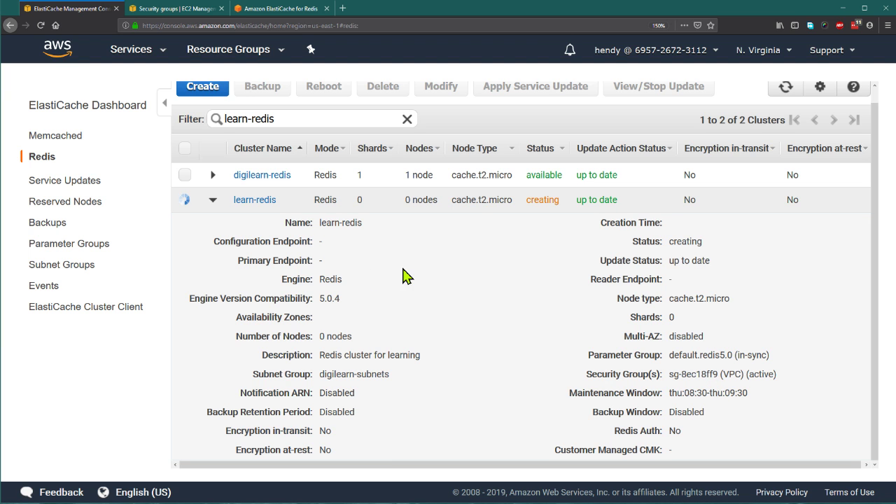
pyautogui.click(294, 9)
pyautogui.scroll(-2, 428, 431)
pyautogui.scroll(-3, 429, 431)
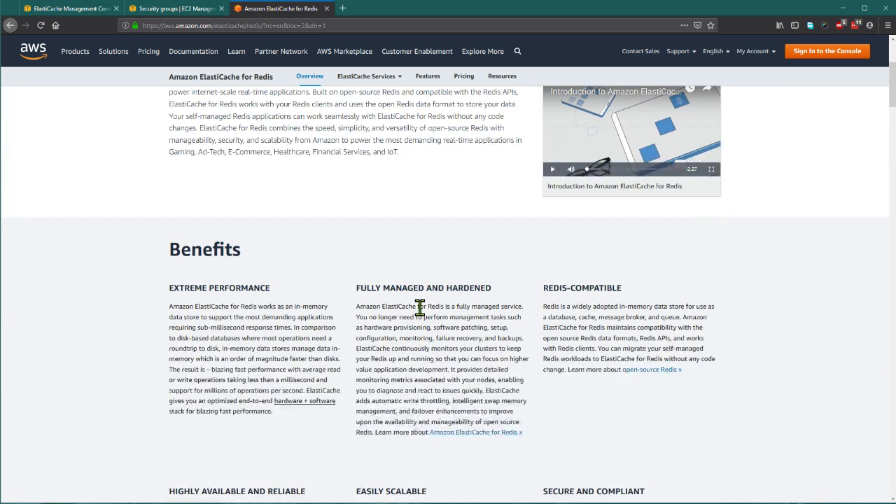
# Search the web for "port number for redis" and copy the default port from the result.
pyautogui.hotkey('ctrl', 't')
pyautogui.write('port number')
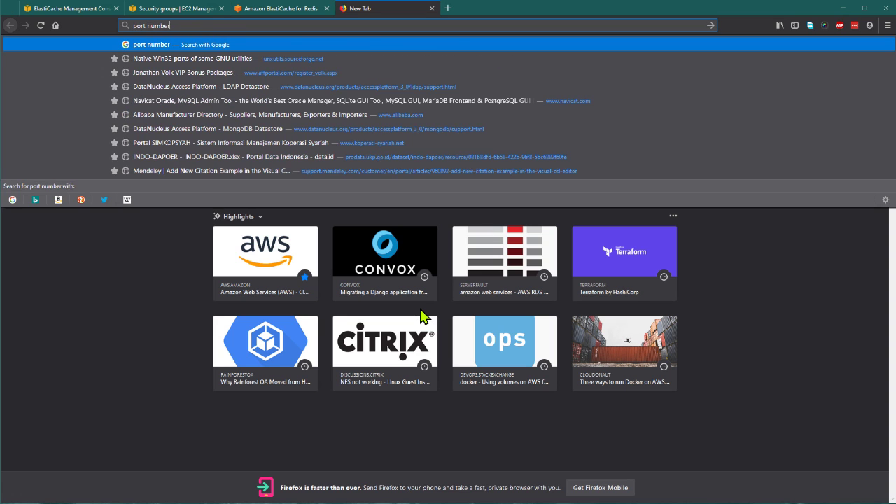
pyautogui.write(' for redis')
pyautogui.press('Return')
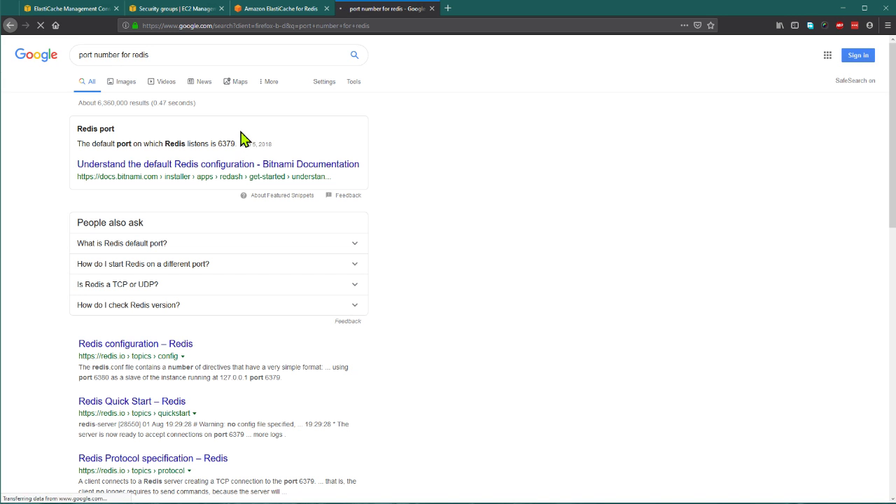
pyautogui.doubleClick(226, 144)
pyautogui.hotkey('ctrl', 'c')
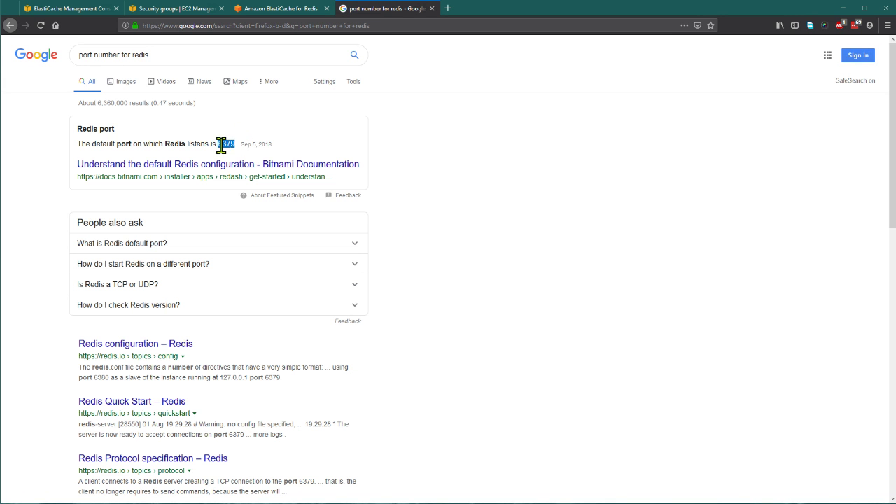
# Set the inbound rule's port range to 6379 and its source to Anywhere, and create the security group.
pyautogui.click(171, 8)
pyautogui.click(311, 280)
pyautogui.doubleClick(306, 280)
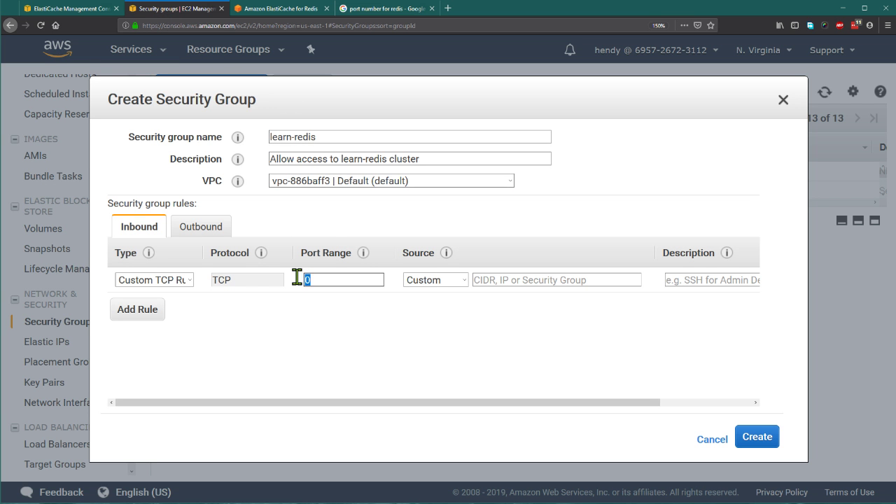
pyautogui.hotkey('ctrl', 'v')
pyautogui.click(420, 280)
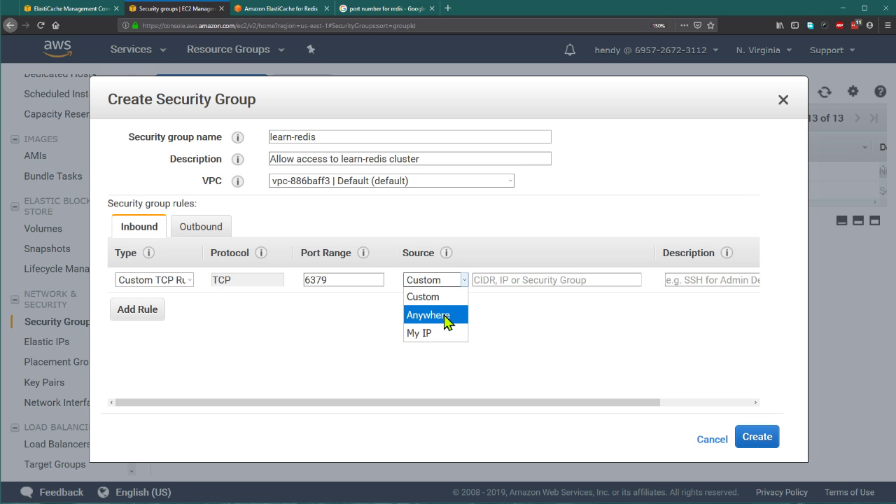
pyautogui.click(445, 316)
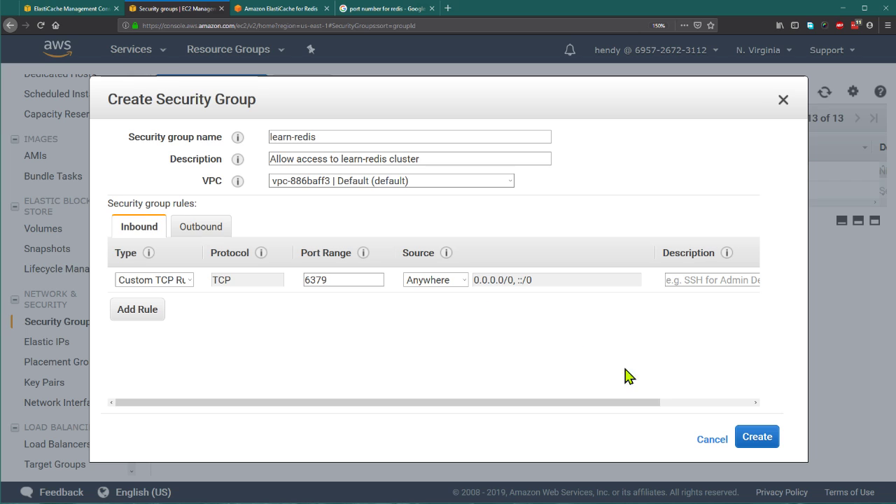
pyautogui.click(757, 437)
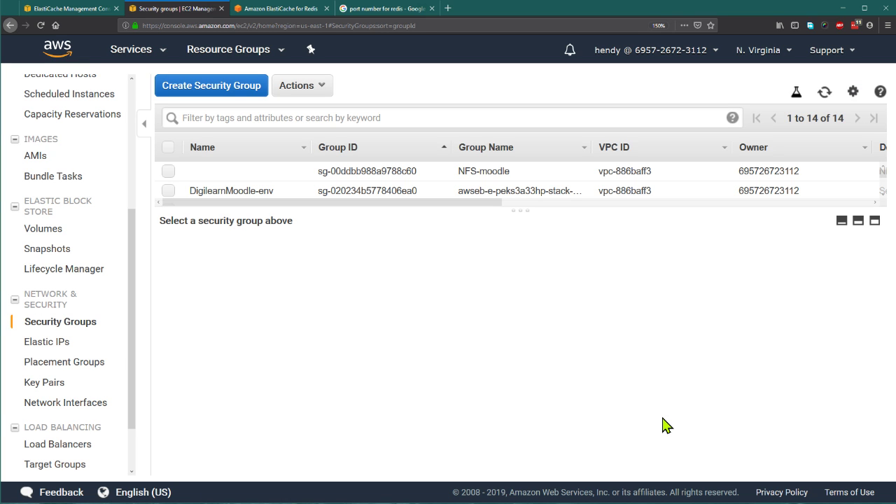
# Find and select the learn-redis security group in the list to view its details.
pyautogui.scroll(-1, 364, 191)
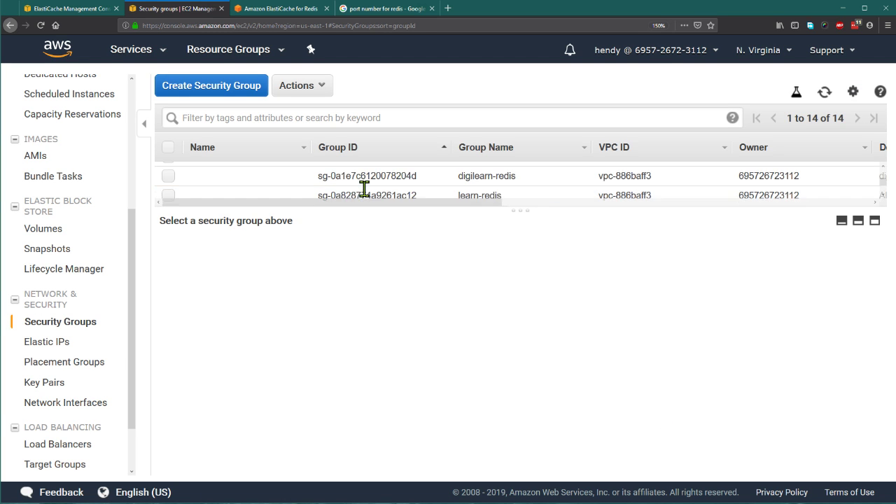
pyautogui.scroll(-2, 364, 189)
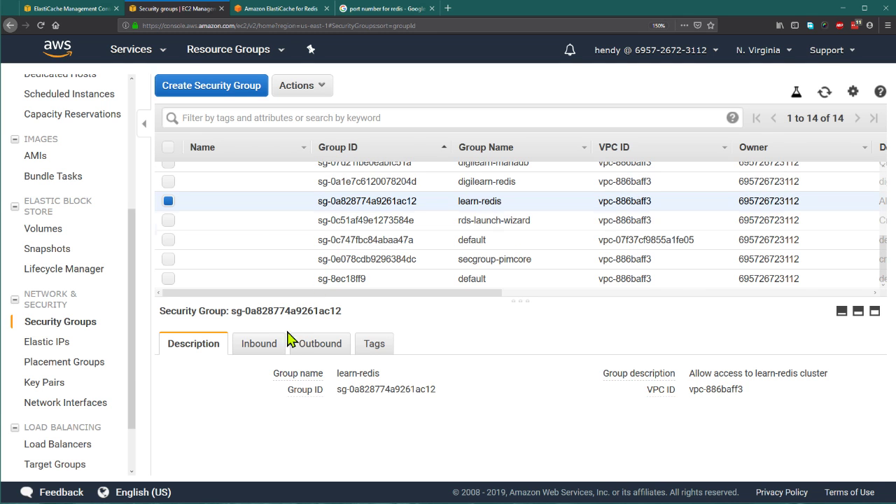
# Check the learn-redis security group's inbound rules, and refresh the ElastiCache cluster list to check the learn-redis cluster's details.
pyautogui.click(259, 345)
pyautogui.scroll(-1, 434, 423)
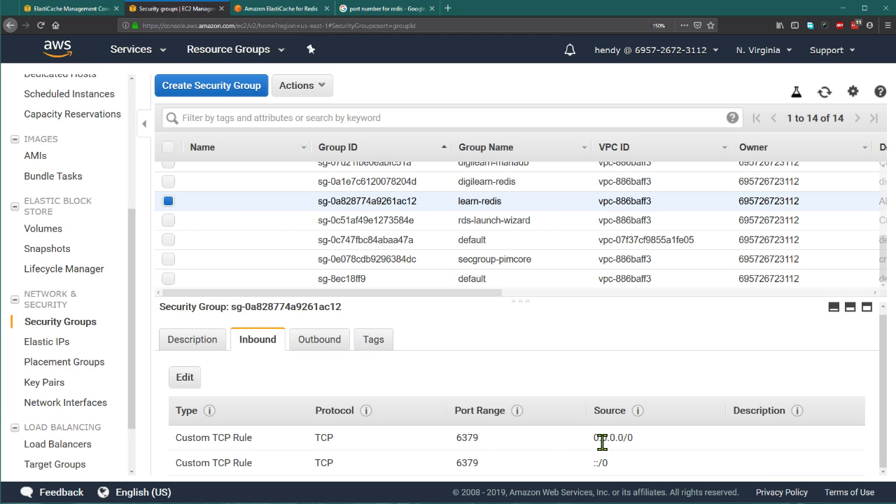
pyautogui.click(70, 10)
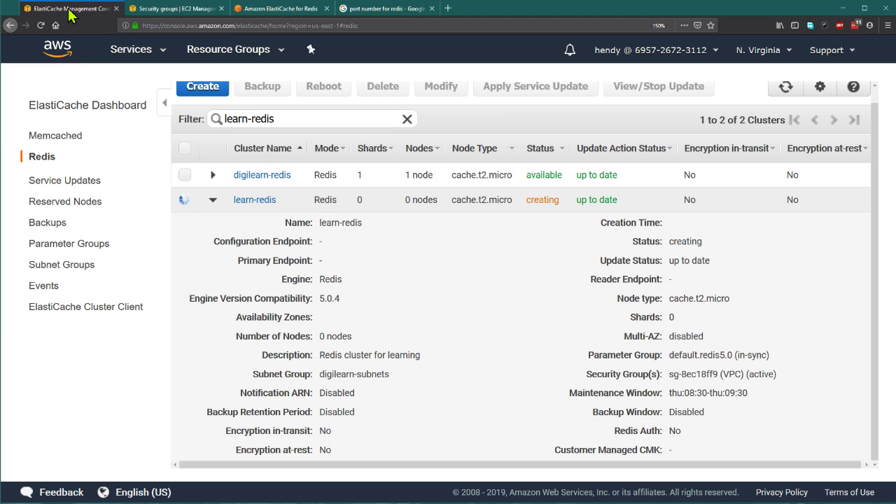
pyautogui.click(786, 87)
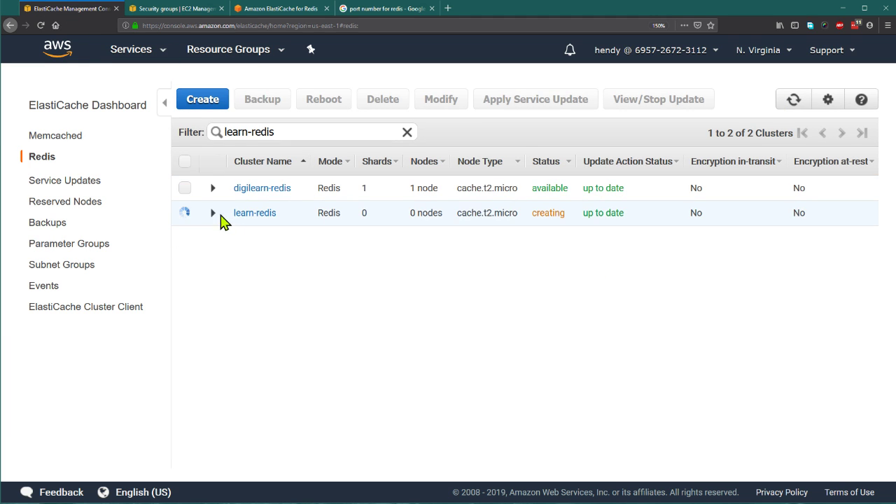
pyautogui.click(213, 213)
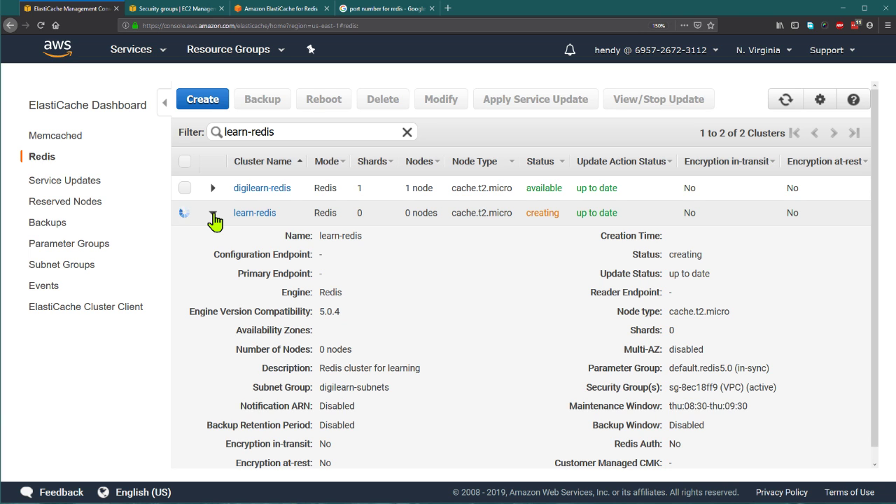
# Start launching an EC2 instance from the 64-bit (x86) Amazon Linux 2 AMI with the t2.micro instance type.
pyautogui.click(276, 9)
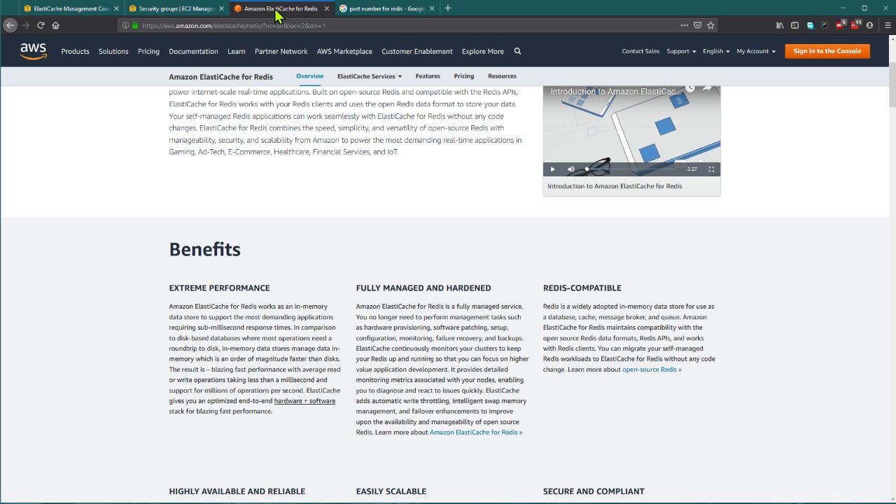
pyautogui.click(175, 9)
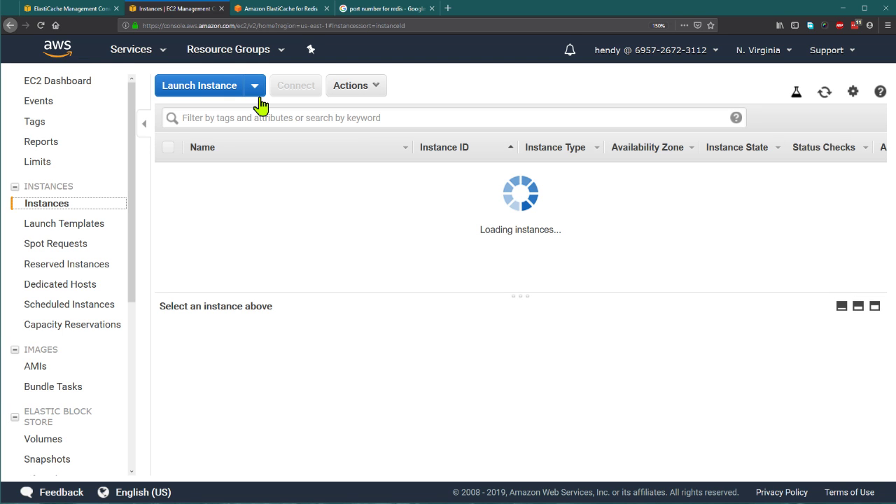
pyautogui.click(231, 85)
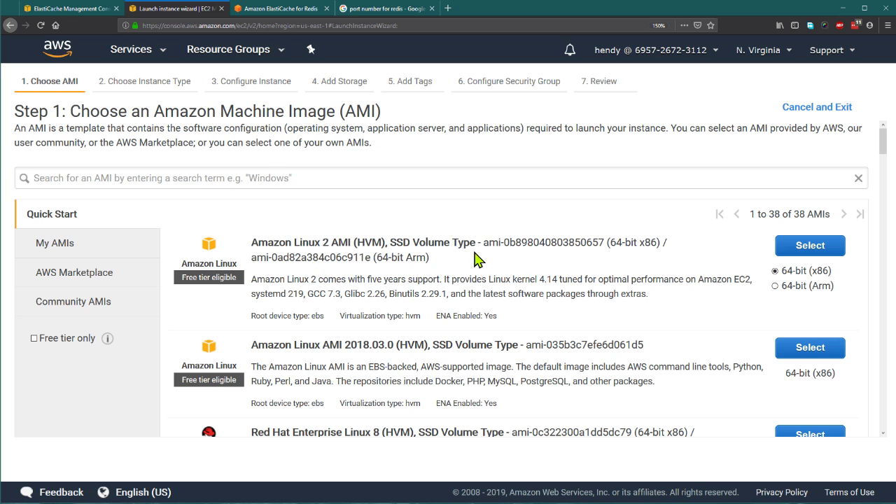
pyautogui.click(810, 246)
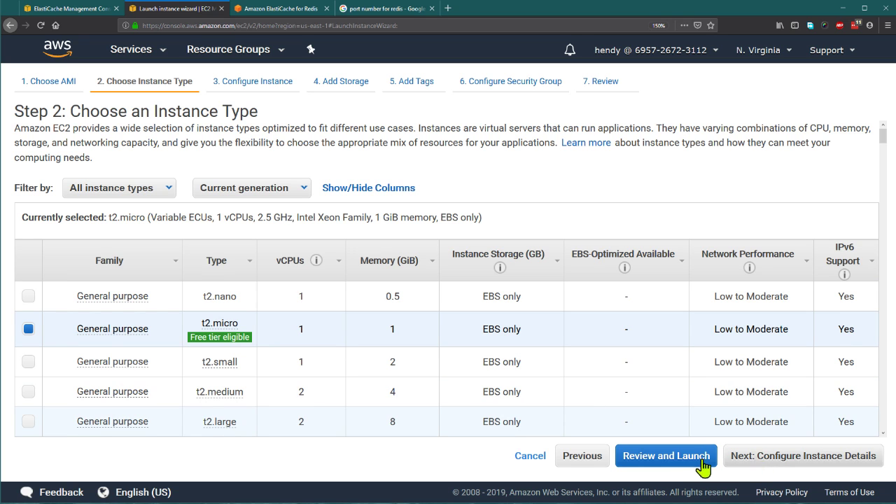
pyautogui.click(771, 456)
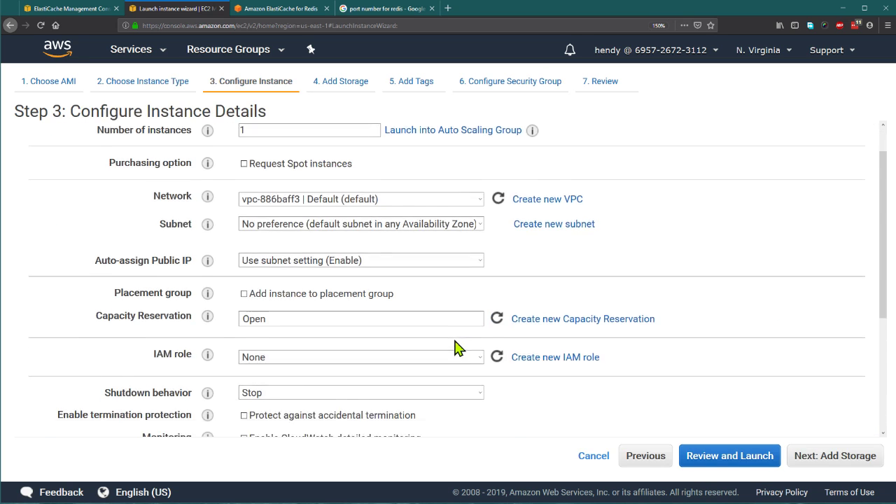
# Set the instance's subnet to subnet-6e90a20a (Default-us-east-1a) and accept the remaining instance details at their defaults.
pyautogui.scroll(-3, 448, 347)
pyautogui.scroll(3, 389, 328)
pyautogui.scroll(1, 406, 318)
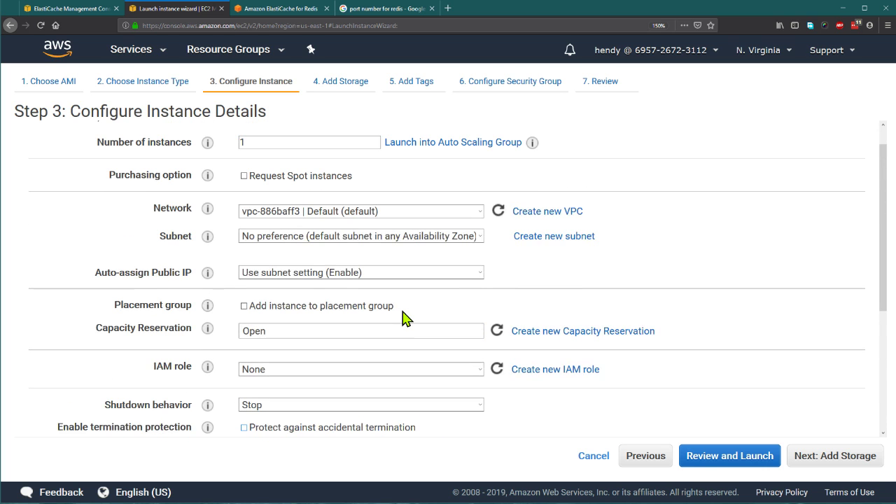
pyautogui.scroll(1, 405, 318)
pyautogui.click(420, 261)
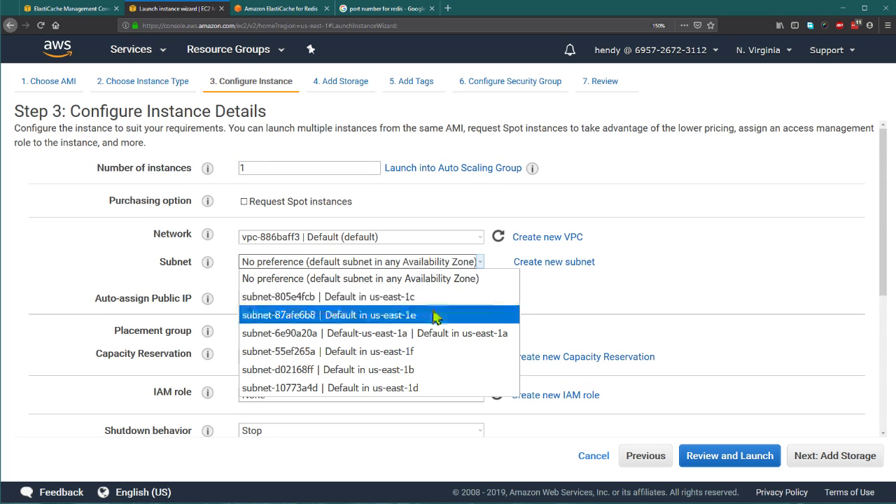
pyautogui.click(443, 335)
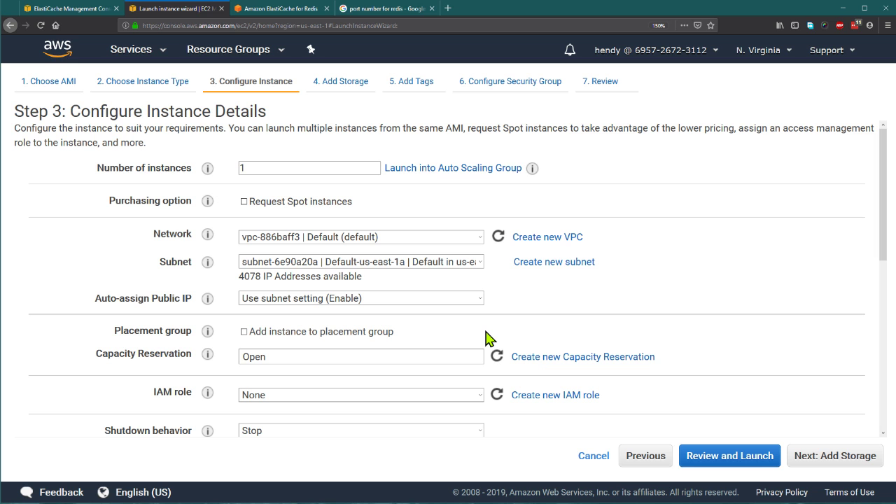
pyautogui.scroll(-3, 486, 338)
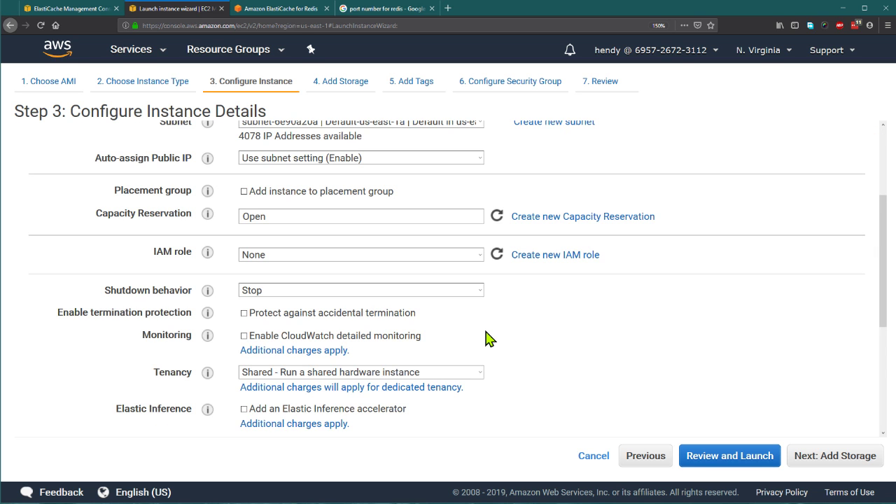
pyautogui.scroll(3, 486, 336)
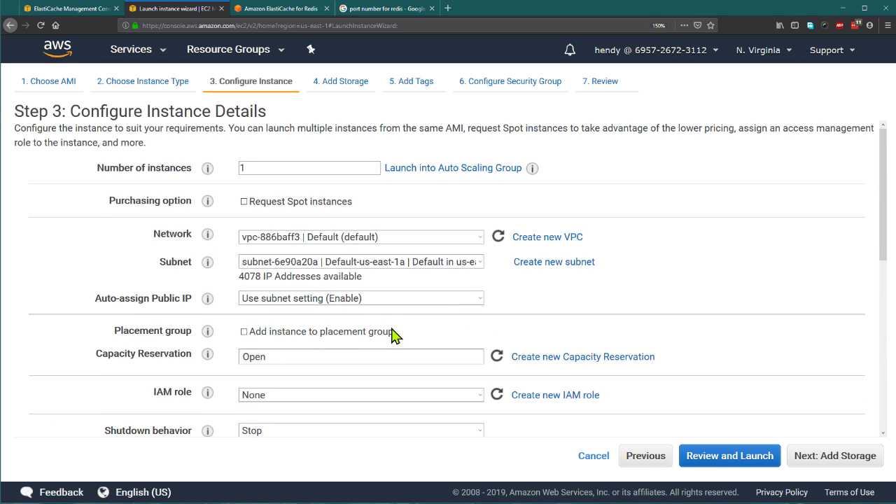
pyautogui.scroll(-1, 539, 394)
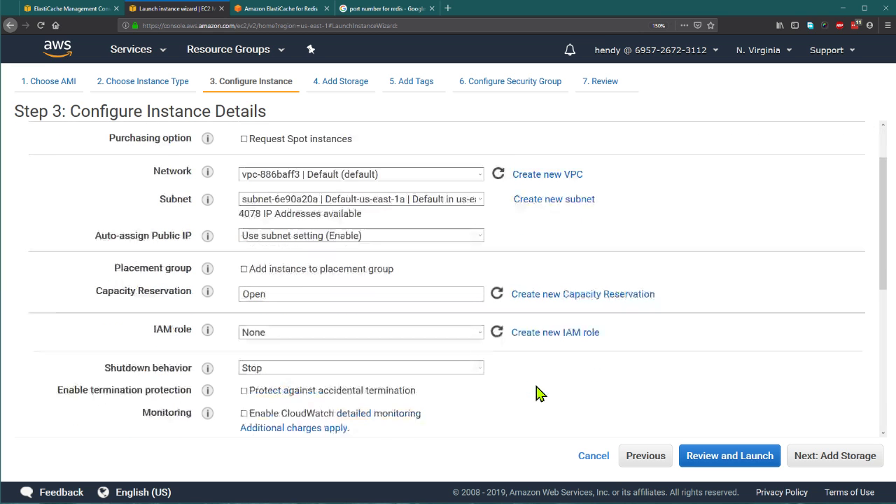
pyautogui.scroll(-5, 539, 395)
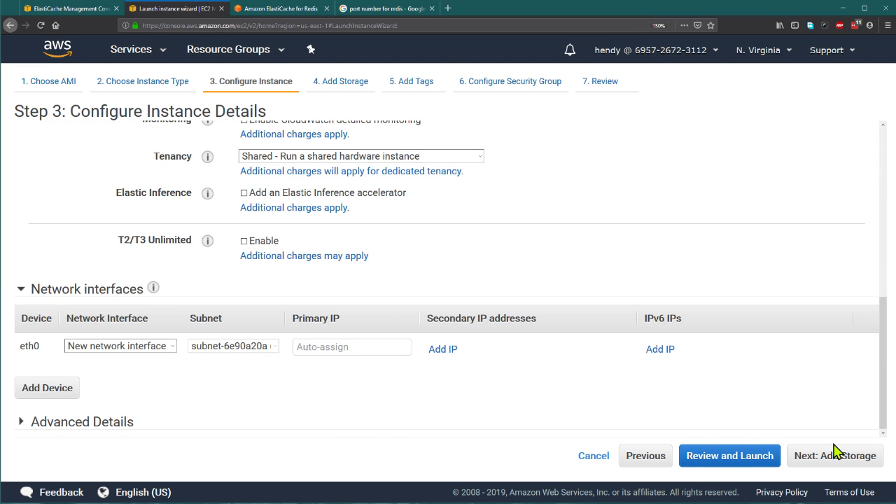
pyautogui.click(834, 454)
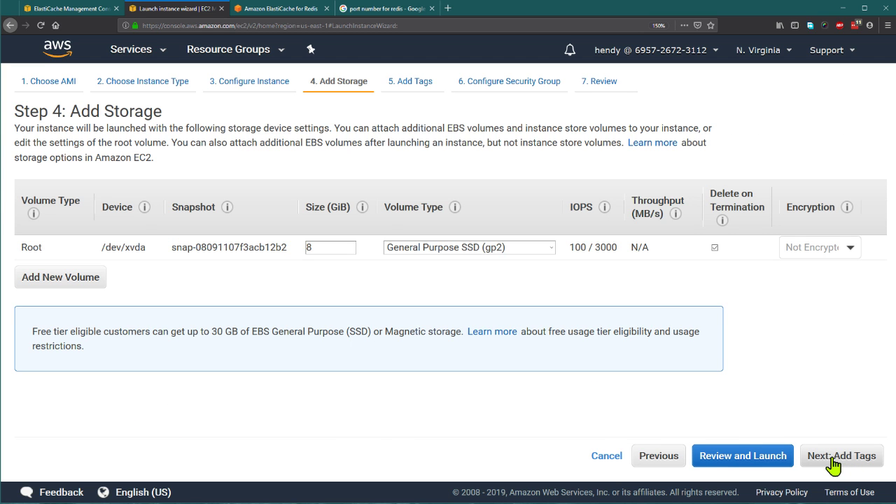
# Accept the default storage and give the instance's Name tag the value learn-redis-client.
pyautogui.click(833, 456)
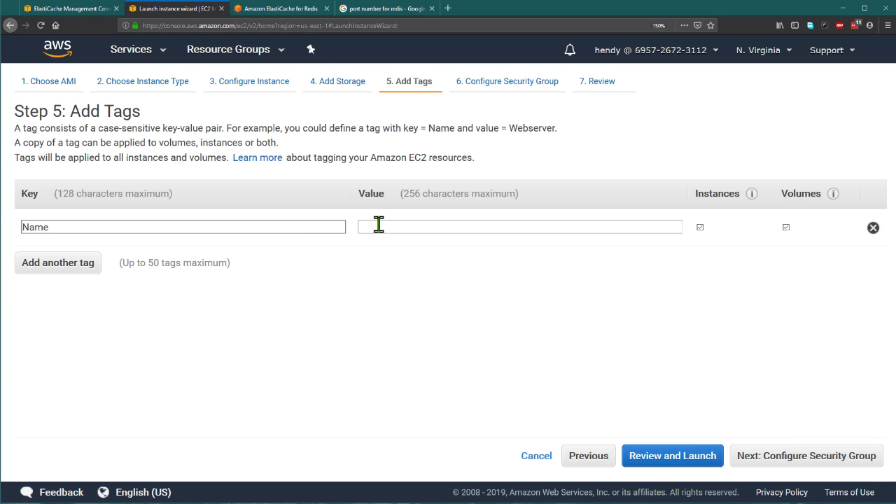
pyautogui.click(386, 226)
pyautogui.write('leaarn')
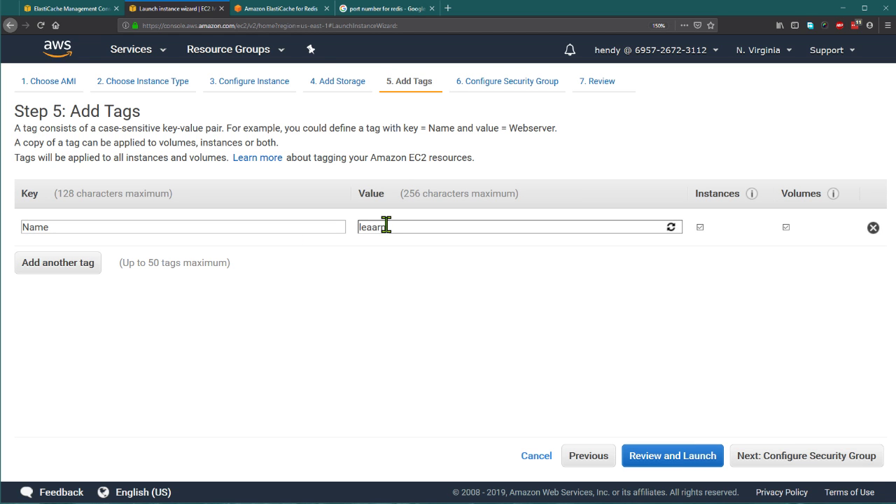
pyautogui.press('BackSpace')
pyautogui.press('BackSpace')
pyautogui.press('BackSpace')
pyautogui.write('rn-redis-client')
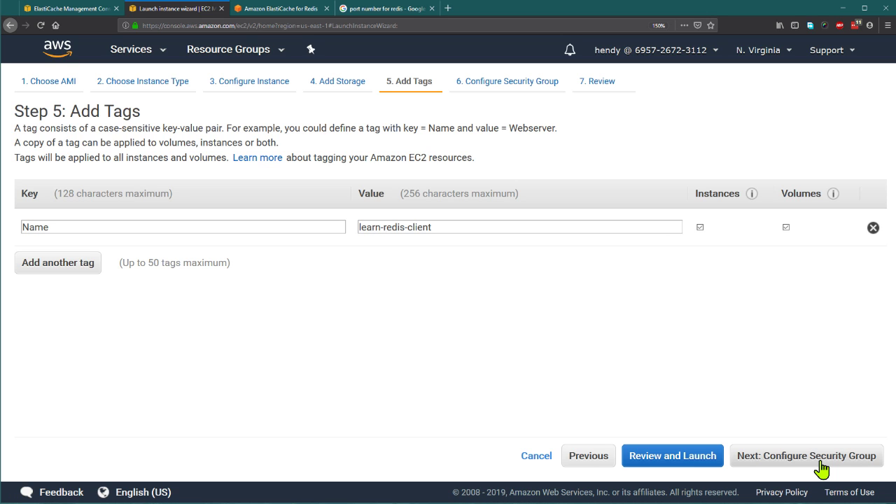
pyautogui.click(821, 470)
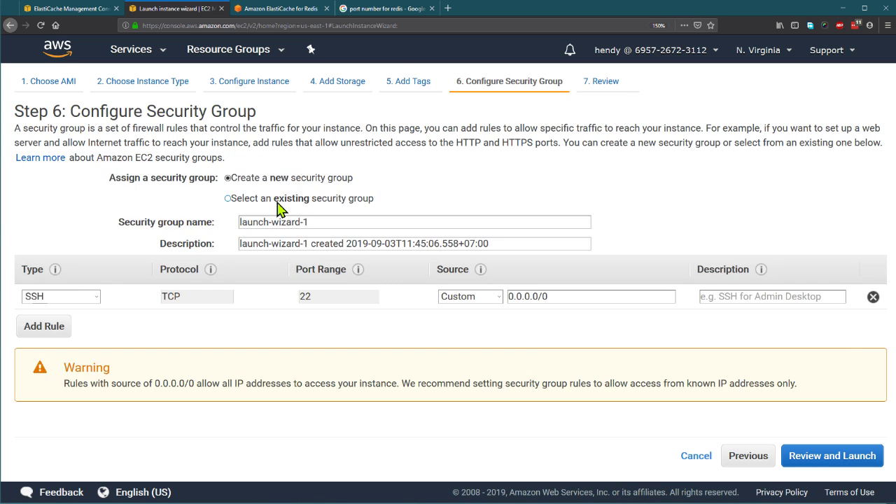
# Examine the inbound rules of the existing security groups for one suitable for the client instance.
pyautogui.click(277, 201)
pyautogui.scroll(-2, 202, 294)
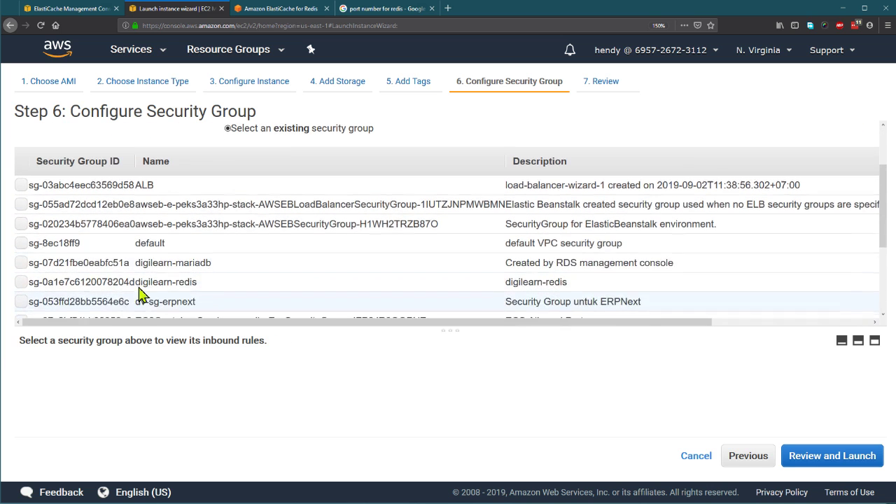
pyautogui.click(194, 247)
pyautogui.scroll(-2, 189, 276)
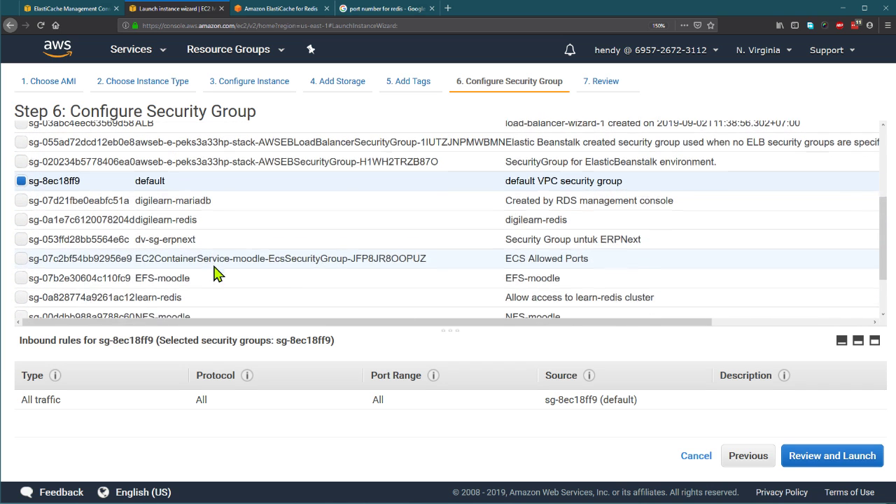
pyautogui.scroll(-1, 217, 274)
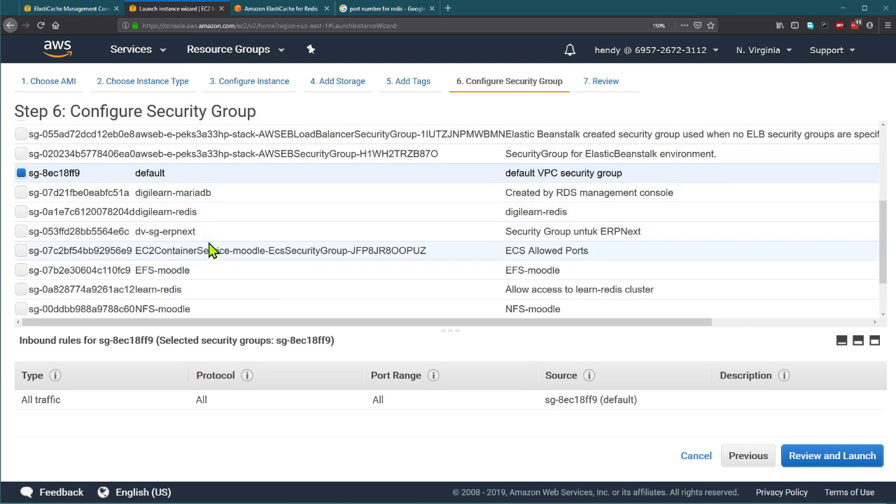
pyautogui.scroll(-2, 213, 256)
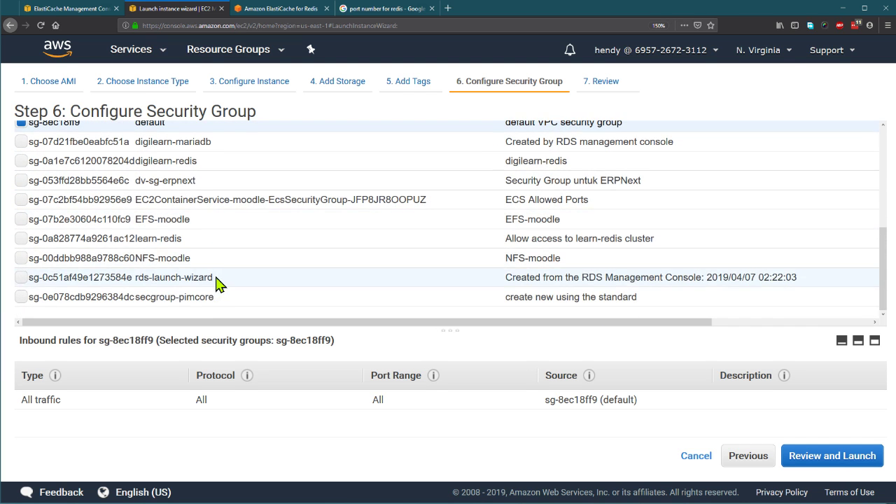
pyautogui.scroll(5, 219, 282)
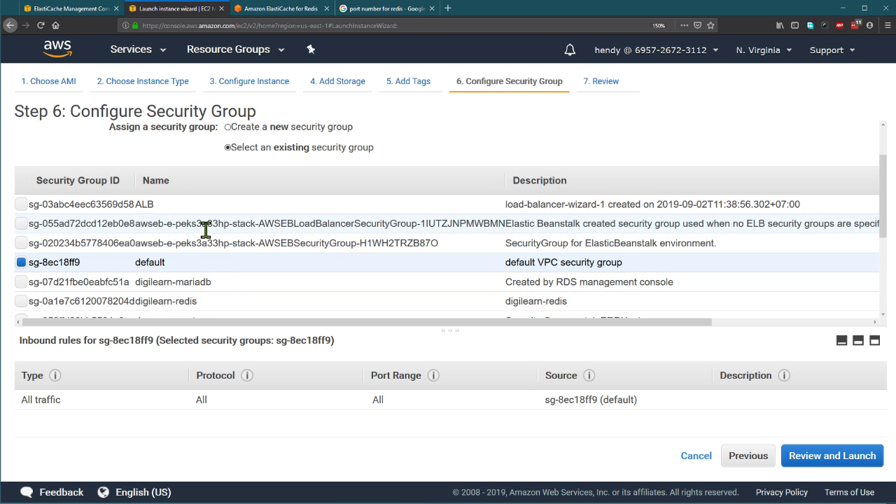
pyautogui.scroll(-5, 210, 245)
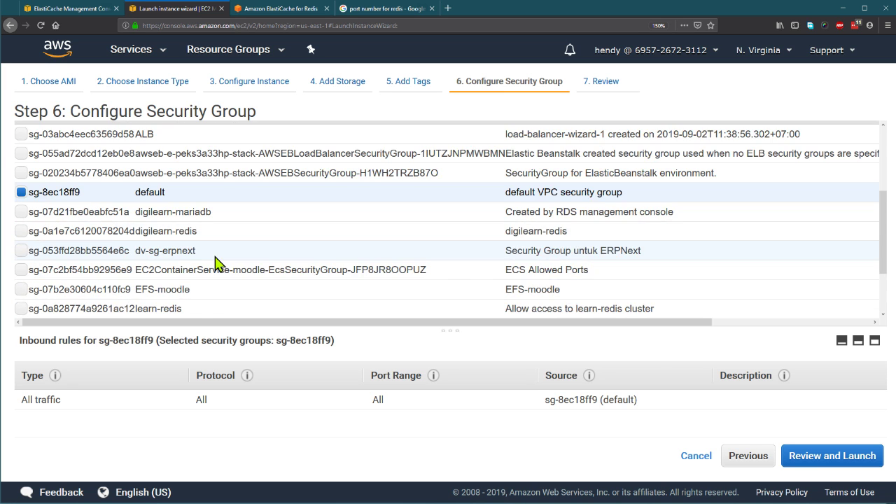
pyautogui.click(224, 207)
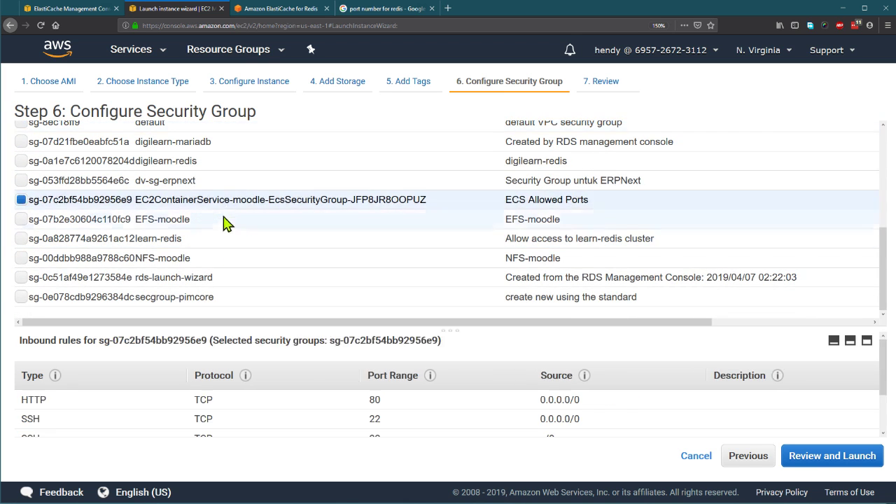
pyautogui.click(222, 218)
pyautogui.click(217, 238)
pyautogui.click(213, 259)
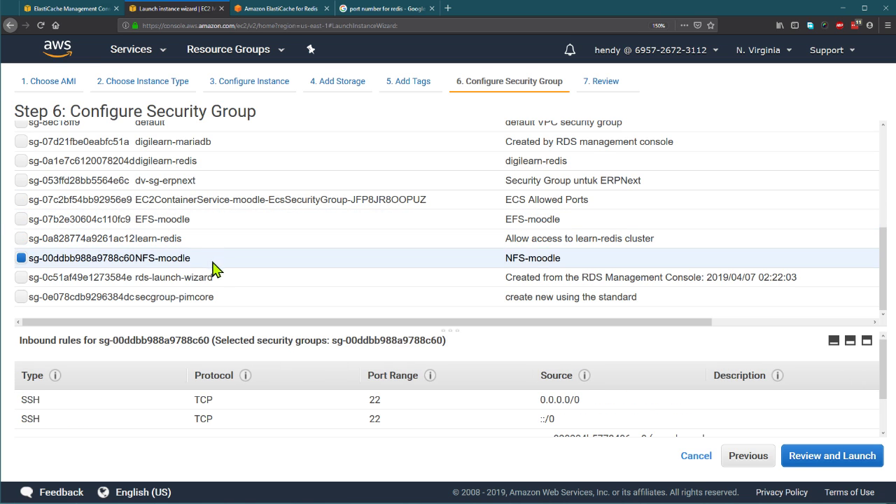
pyautogui.click(218, 272)
pyautogui.click(223, 263)
pyautogui.click(227, 281)
pyautogui.click(232, 297)
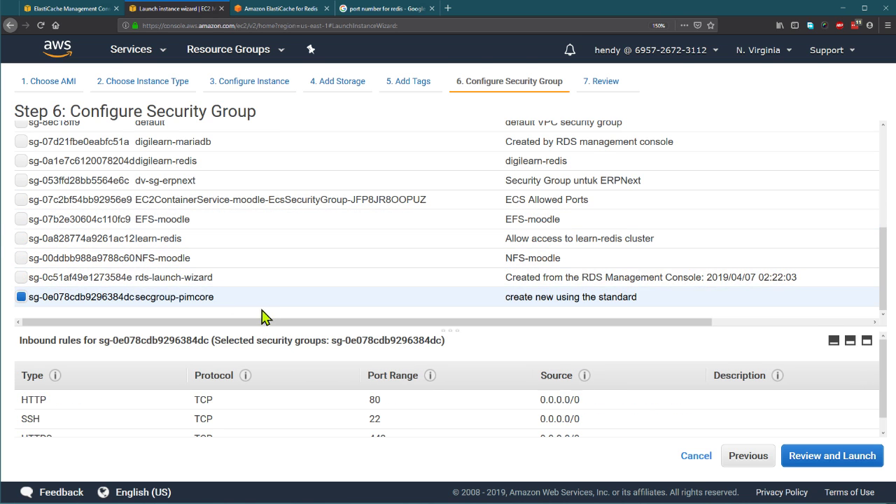
pyautogui.click(241, 284)
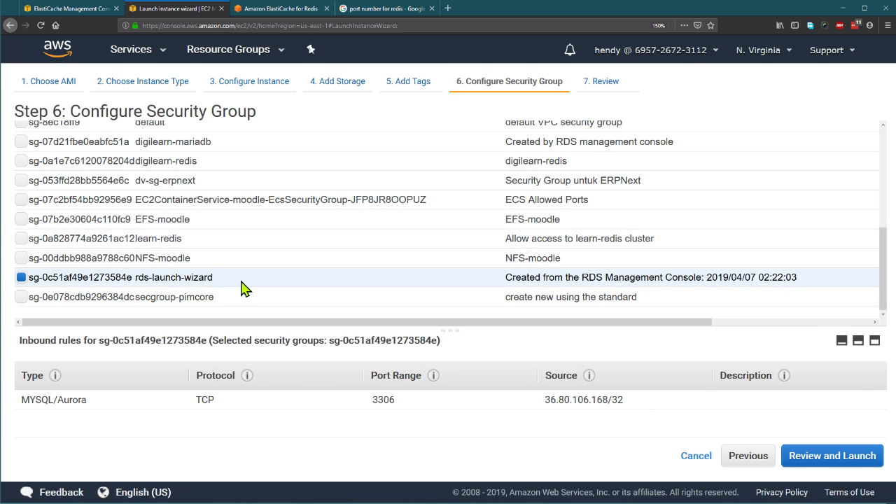
pyautogui.click(187, 298)
pyautogui.scroll(6, 228, 271)
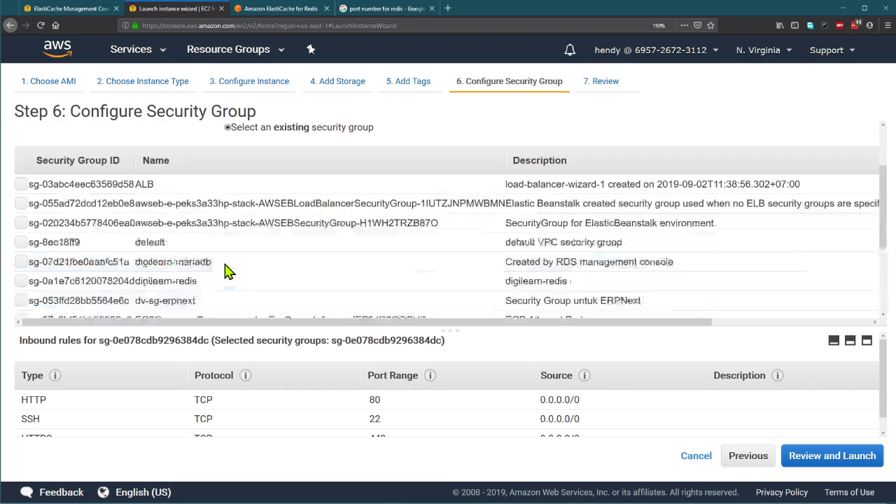
# Assign a new security group named SSH-only-from-anywhere with the description "Only allow SSH from anywhere".
pyautogui.click(268, 180)
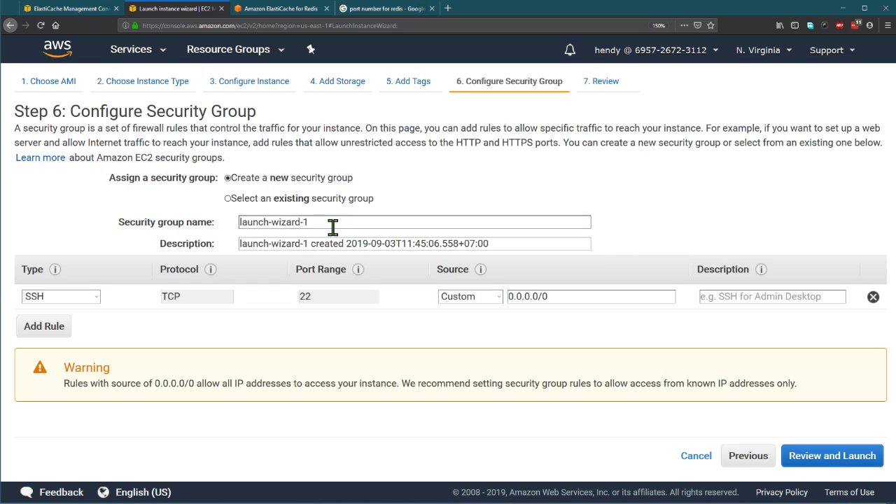
pyautogui.tripleClick(333, 226)
pyautogui.write('SSH-only')
pyautogui.press('Tab')
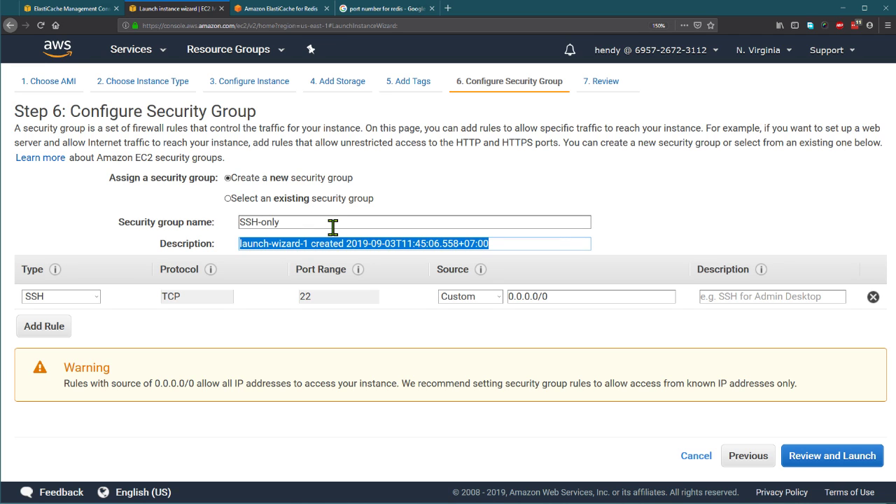
pyautogui.write('Only all')
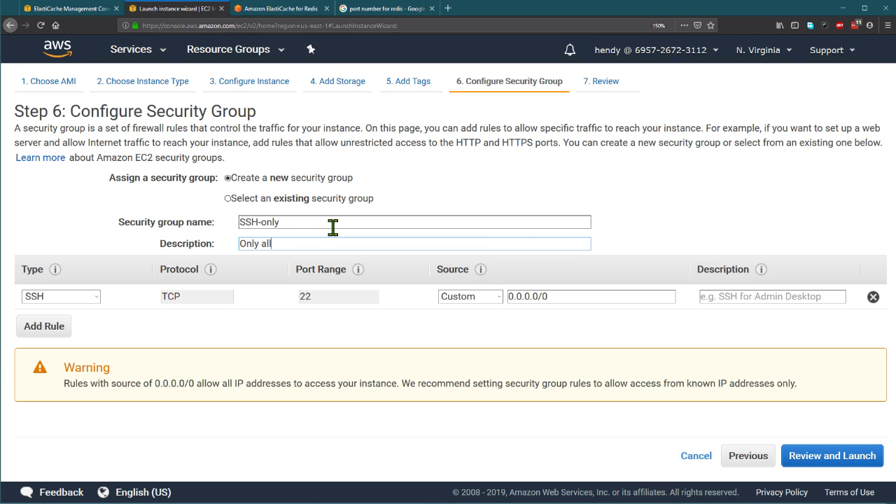
pyautogui.write('ow SSH from anywhere')
pyautogui.click(334, 226)
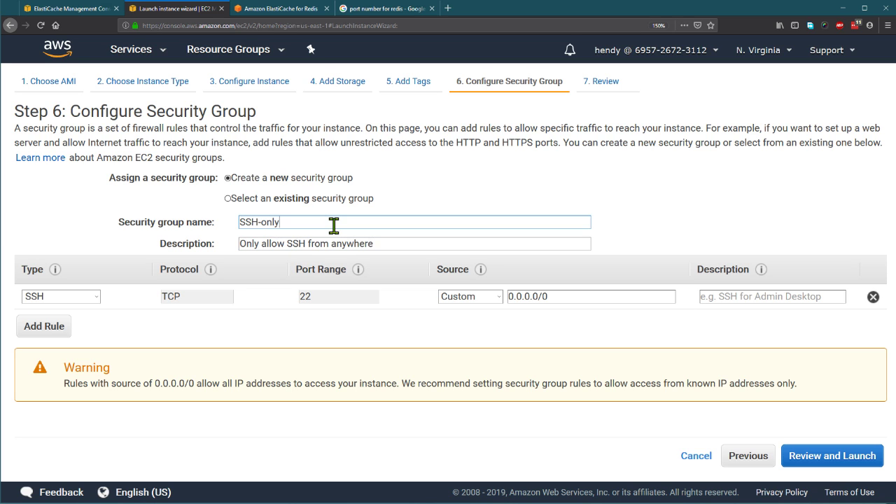
pyautogui.write('-from-anywhere')
# Review the instance configuration and launch it with the existing digilearn key pair, acknowledging access to the private key file.
pyautogui.click(828, 460)
pyautogui.scroll(-2, 786, 404)
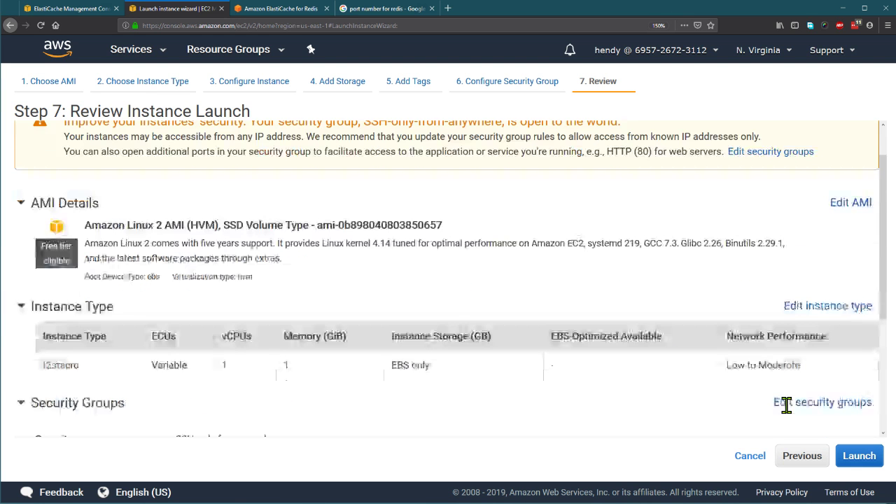
pyautogui.scroll(-3, 786, 405)
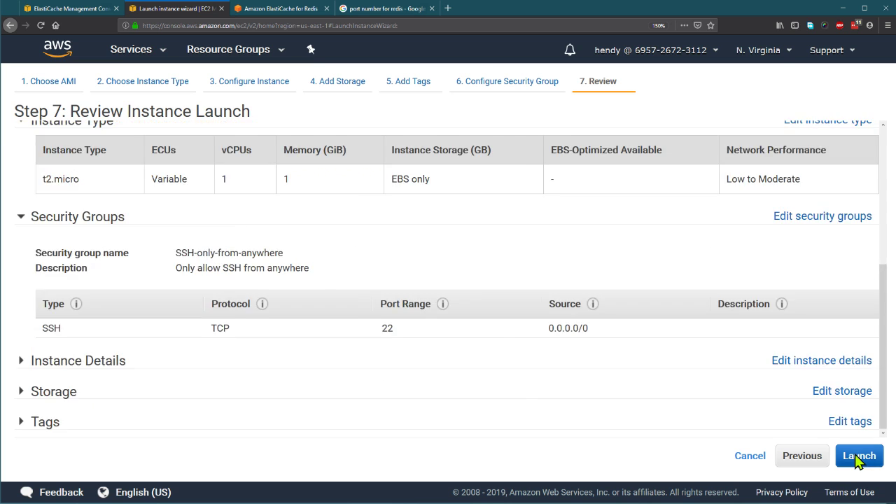
pyautogui.click(860, 456)
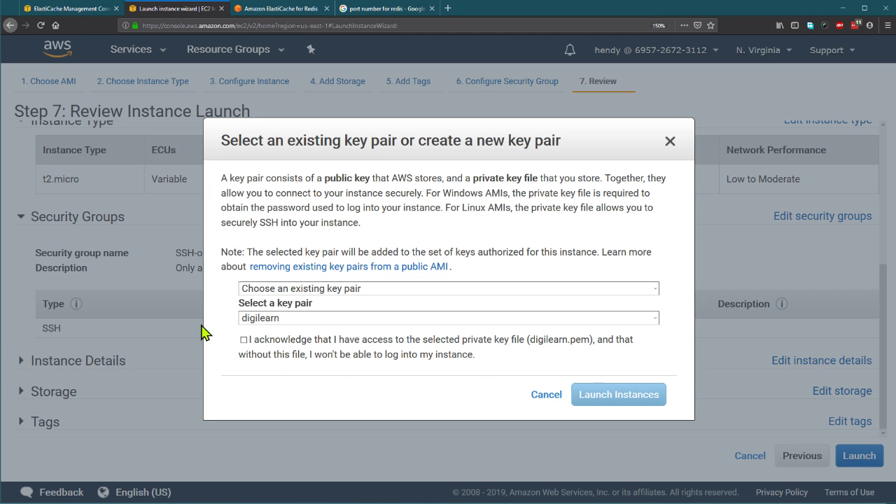
pyautogui.click(244, 339)
pyautogui.click(617, 395)
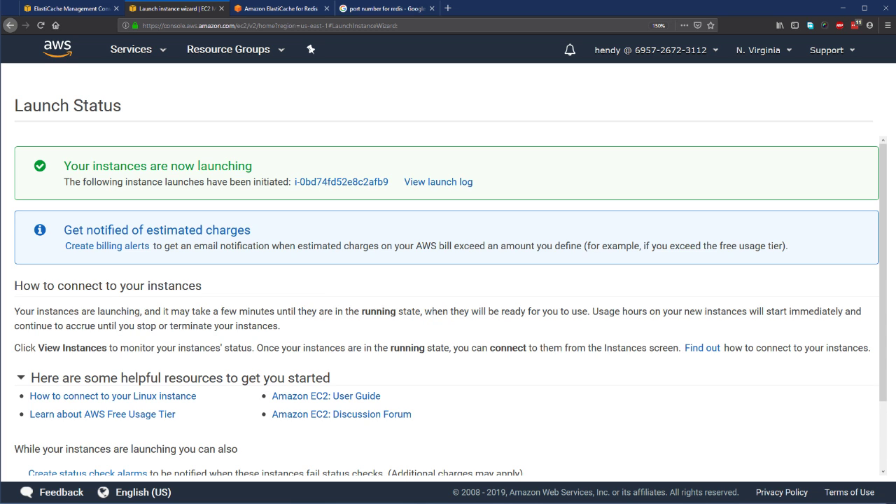
# Check the current status of the learn-redis-client instance and the learn-redis cluster, refreshing both lists.
pyautogui.click(333, 183)
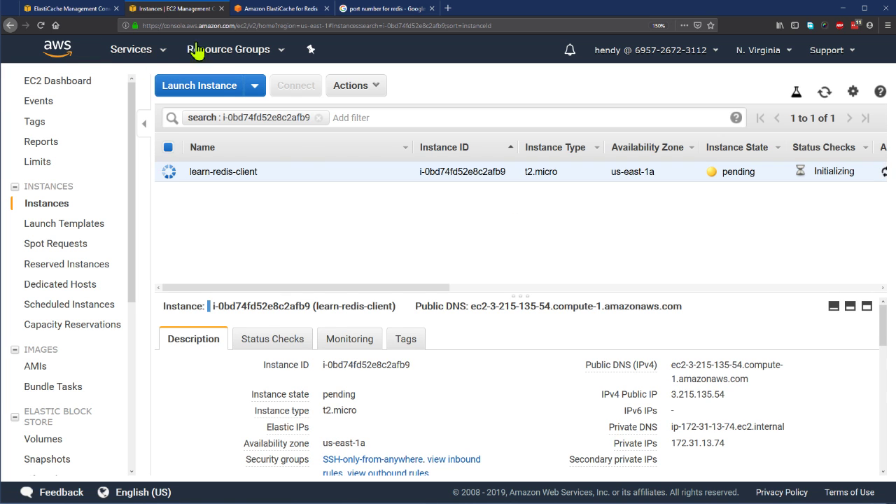
pyautogui.hotkey('ctrl', 'shift', 'Tab')
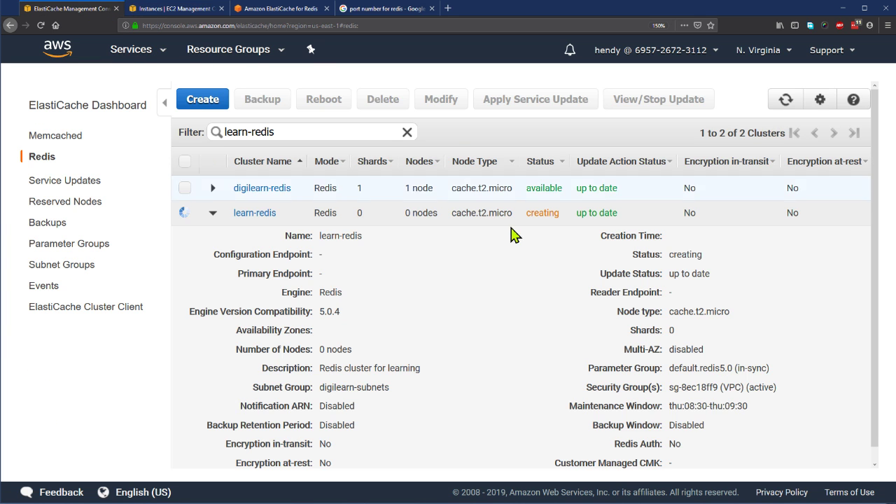
pyautogui.click(785, 104)
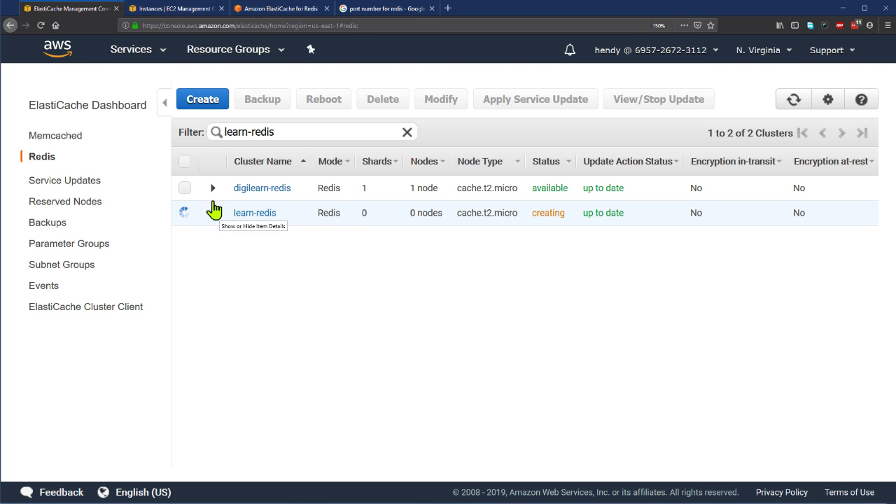
pyautogui.click(161, 9)
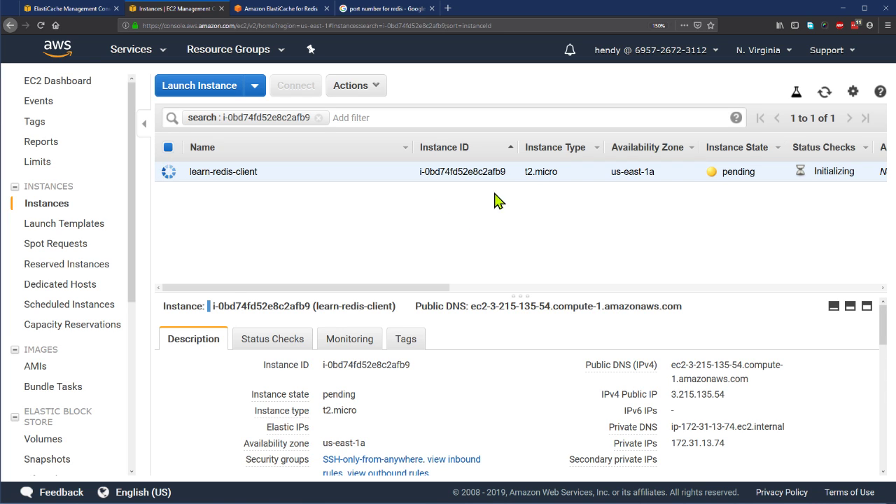
pyautogui.click(824, 91)
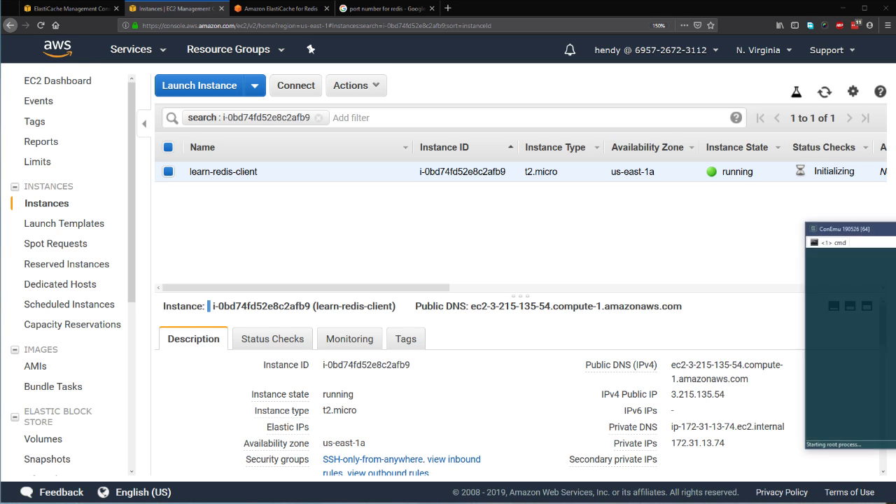
# Switch to ConEmu with a Bash session in a widened window beside the console, and copy the learn-redis-client instance's public DNS.
pyautogui.click(895, 242)
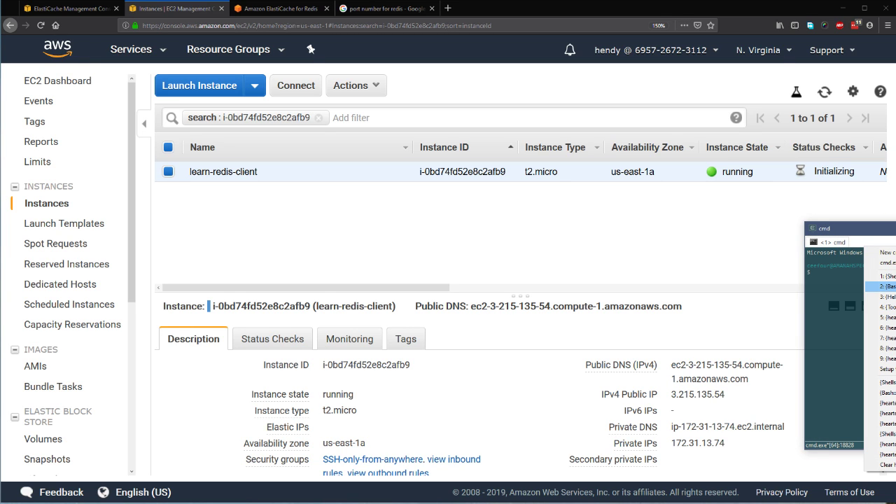
pyautogui.press('Return')
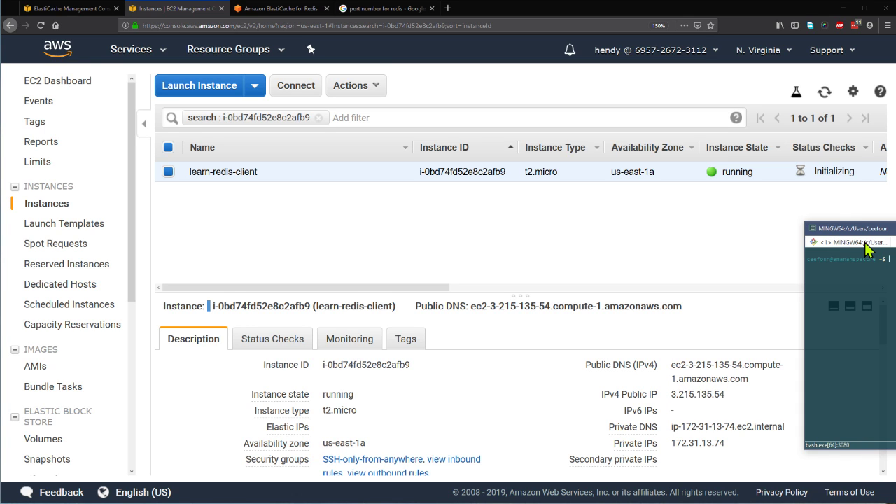
pyautogui.moveTo(866, 249); pyautogui.dragTo(331, 235)
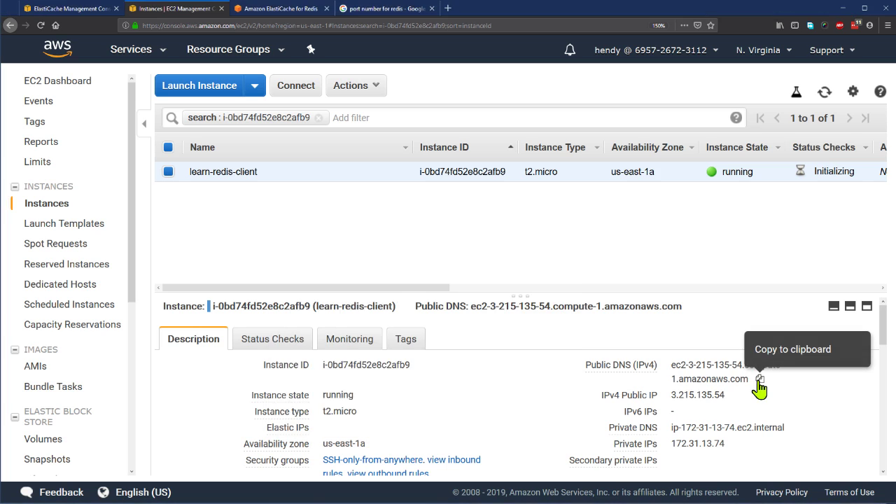
pyautogui.click(760, 378)
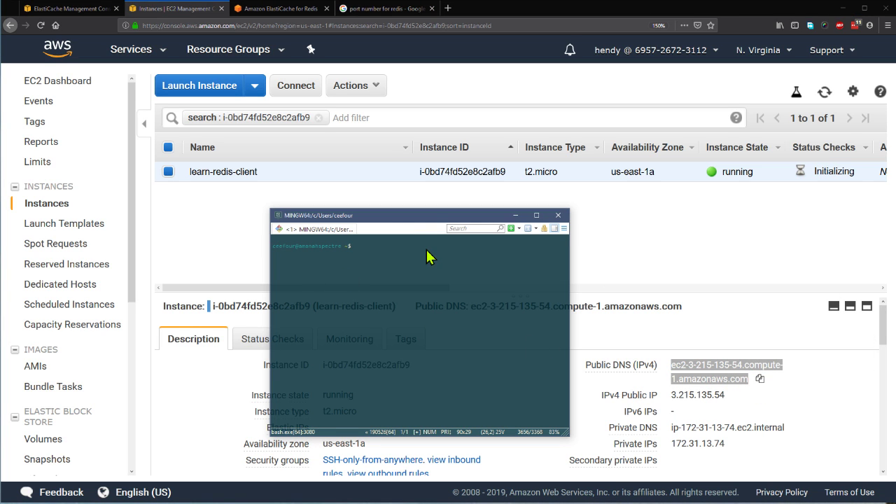
pyautogui.scroll(3, 472, 290)
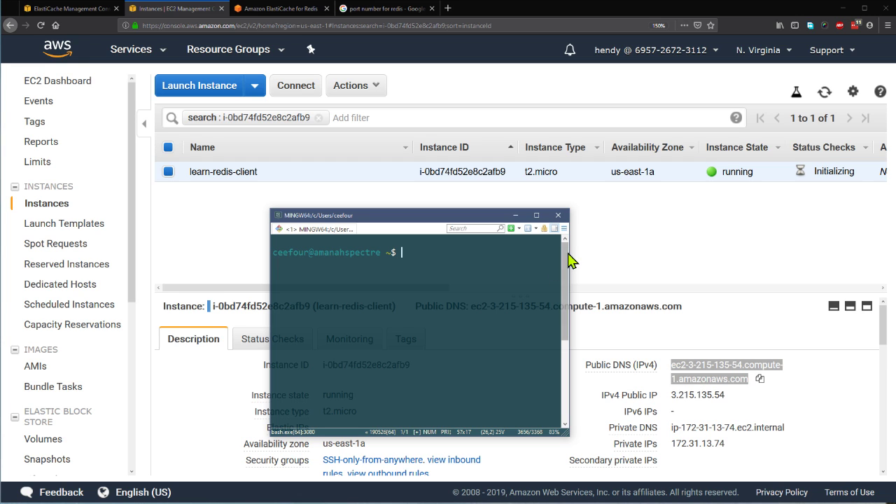
pyautogui.moveTo(570, 253); pyautogui.dragTo(780, 256)
# Connect over SSH as ec2-user to the instance's copied public DNS using ~/.ssh/digilearn.pem, accepting the host's authenticity.
pyautogui.write('ssh -')
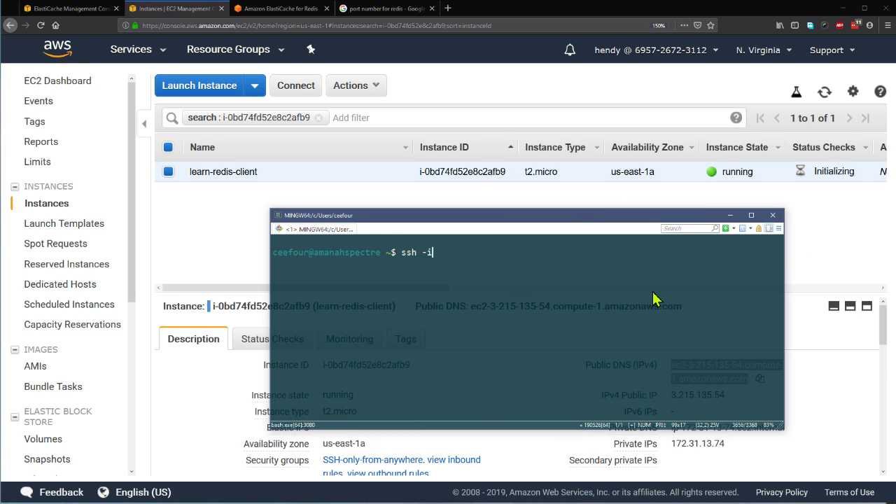
pyautogui.write('i ~/.ssh/digilearn.pem ec')
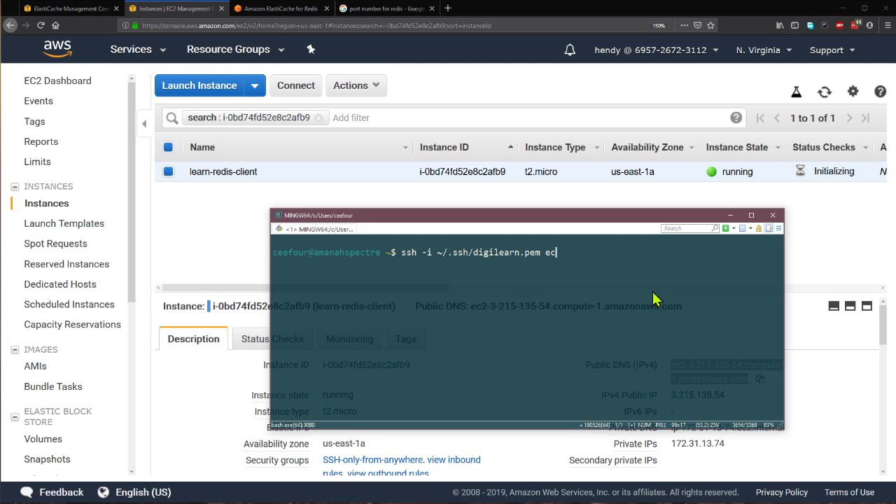
pyautogui.write('2-user@')
pyautogui.hotkey('ctrl', 'v')
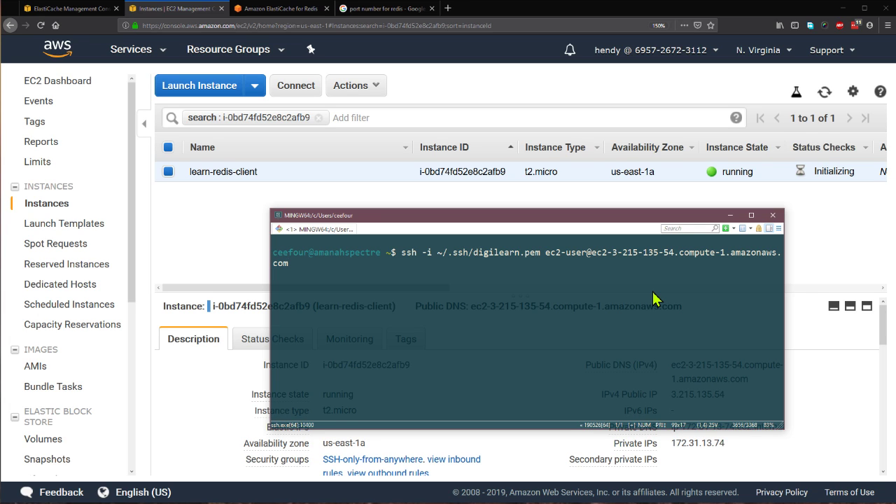
pyautogui.write('yes')
pyautogui.press('Return')
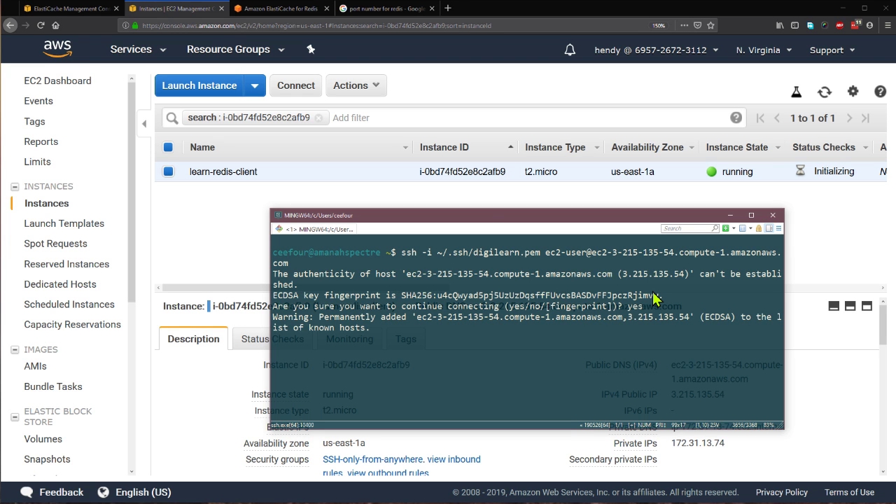
# Show the ElastiCache Redis cluster list with the SSH terminal placed below its rows to check the learn-redis status.
pyautogui.moveTo(491, 220); pyautogui.dragTo(366, 186)
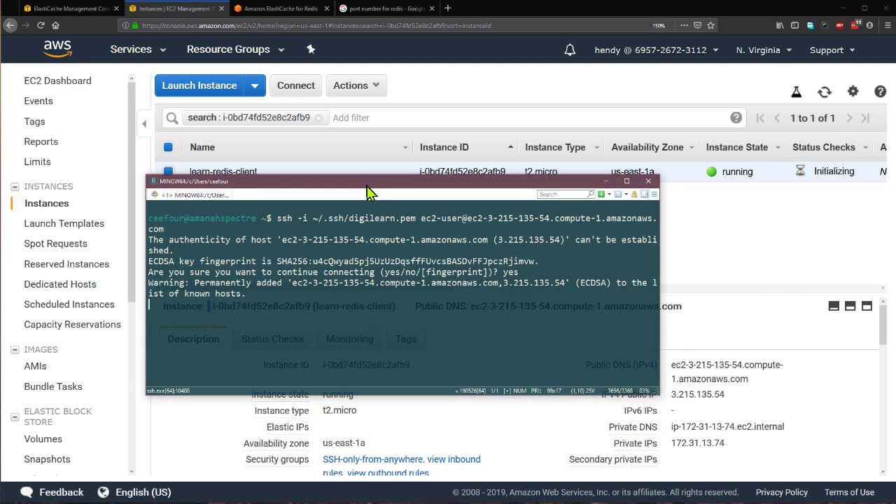
pyautogui.click(70, 8)
pyautogui.hotkey('alt', 'Tab')
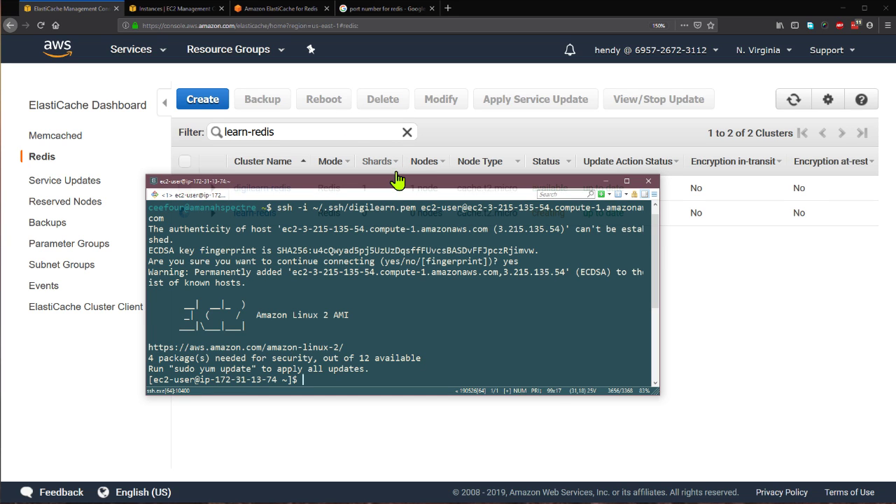
pyautogui.moveTo(397, 180); pyautogui.dragTo(441, 247)
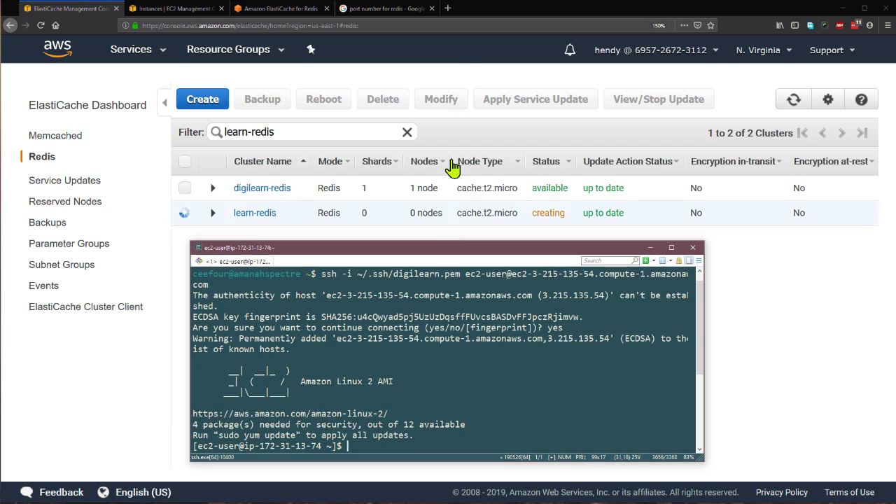
# Search Google in a new browser tab for "redis client", refining the query to "redis client centos".
pyautogui.click(447, 8)
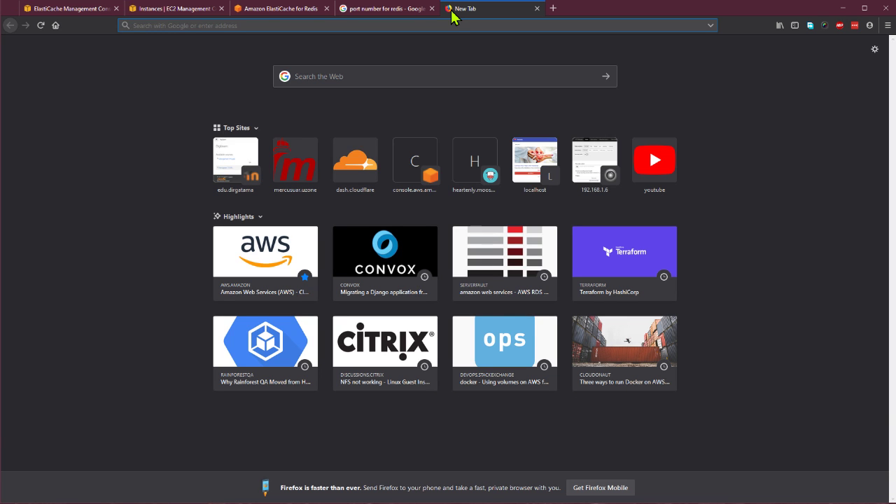
pyautogui.write('redis clien')
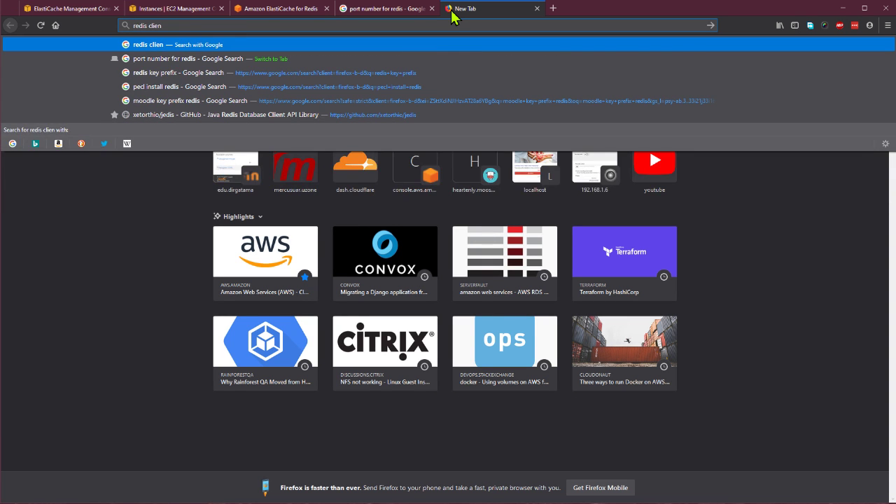
pyautogui.write('t')
pyautogui.press('Return')
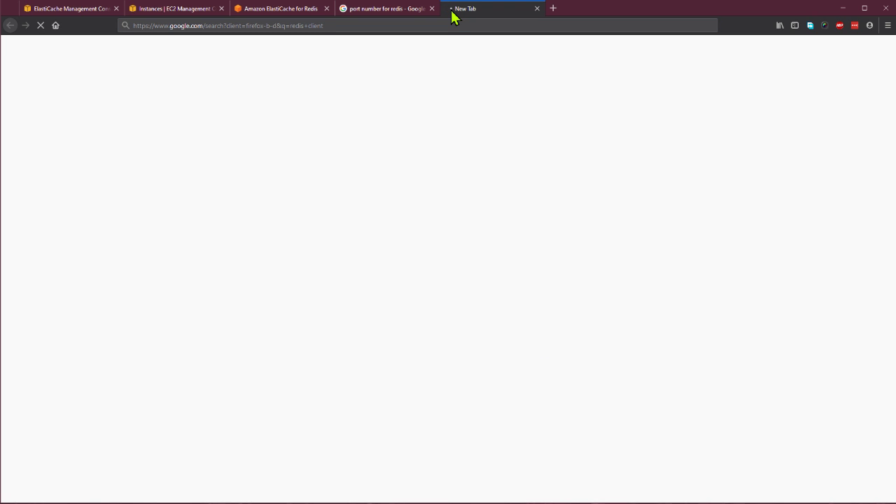
pyautogui.click(200, 54)
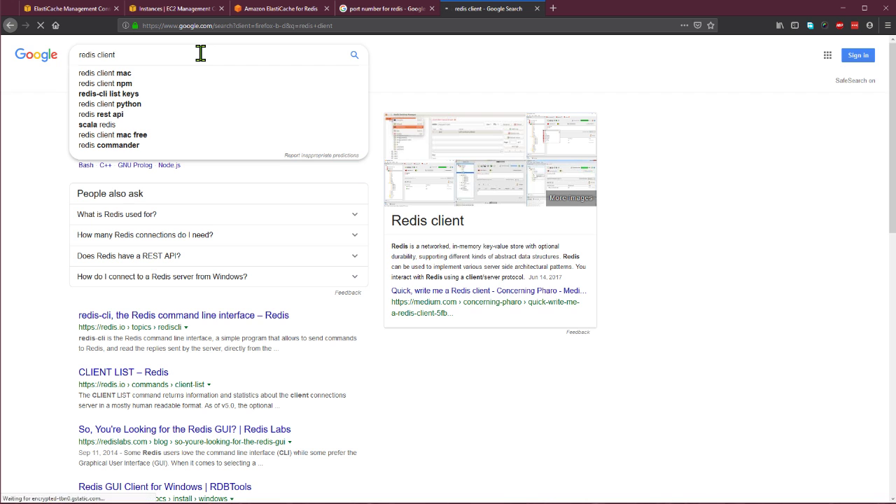
pyautogui.write('centos')
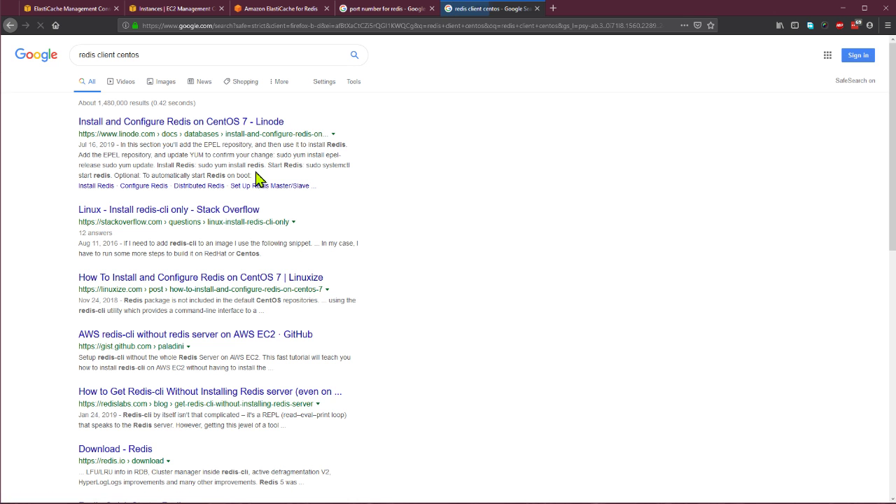
# Change the Google query to "redis cli centos" and run the search.
pyautogui.click(147, 53)
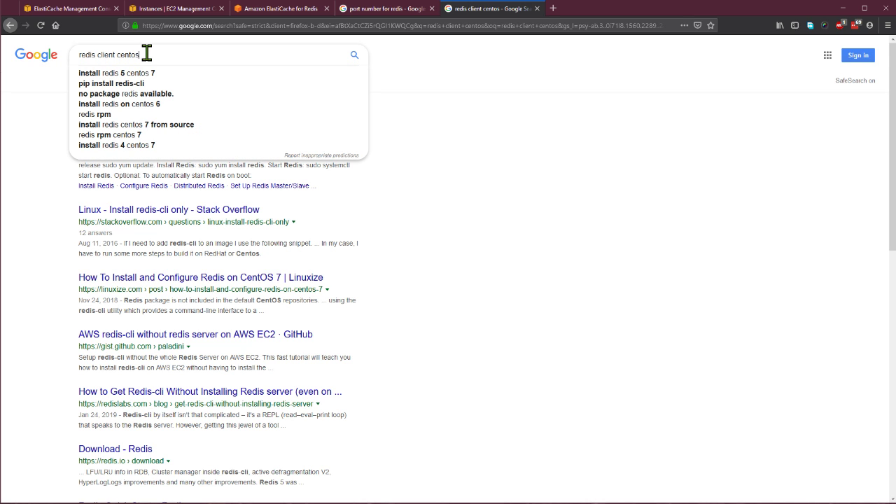
pyautogui.press('Left')
pyautogui.press('Left')
pyautogui.press('Left')
pyautogui.press('Left')
pyautogui.press('Left')
pyautogui.press('Left')
pyautogui.press('Left')
pyautogui.press('BackSpace')
pyautogui.press('BackSpace')
pyautogui.press('BackSpace')
pyautogui.press('Return')
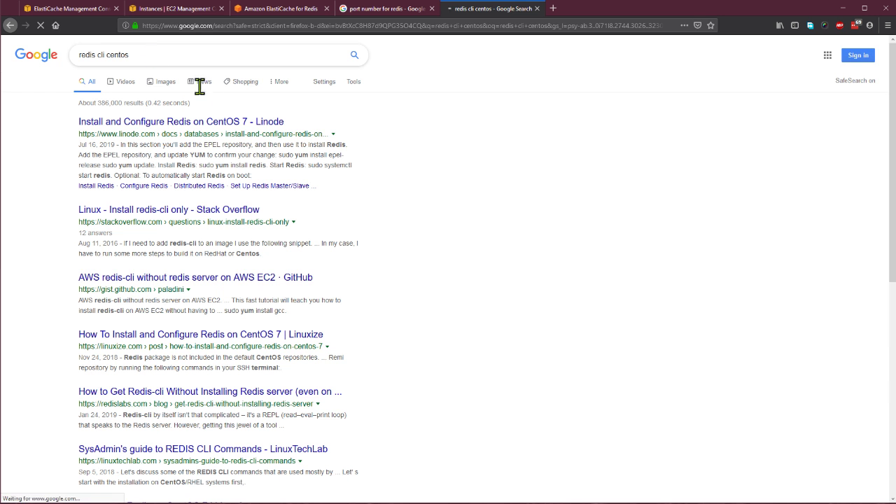
# Open the Linode CentOS 7 Redis guide and the Stack Overflow redis-cli question in separate tabs, and view the Linode guide.
pyautogui.middleClick(230, 131)
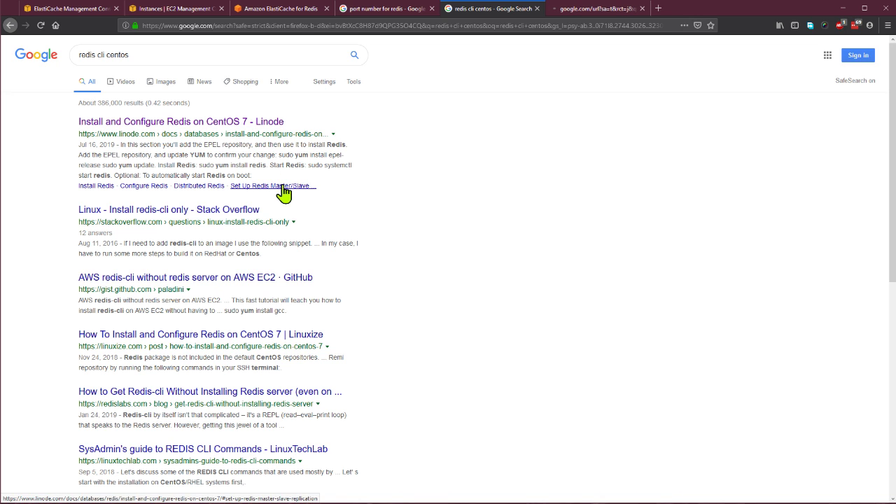
pyautogui.middleClick(230, 220)
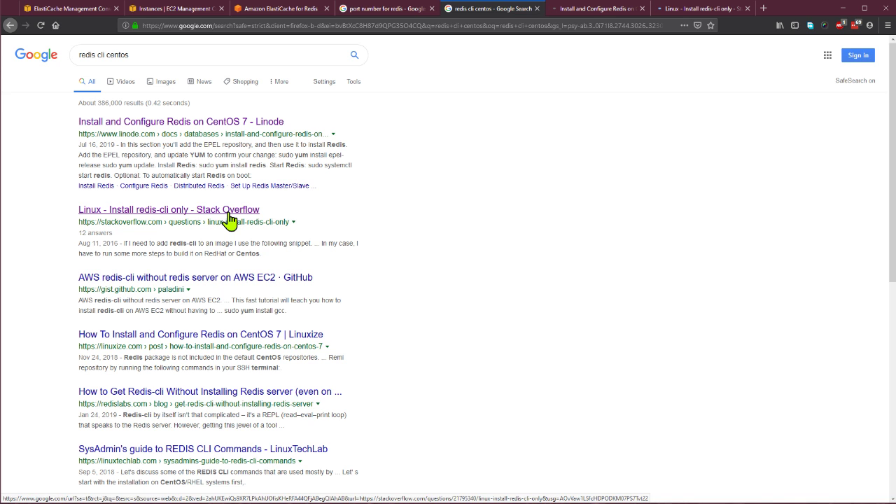
pyautogui.hotkey('ctrl', 'Tab')
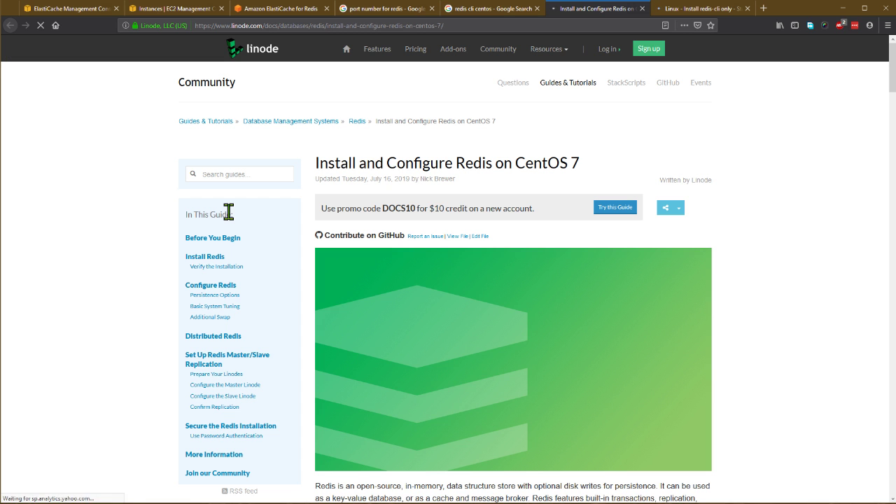
# Find the Install Redis instructions in the Linode guide, then run sudo yum update in the SSH terminal and accept the package updates.
pyautogui.scroll(-2, 474, 323)
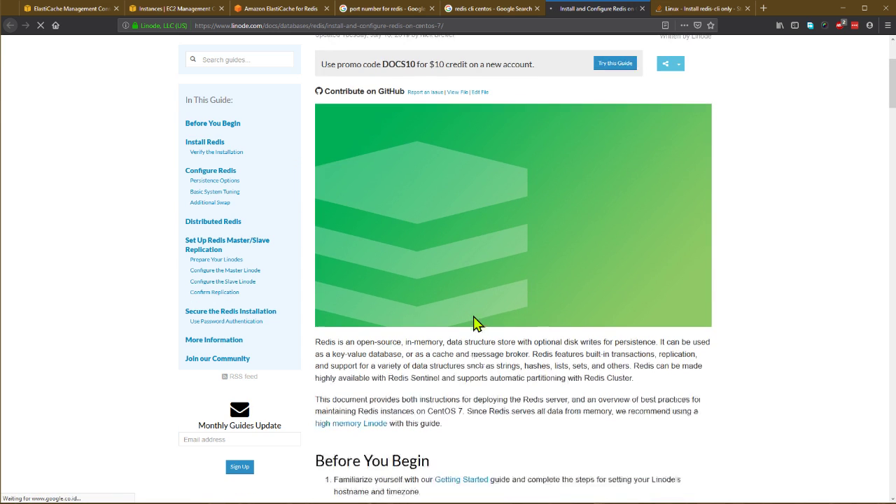
pyautogui.scroll(-7, 474, 324)
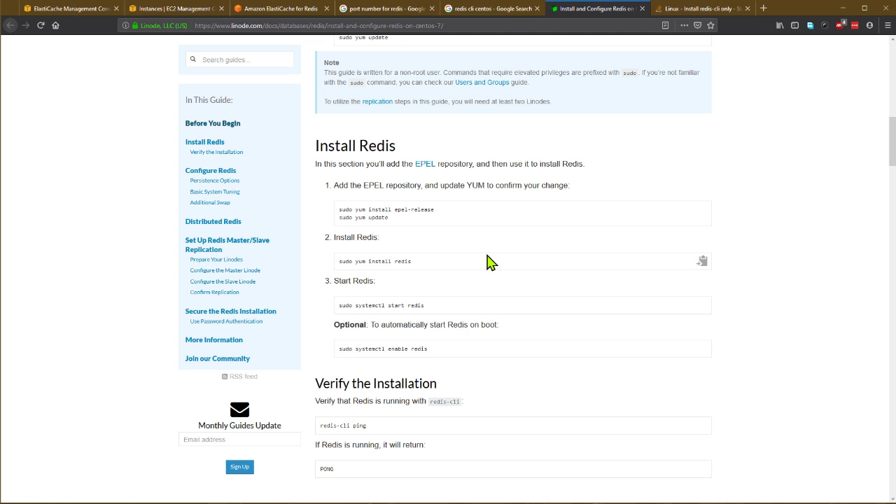
pyautogui.scroll(-1, 490, 262)
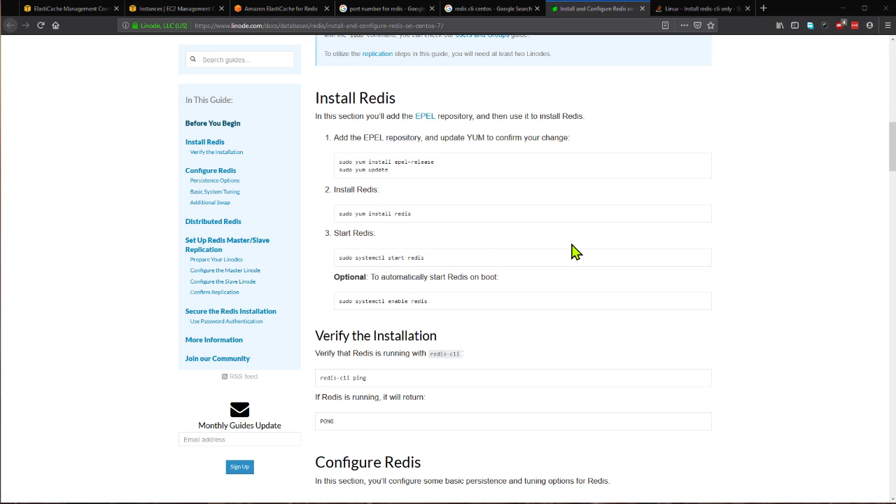
pyautogui.hotkey('alt', 'Tab')
pyautogui.moveTo(454, 250); pyautogui.dragTo(645, 301)
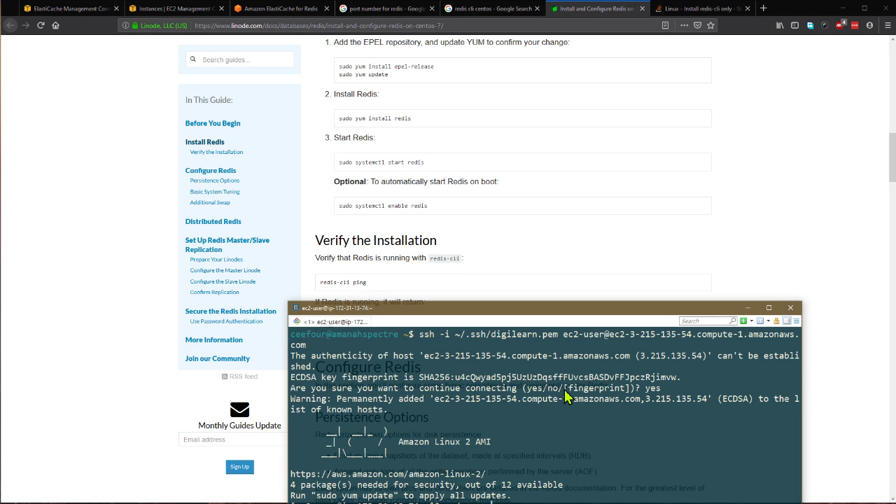
pyautogui.write('sudo yum update')
pyautogui.press('Return')
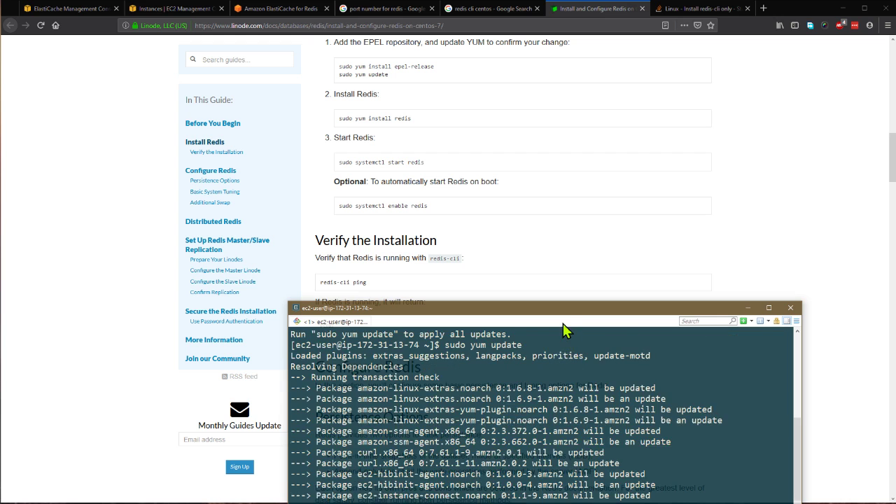
pyautogui.moveTo(566, 319); pyautogui.dragTo(595, 250)
pyautogui.write('y')
pyautogui.press('Return')
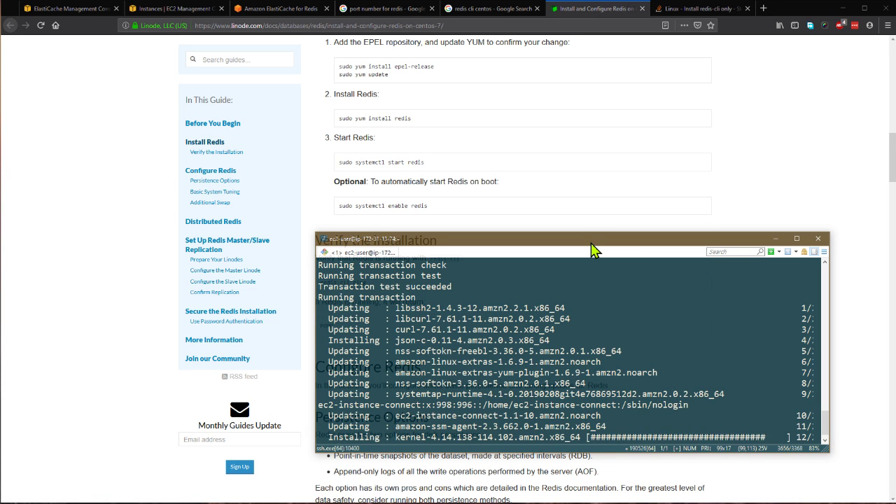
# Review the Linode guide's preparation and Install Redis sections, and open its EPEL link in a separate tab.
pyautogui.moveTo(592, 250); pyautogui.dragTo(332, 255)
pyautogui.scroll(1, 614, 235)
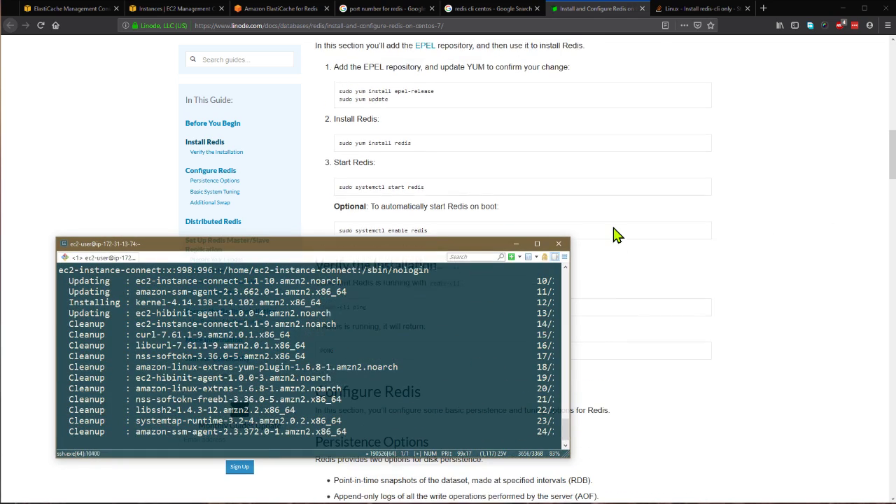
pyautogui.scroll(6, 615, 236)
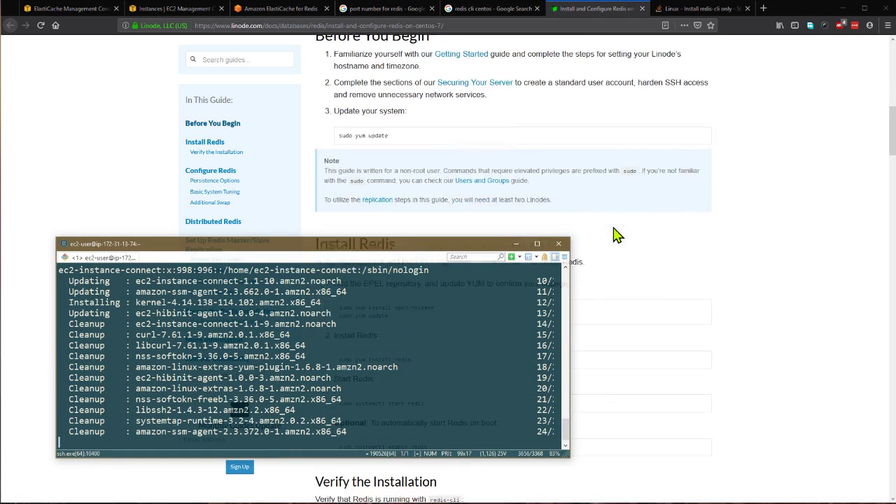
pyautogui.scroll(3, 615, 235)
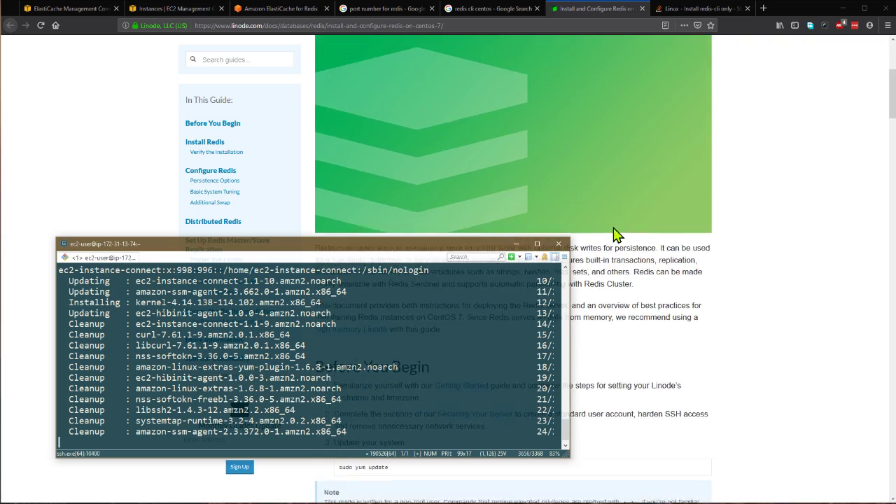
pyautogui.scroll(-6, 614, 231)
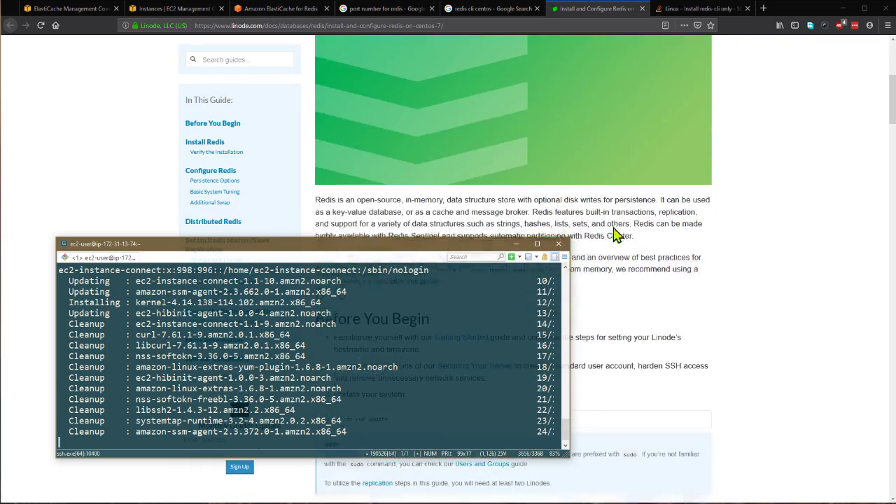
pyautogui.scroll(-2, 615, 235)
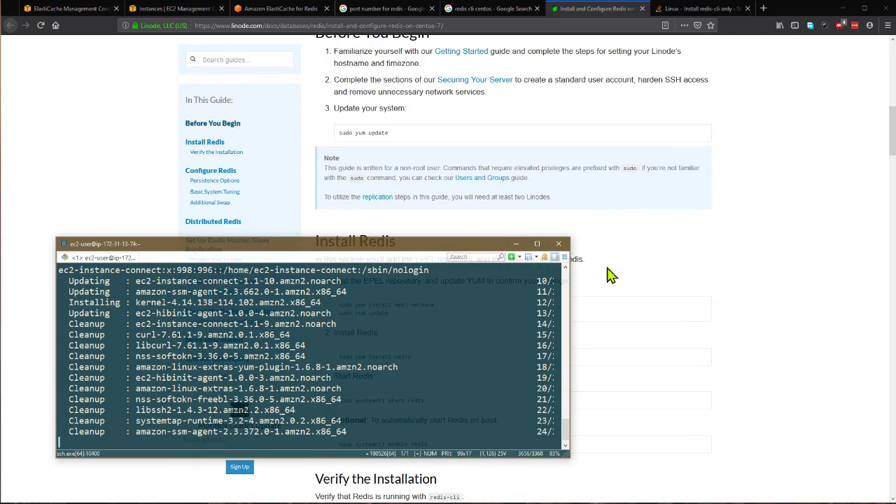
pyautogui.scroll(-1, 374, 230)
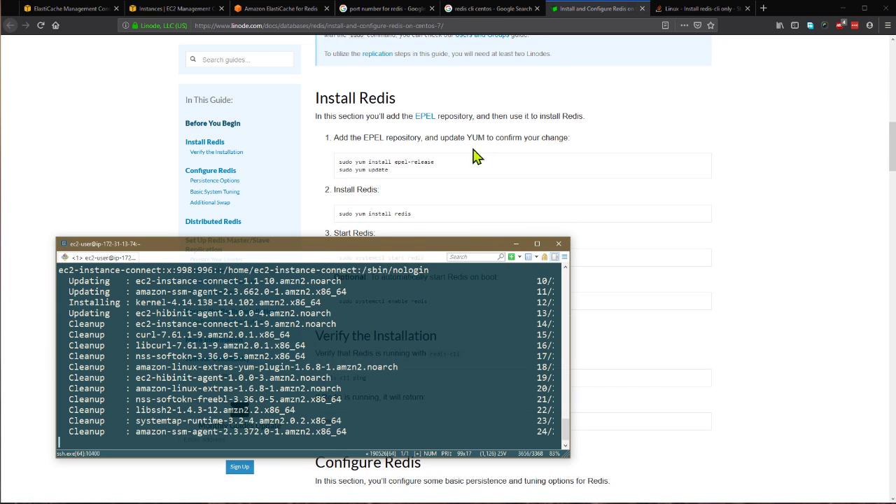
pyautogui.middleClick(425, 124)
pyautogui.click(644, 11)
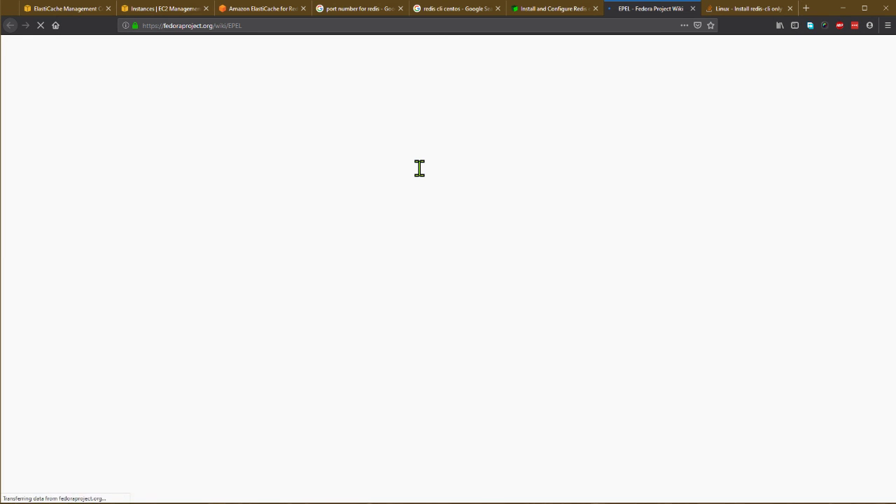
# Try to install Redis on the EC2 instance with sudo yum install redis.
pyautogui.hotkey('alt', 'Tab')
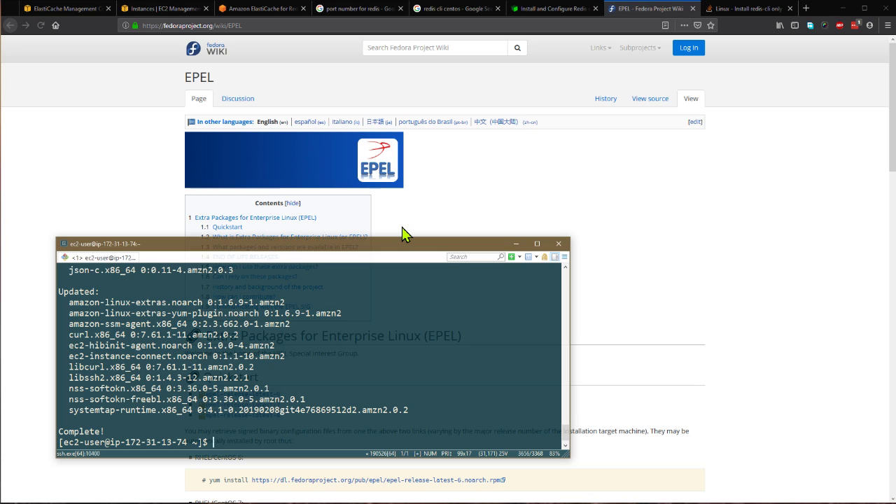
pyautogui.write('sudo yum install')
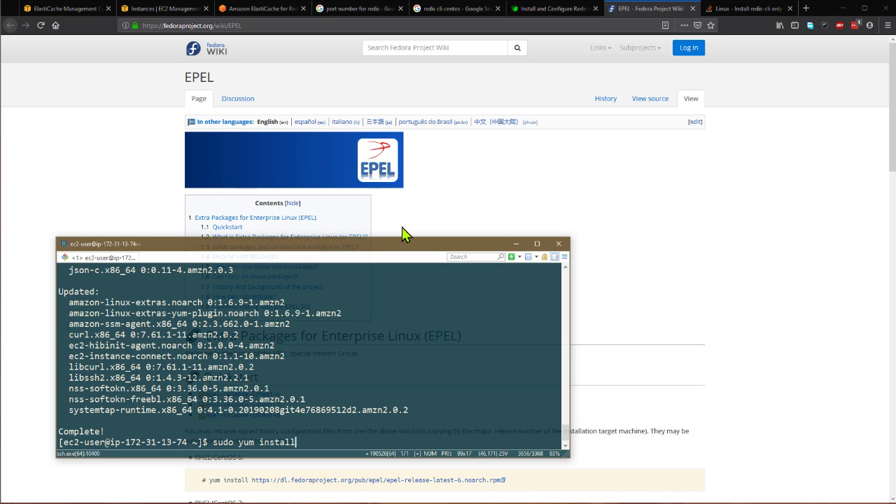
pyautogui.write(' redis')
pyautogui.press('Return')
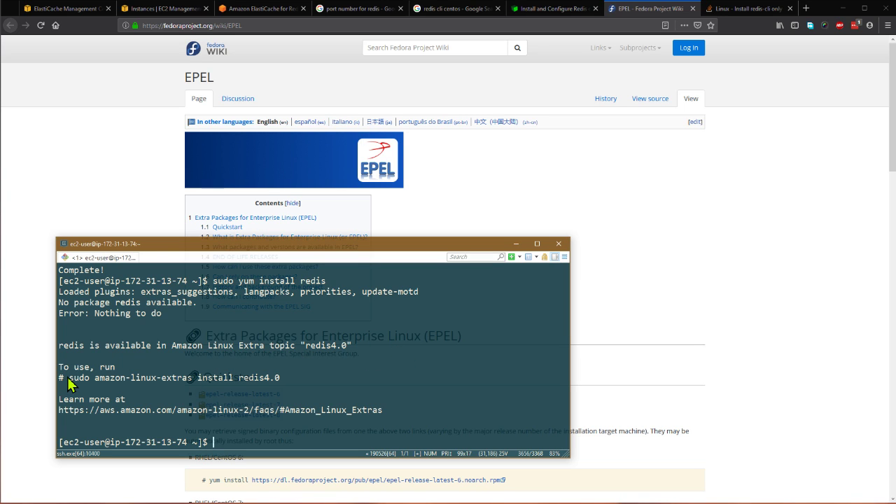
# Copy the suggested command sudo amazon-linux-extras install redis4.0 from the terminal output, run it and accept the installation.
pyautogui.moveTo(68, 379); pyautogui.dragTo(284, 377)
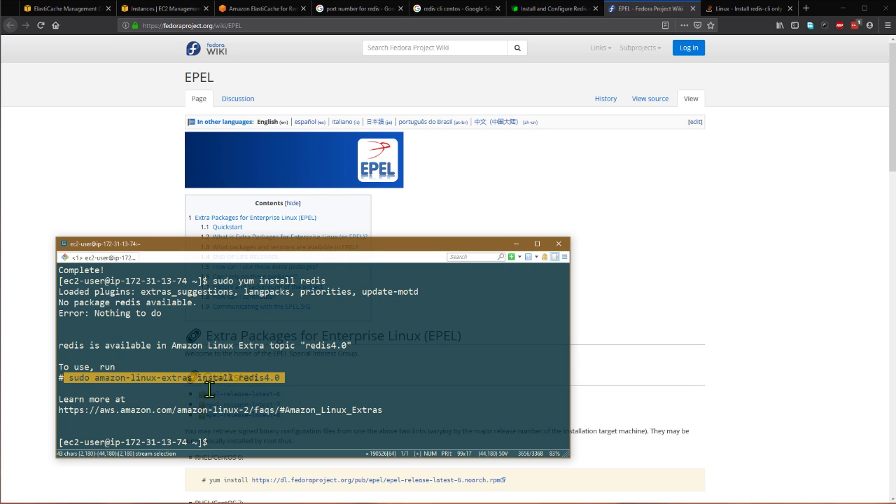
pyautogui.rightClick(191, 380)
pyautogui.rightClick(211, 390)
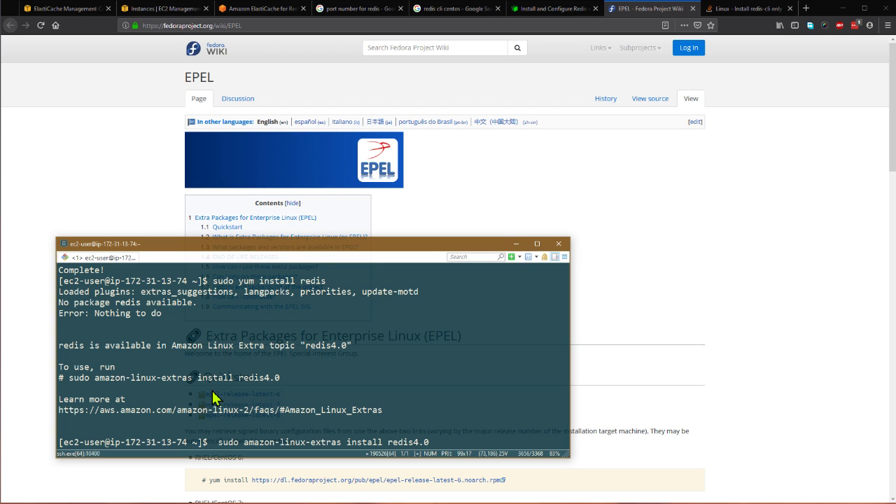
pyautogui.press('Return')
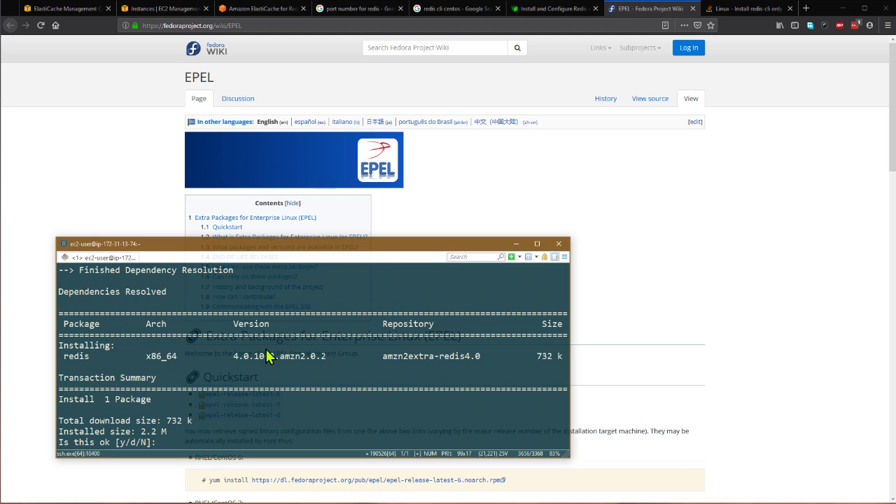
pyautogui.write('y')
pyautogui.press('Return')
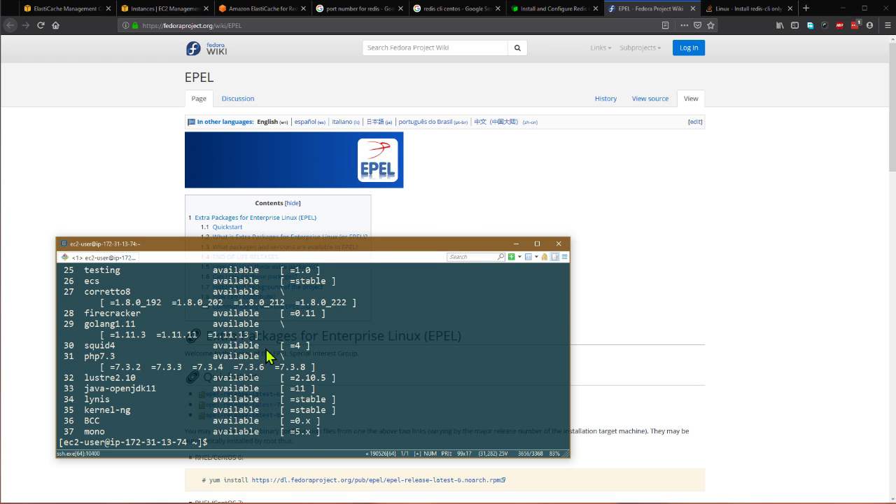
# Consult the Linode guide's Verify the Installation section and run redis-cli ping in the SSH terminal.
pyautogui.click(564, 9)
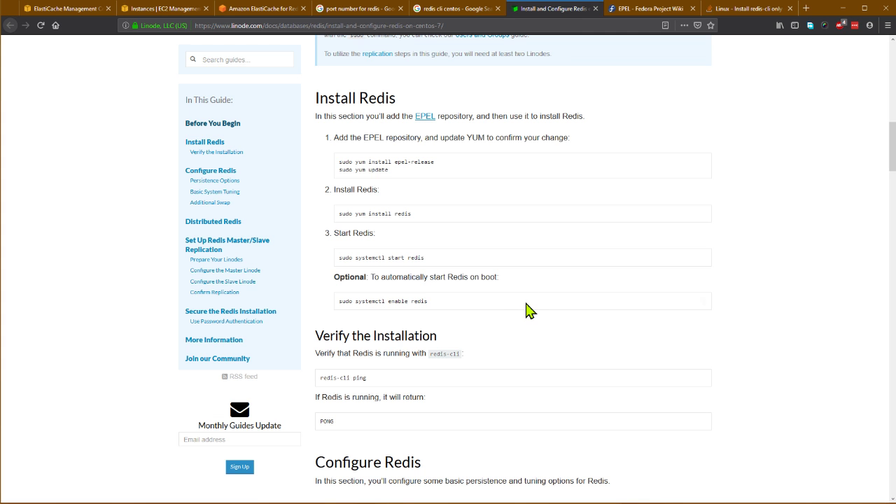
pyautogui.scroll(-3, 528, 310)
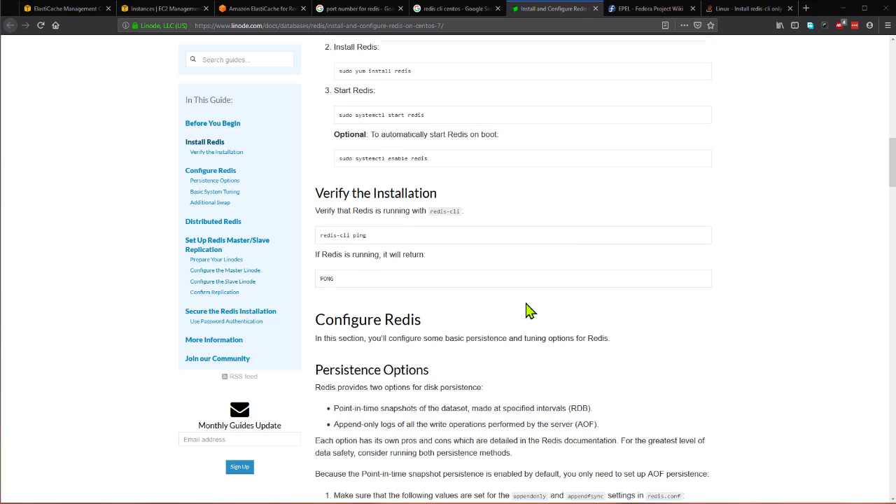
pyautogui.hotkey('alt', 'Tab')
pyautogui.write('redis-cli pi')
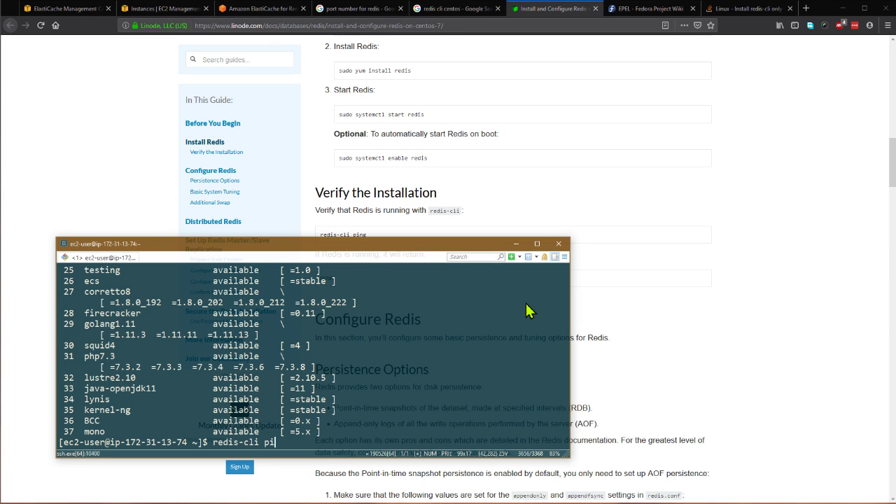
pyautogui.write('ng')
pyautogui.press('Return')
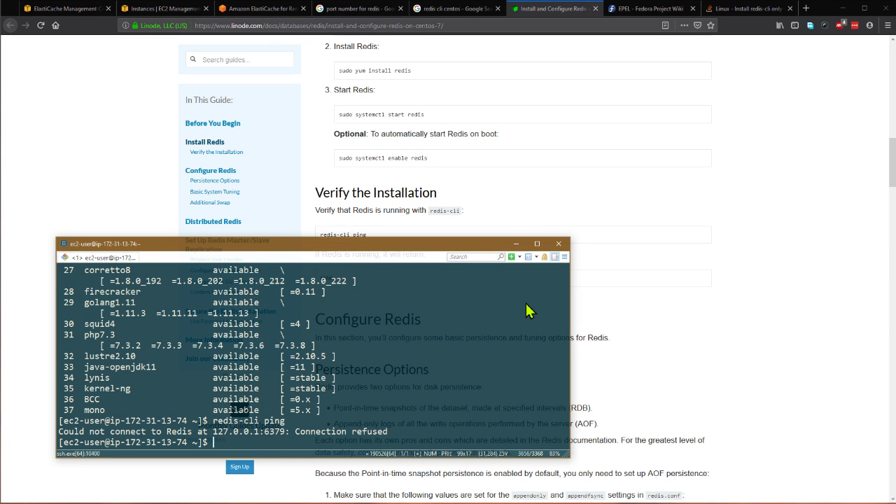
# Display the redis-cli usage help with redis-cli --help, keeping the terminal clear of the guide's ping command.
pyautogui.moveTo(451, 249); pyautogui.dragTo(443, 264)
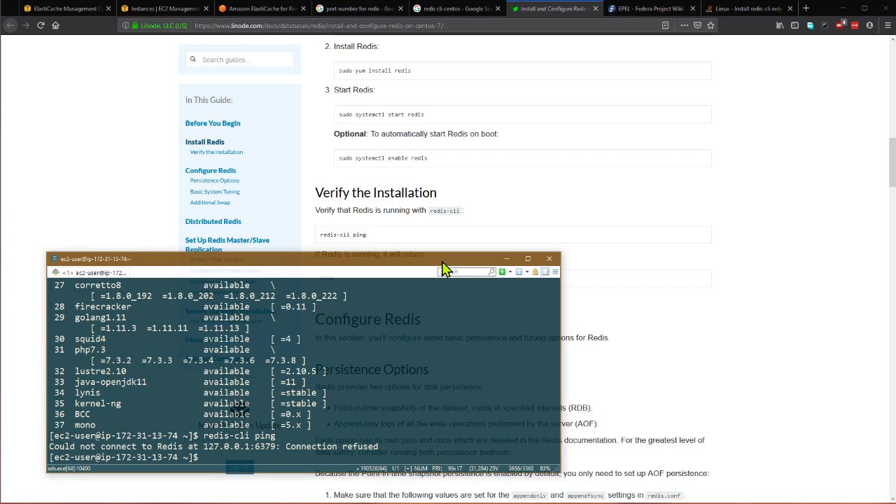
pyautogui.press('Up')
pyautogui.press('BackSpace')
pyautogui.press('BackSpace')
pyautogui.press('BackSpace')
pyautogui.write('--help')
pyautogui.press('Return')
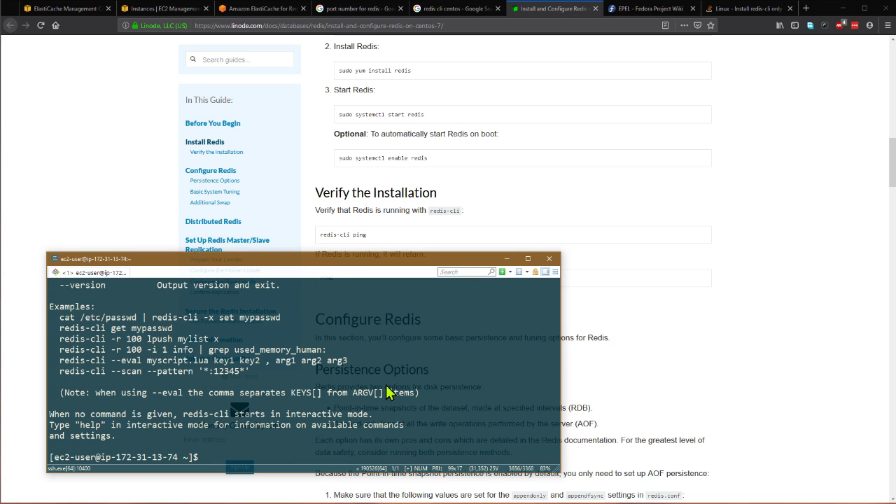
# Refresh the ElastiCache Redis cluster list, expand the learn-redis details and copy its primary endpoint.
pyautogui.click(81, 12)
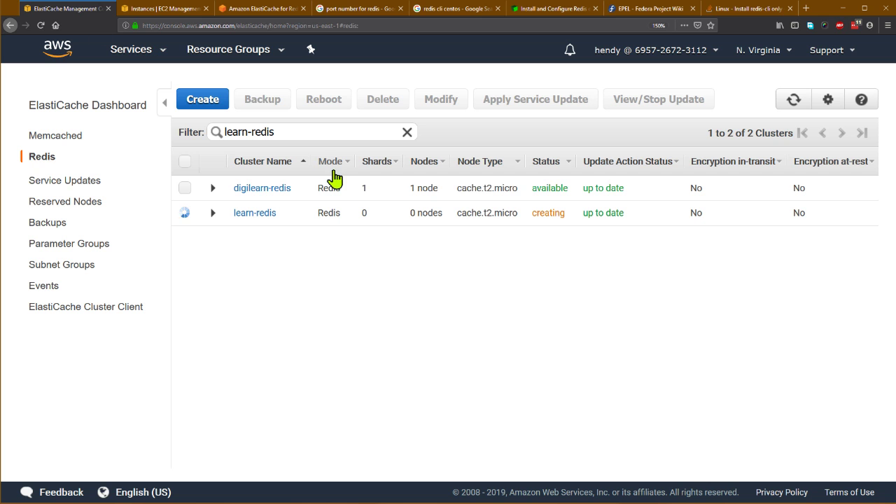
pyautogui.click(792, 103)
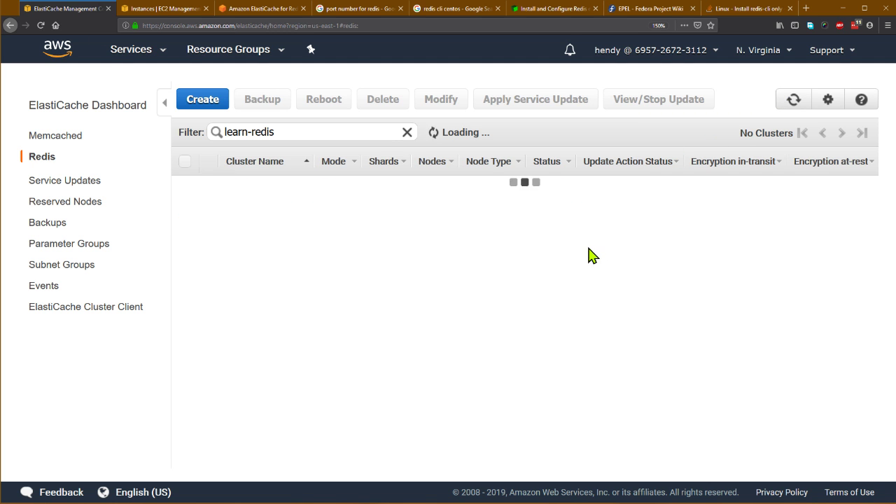
pyautogui.click(212, 214)
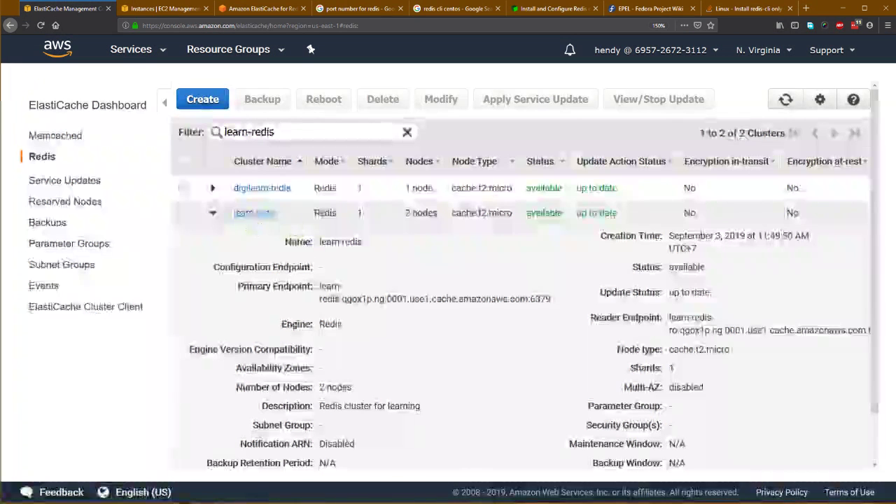
pyautogui.tripleClick(329, 286)
pyautogui.hotkey('ctrl', 'c')
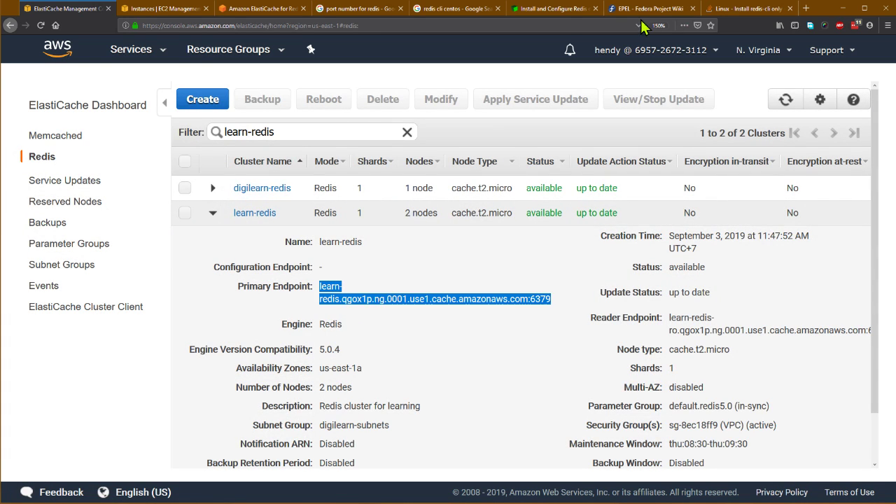
# Read the Linode guide's sections on configuration, replication and password authentication for examples of using redis-cli.
pyautogui.click(561, 9)
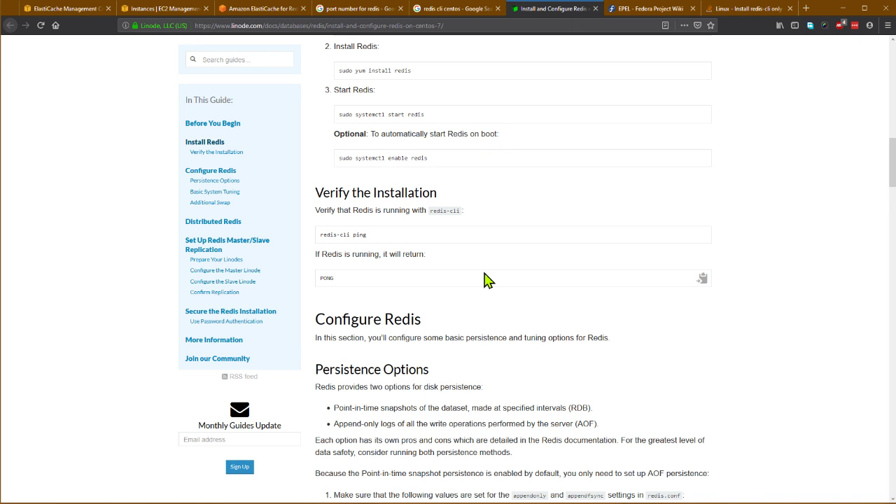
pyautogui.scroll(-3, 488, 279)
pyautogui.scroll(-2, 488, 279)
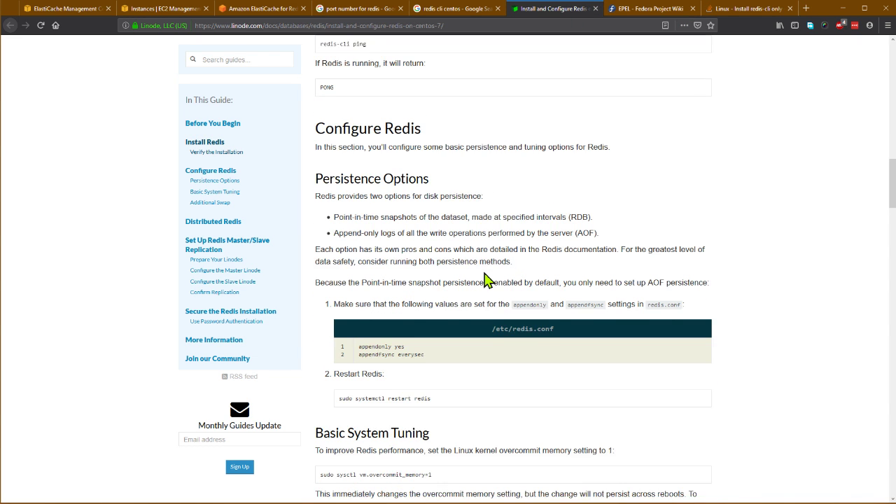
pyautogui.scroll(-2, 488, 279)
pyautogui.scroll(-5, 626, 370)
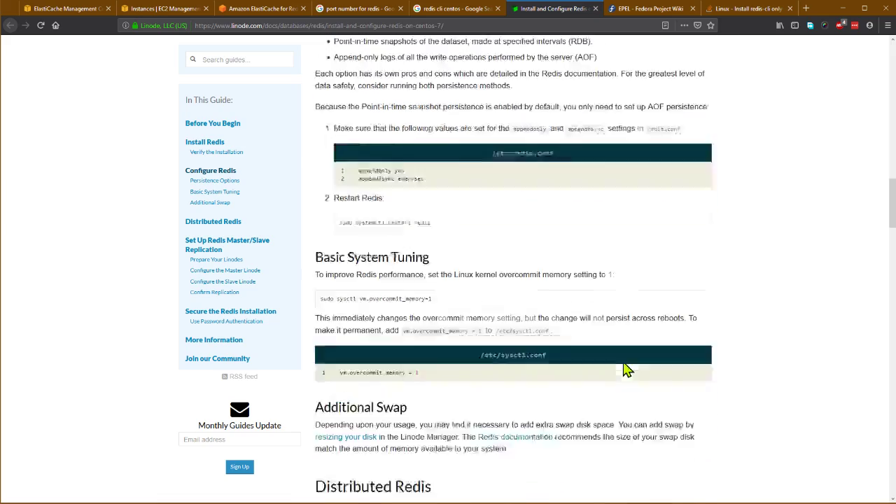
pyautogui.scroll(-7, 623, 360)
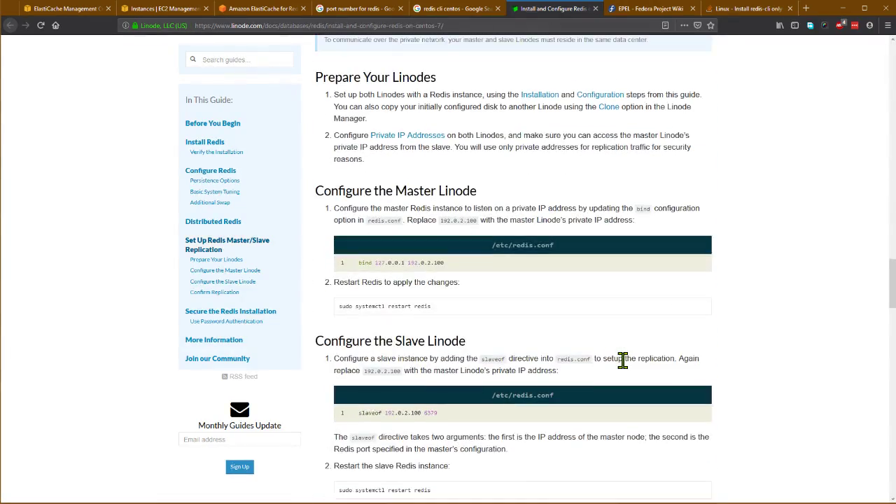
pyautogui.scroll(-8, 510, 357)
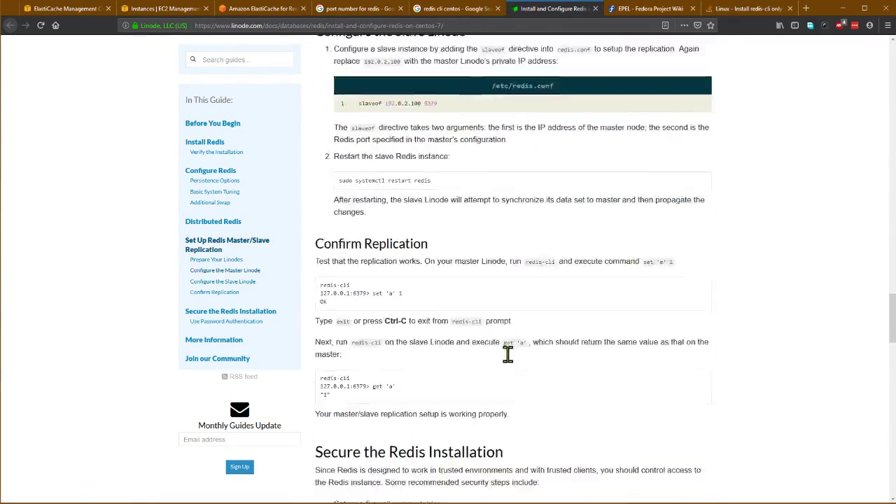
pyautogui.scroll(1, 571, 334)
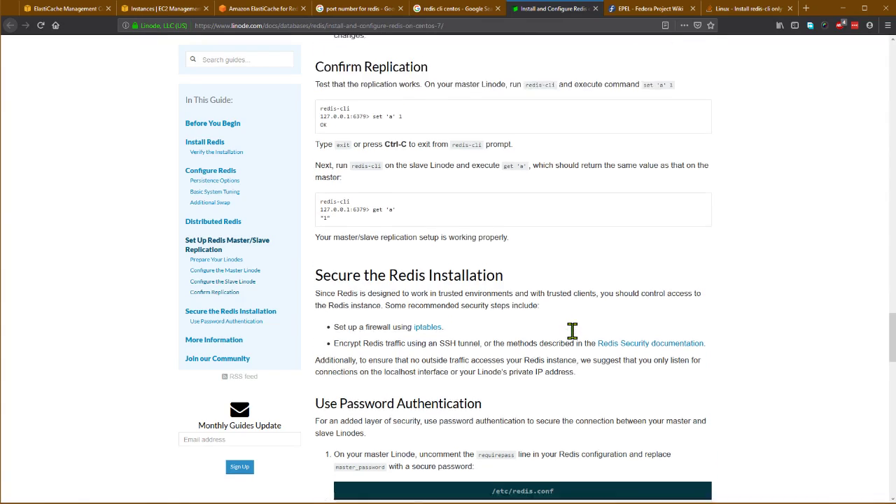
pyautogui.scroll(-4, 572, 339)
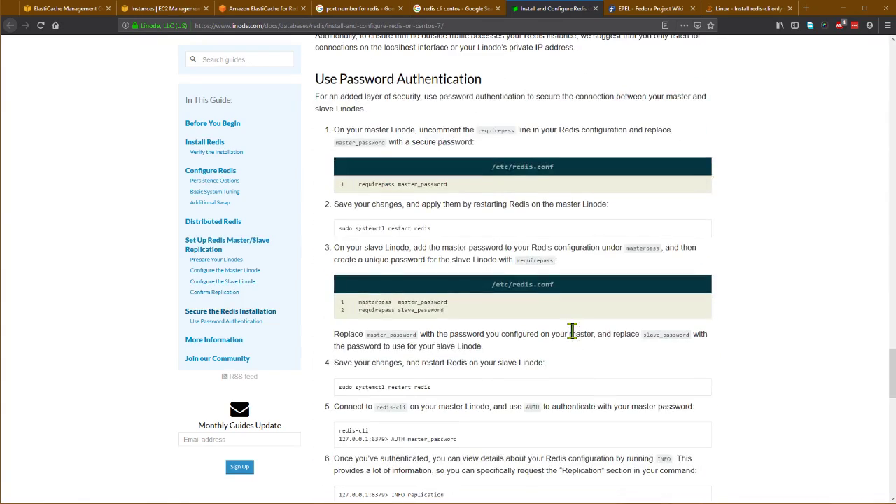
pyautogui.scroll(-1, 588, 364)
pyautogui.scroll(-2, 603, 391)
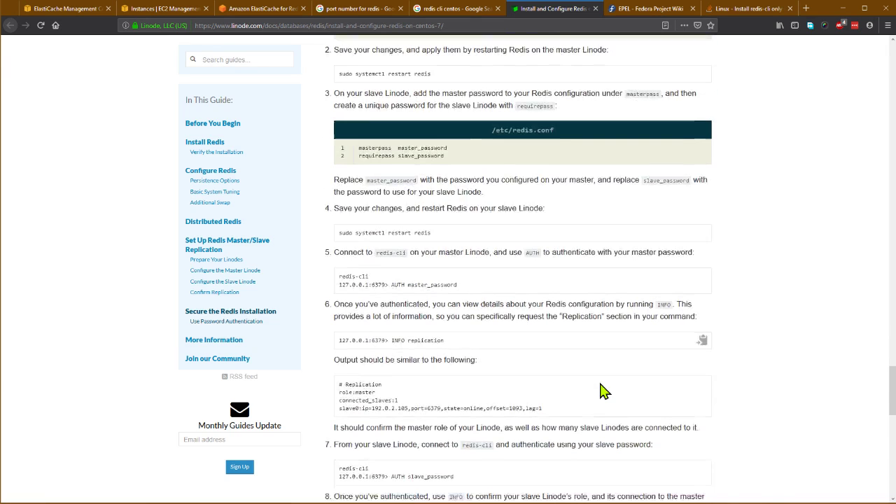
pyautogui.scroll(-3, 603, 391)
# In the SSH terminal, check the hostname option in the redis-cli help and run redis-cli -h learn-redis.qgox1p.ng.0001.use1.cache.amazonaws.com without the port suffix.
pyautogui.hotkey('alt', 'Tab')
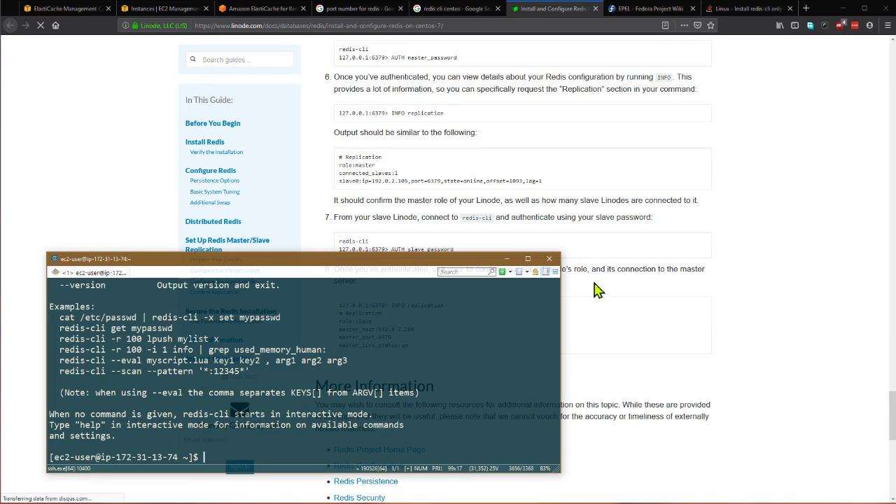
pyautogui.scroll(10, 173, 387)
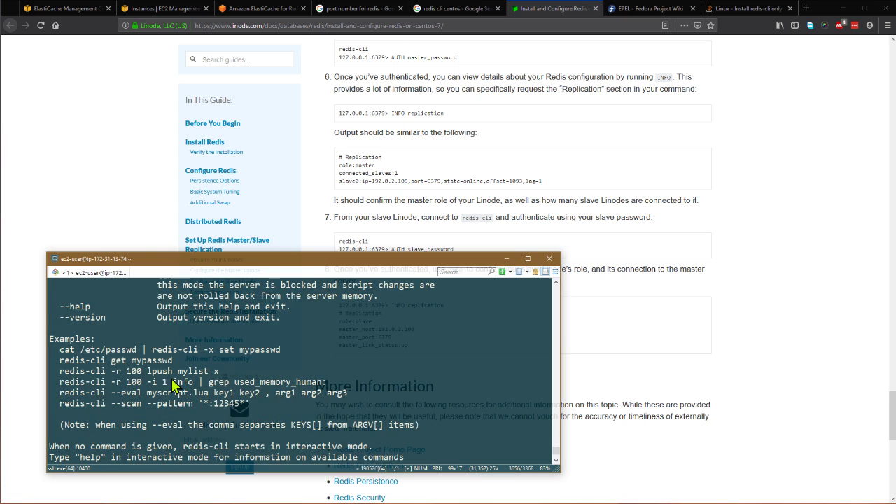
pyautogui.scroll(10, 174, 388)
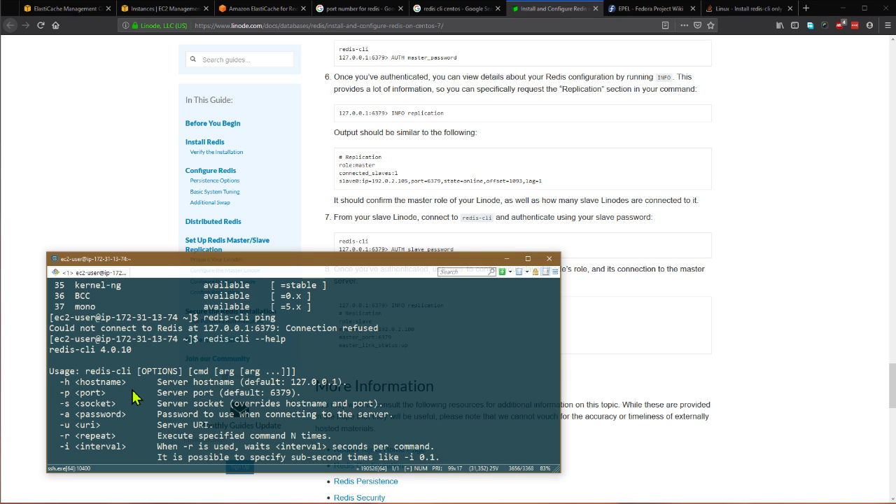
pyautogui.scroll(-10, 109, 403)
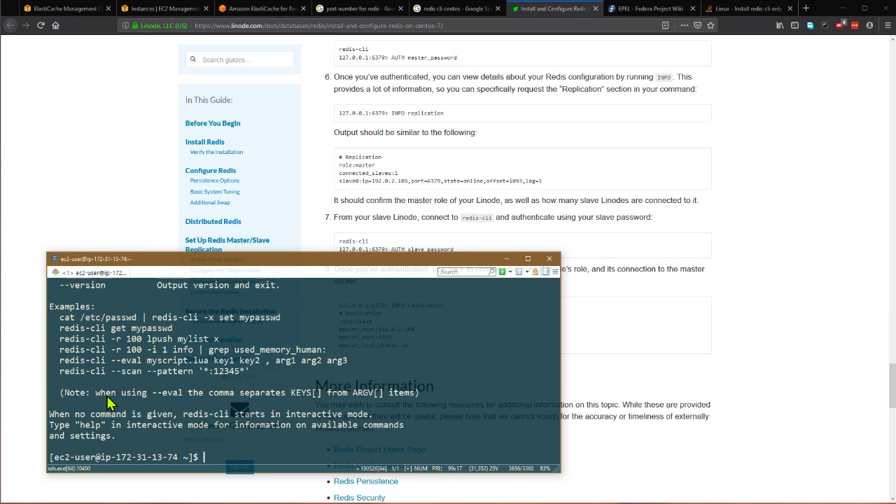
pyautogui.write('redis-cli -h')
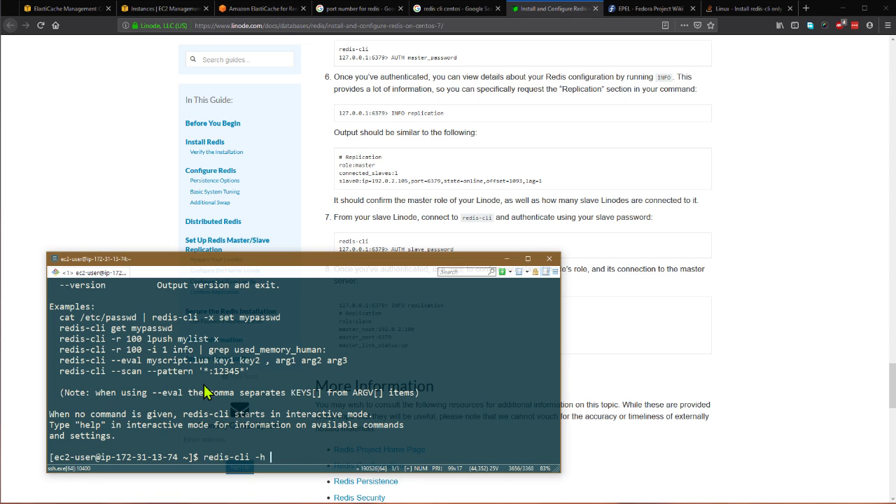
pyautogui.hotkey('ctrl', 'v')
pyautogui.press('BackSpace')
pyautogui.press('BackSpace')
pyautogui.press('BackSpace')
pyautogui.press('BackSpace')
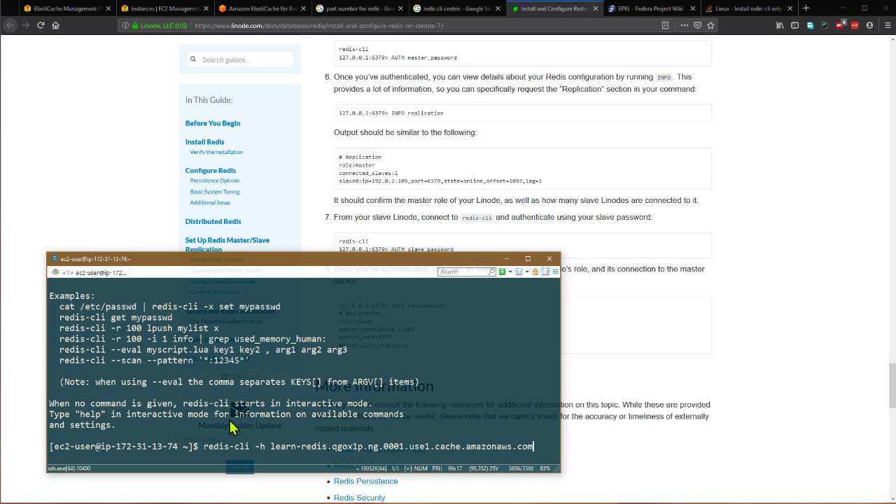
pyautogui.press('BackSpace')
pyautogui.press('Return')
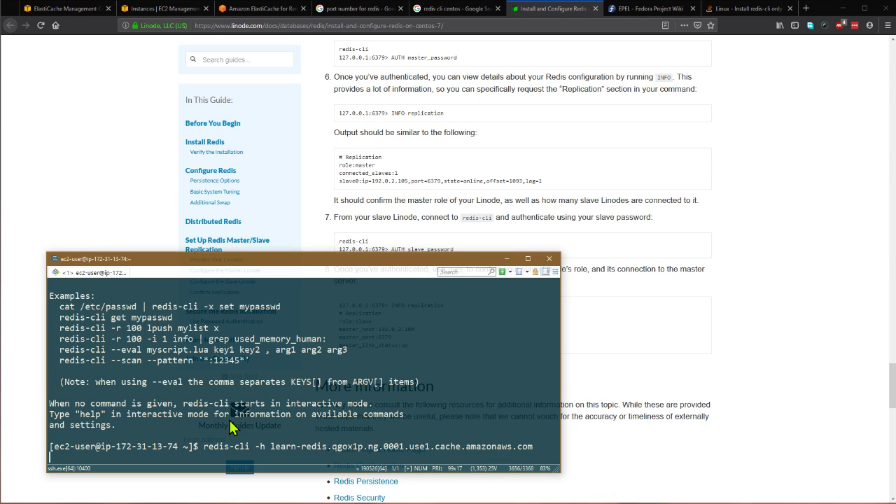
# Examine the inbound rules of the learn-redis security group in the EC2 console.
pyautogui.click(156, 8)
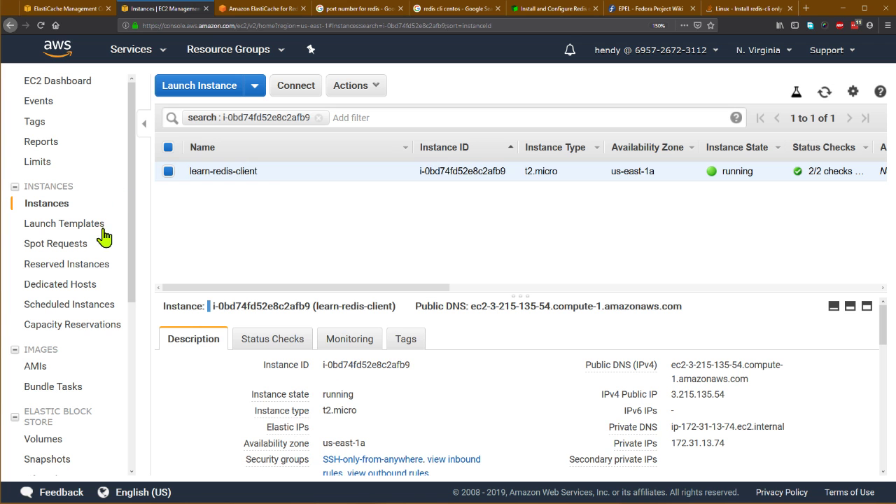
pyautogui.scroll(-5, 89, 336)
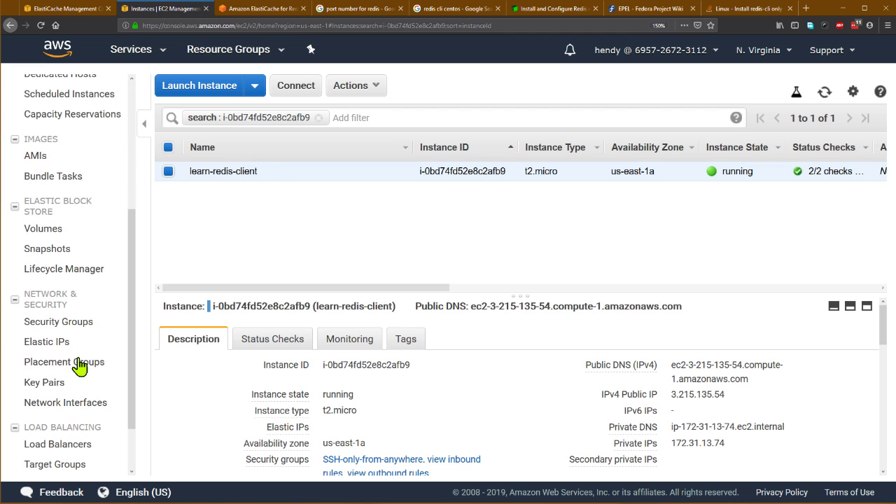
pyautogui.click(58, 321)
pyautogui.scroll(-3, 266, 242)
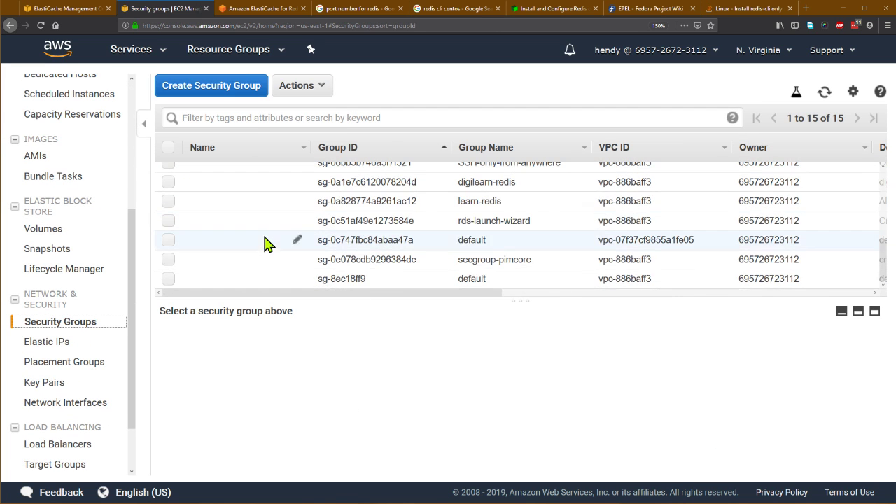
pyautogui.click(492, 203)
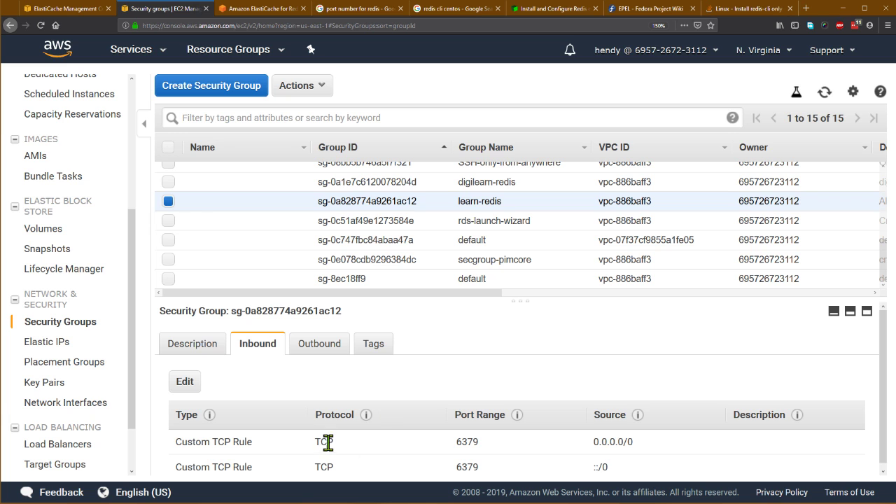
pyautogui.scroll(-1, 340, 441)
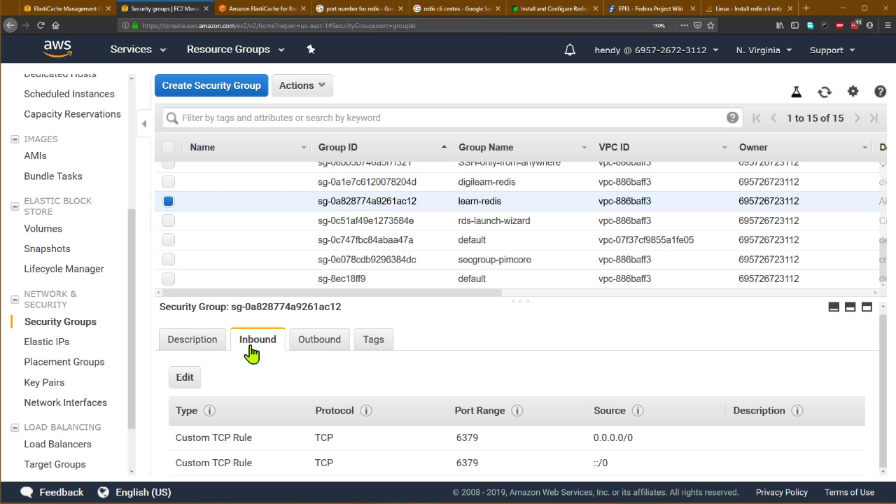
# Check the learn-redis cluster's security group in ElastiCache, add the learn-redis security group alongside default, and apply the modification.
pyautogui.click(39, 8)
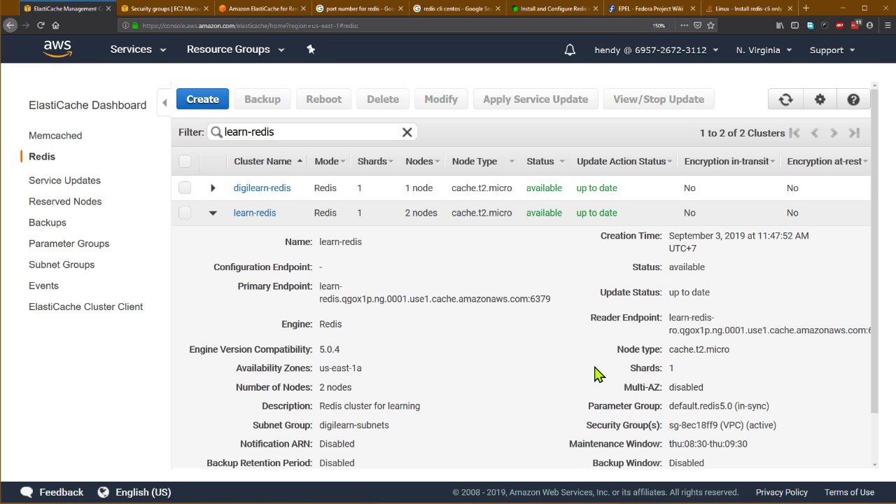
pyautogui.tripleClick(724, 427)
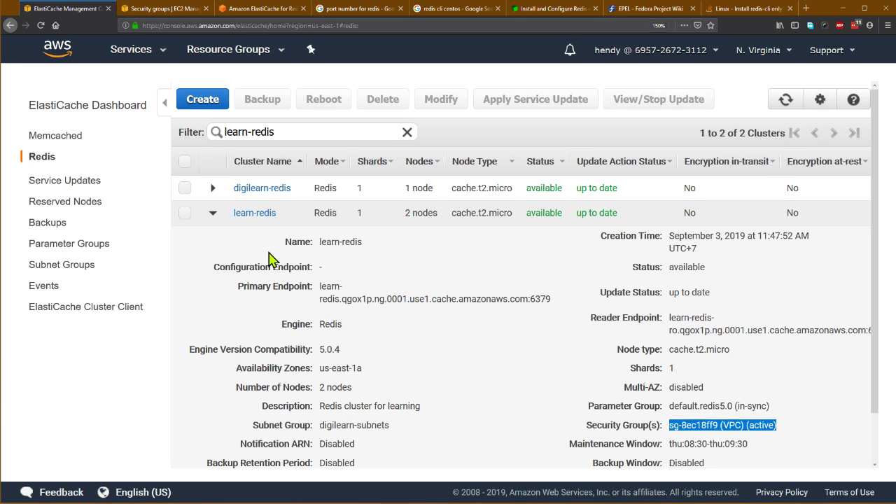
pyautogui.click(185, 214)
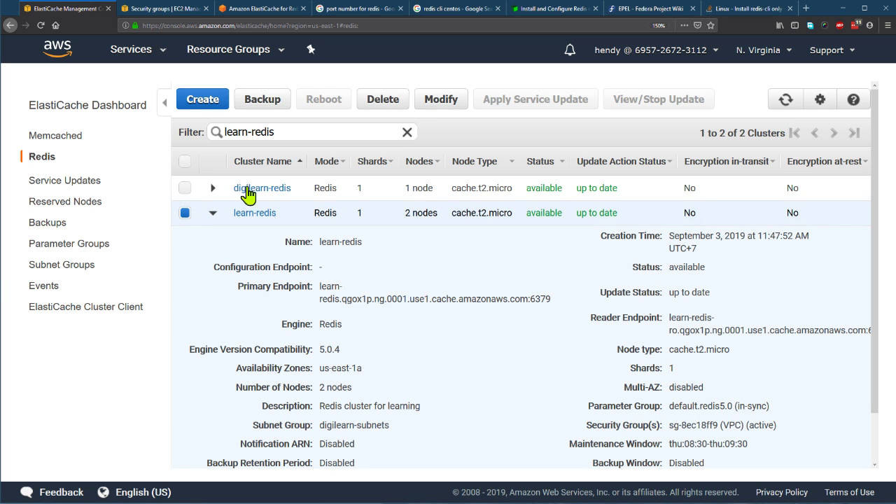
pyautogui.click(439, 101)
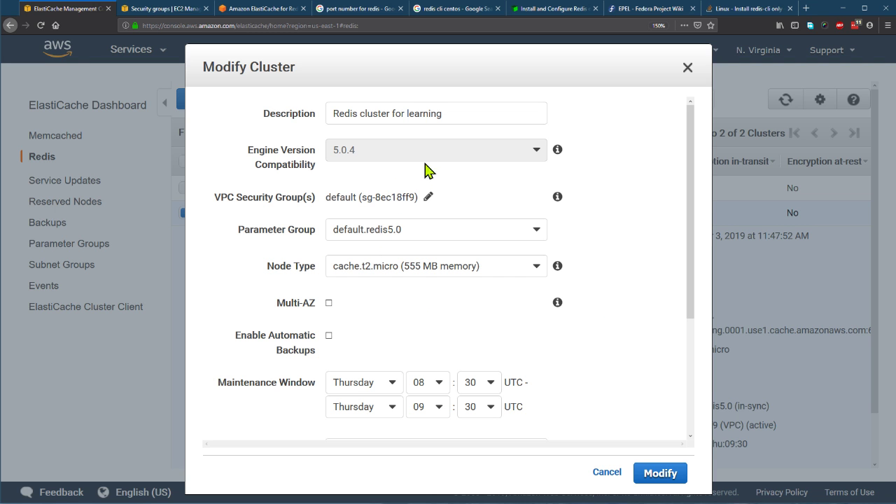
pyautogui.scroll(-3, 600, 350)
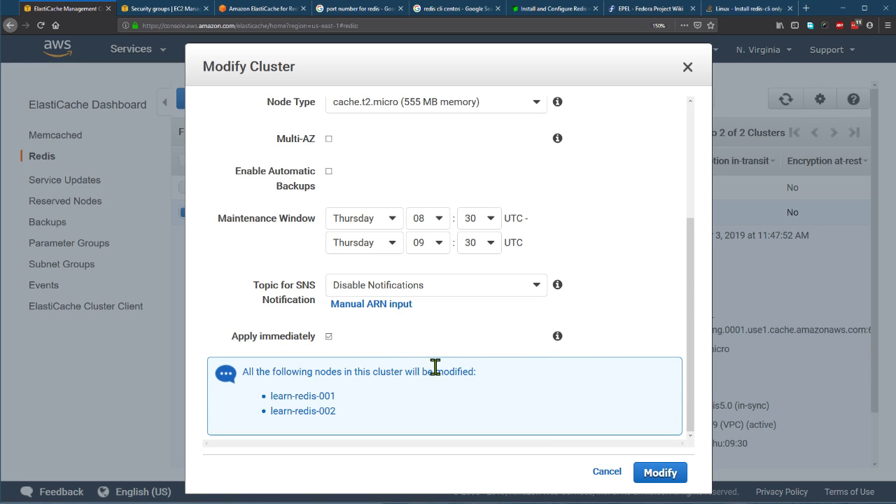
pyautogui.scroll(5, 490, 325)
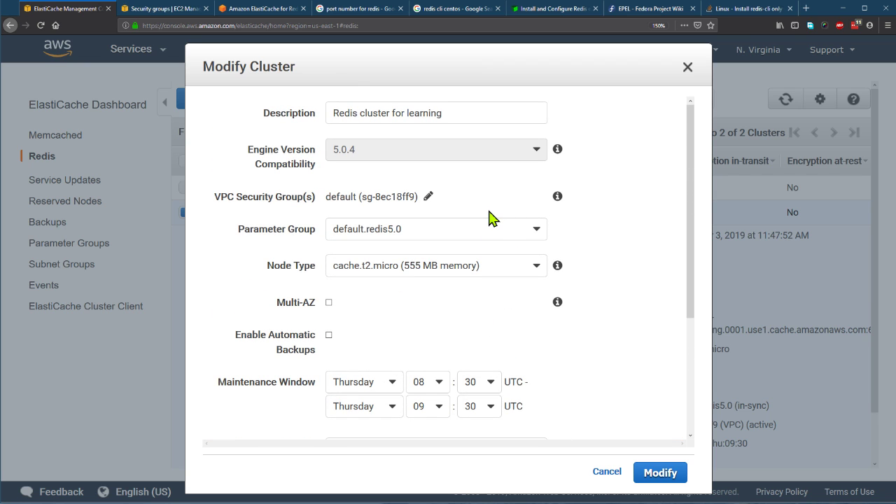
pyautogui.click(428, 196)
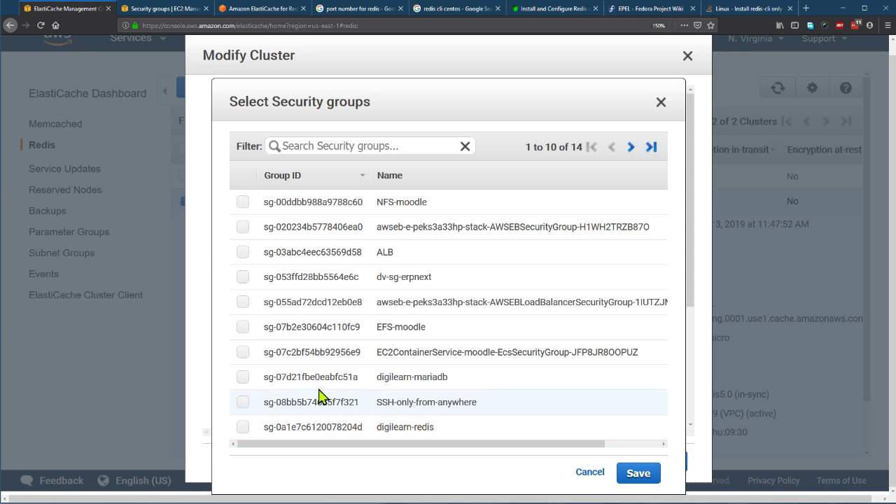
pyautogui.click(632, 147)
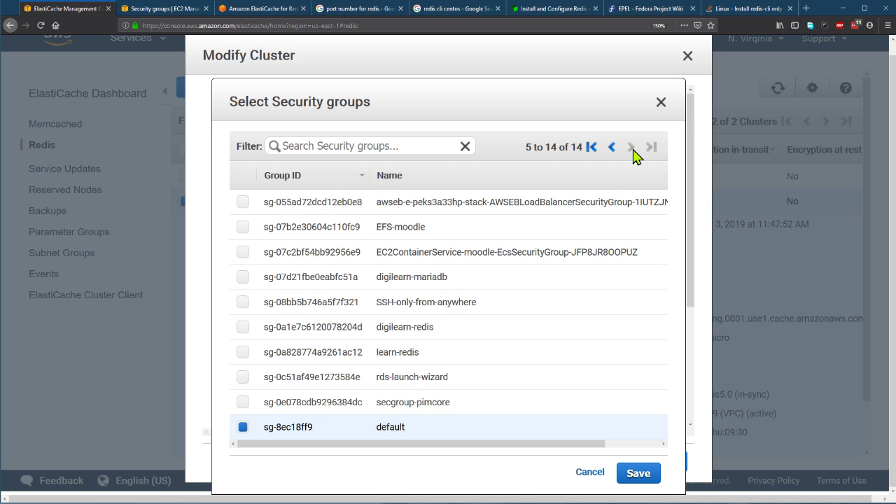
pyautogui.click(243, 353)
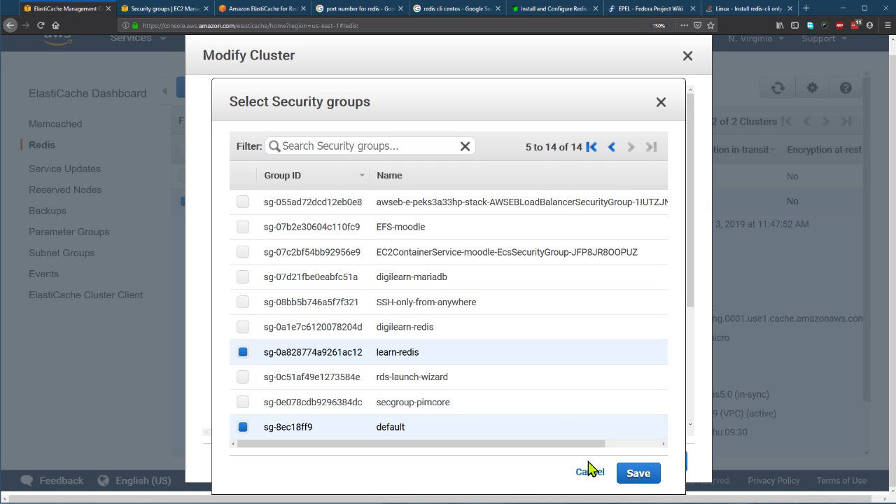
pyautogui.click(623, 474)
pyautogui.click(667, 465)
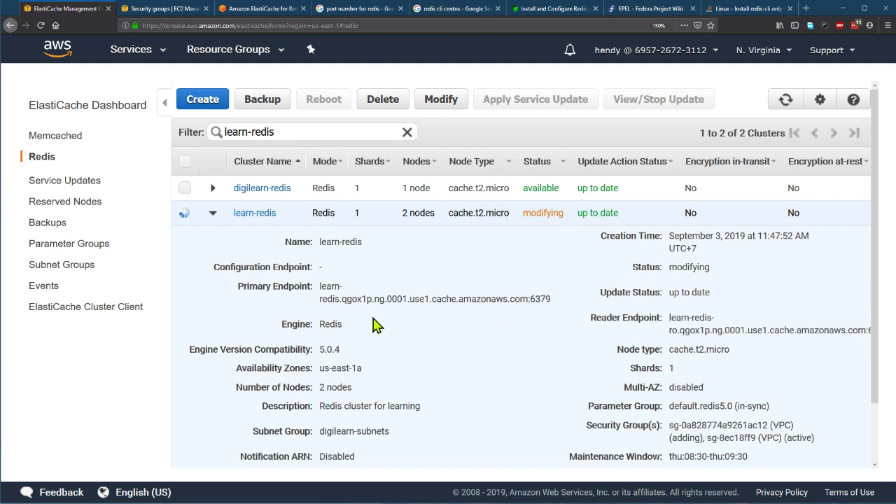
# Refresh the ElastiCache cluster list, abort the pending redis-cli command in the SSH terminal and rerun it against the learn-redis primary endpoint.
pyautogui.hotkey('alt', 'Tab')
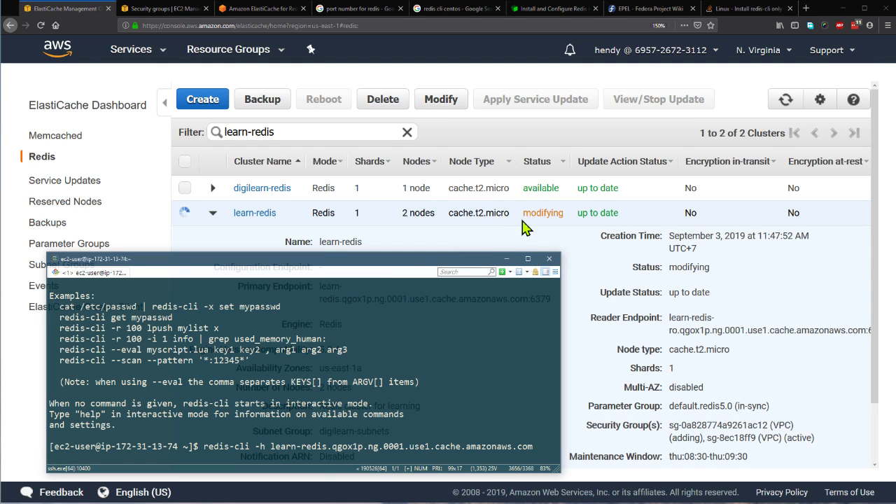
pyautogui.click(782, 106)
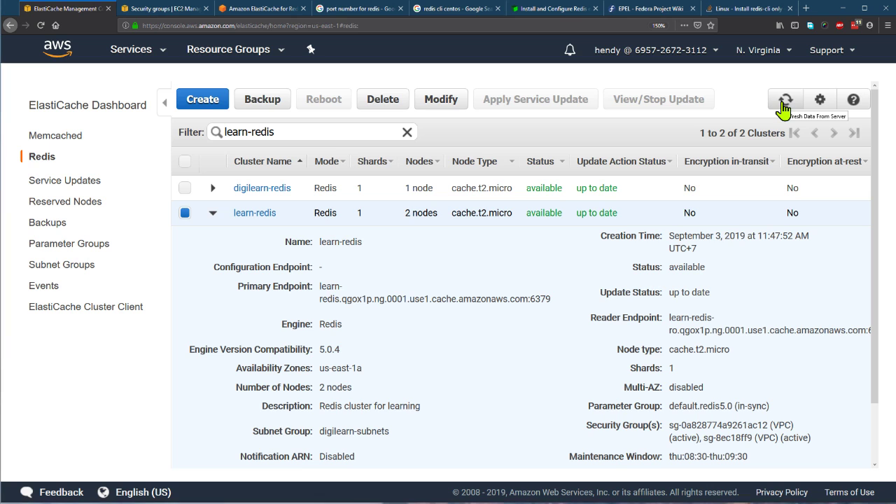
pyautogui.hotkey('alt', 'Tab')
pyautogui.hotkey('ctrl', 'c')
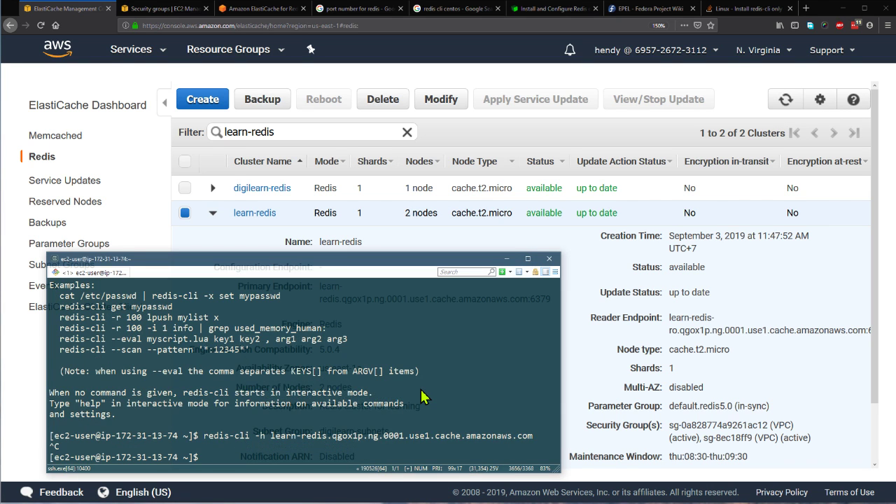
pyautogui.hotkey('ctrl', 'c')
pyautogui.press('Up')
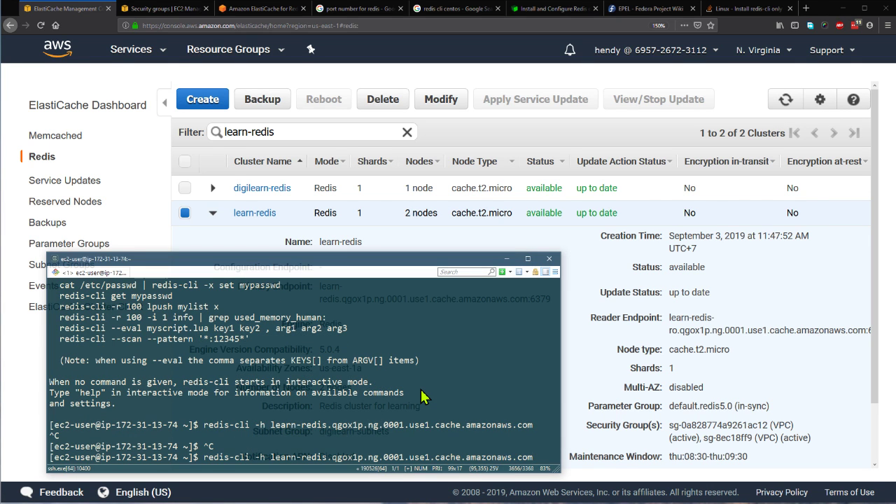
pyautogui.press('Return')
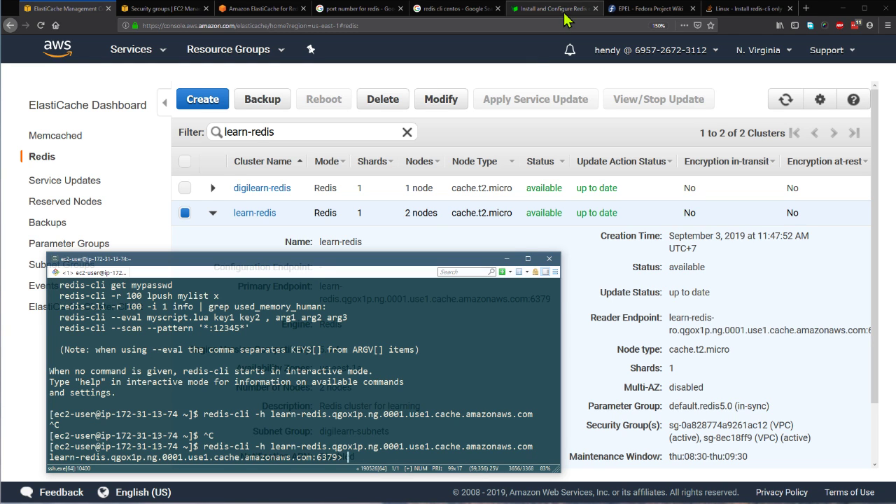
# Search Google for "redis commands cheat sheet" and open the Redis Cheatsheet gist on GitHub.
pyautogui.click(449, 12)
pyautogui.click(241, 62)
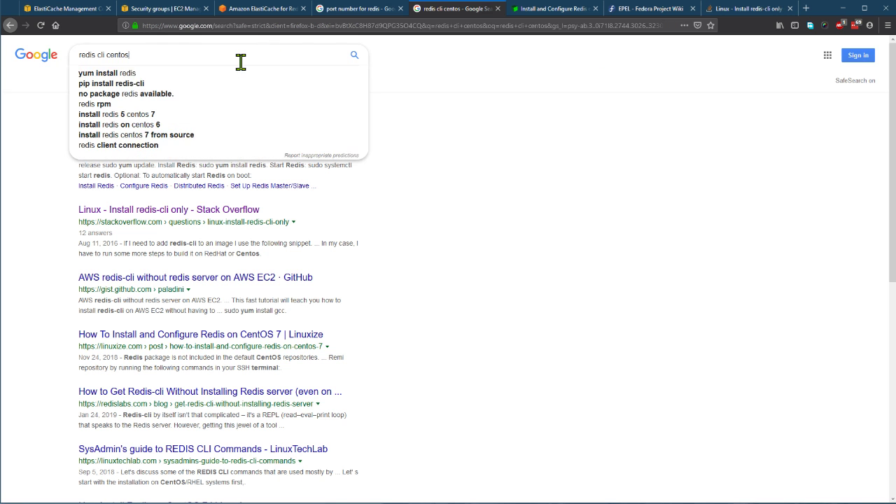
pyautogui.hotkey('ctrl', 'a')
pyautogui.write('redis comm')
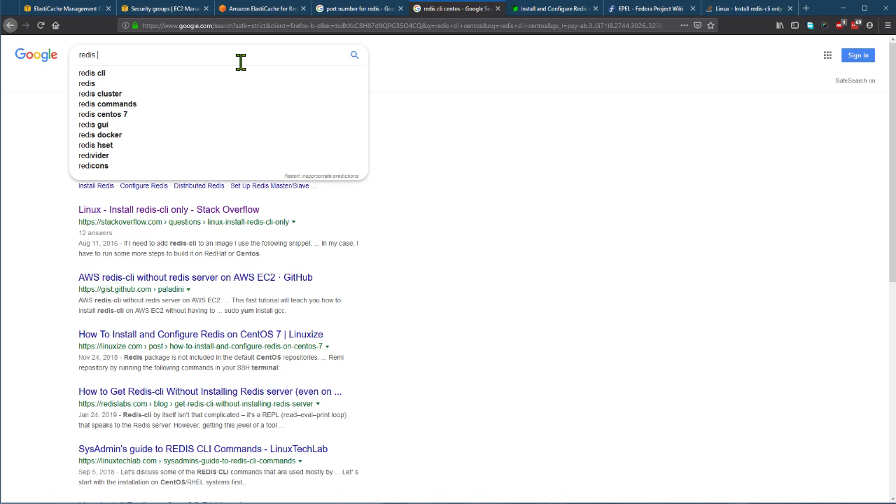
pyautogui.press('BackSpace')
pyautogui.press('BackSpace')
pyautogui.press('BackSpace')
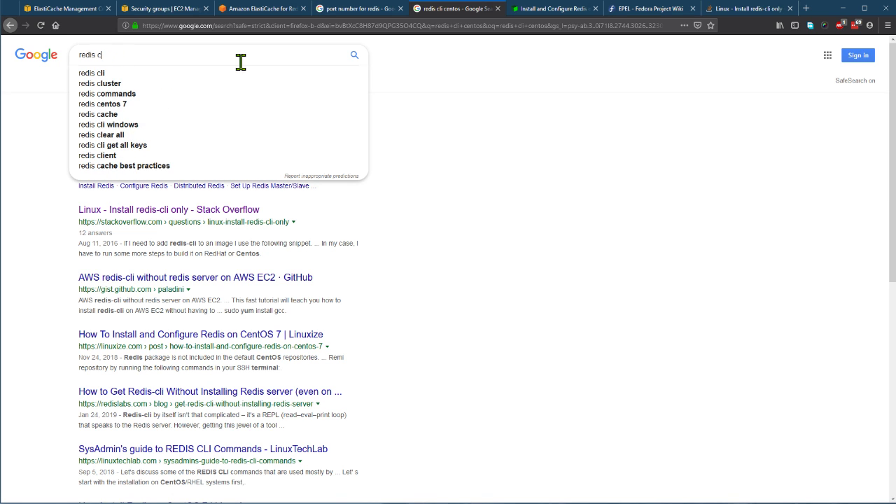
pyautogui.press('BackSpace')
pyautogui.write('commands')
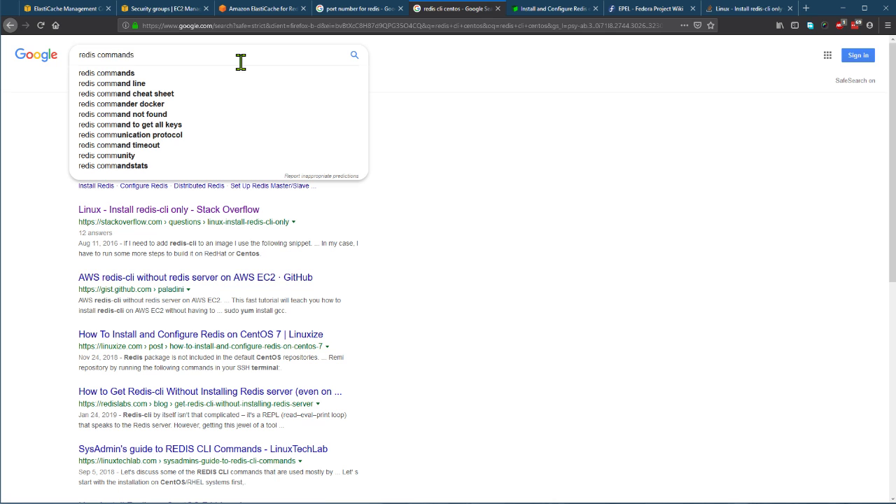
pyautogui.write(' cheat sheet')
pyautogui.press('Return')
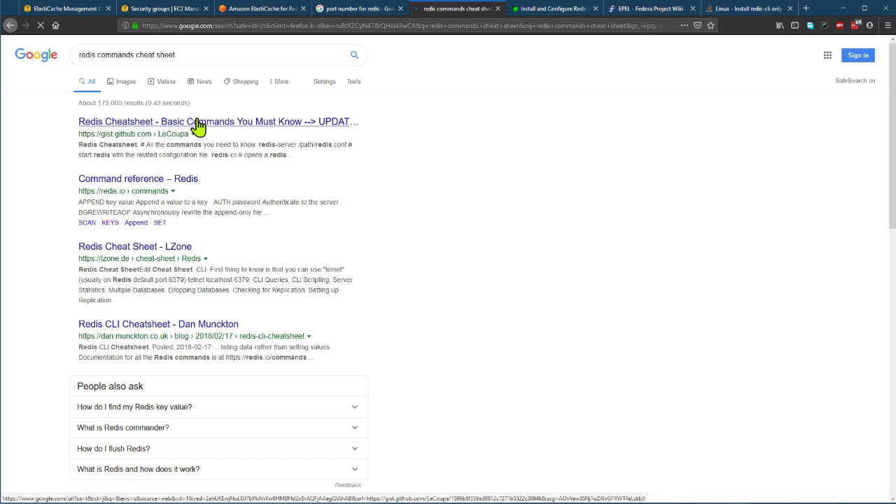
pyautogui.press('alt')
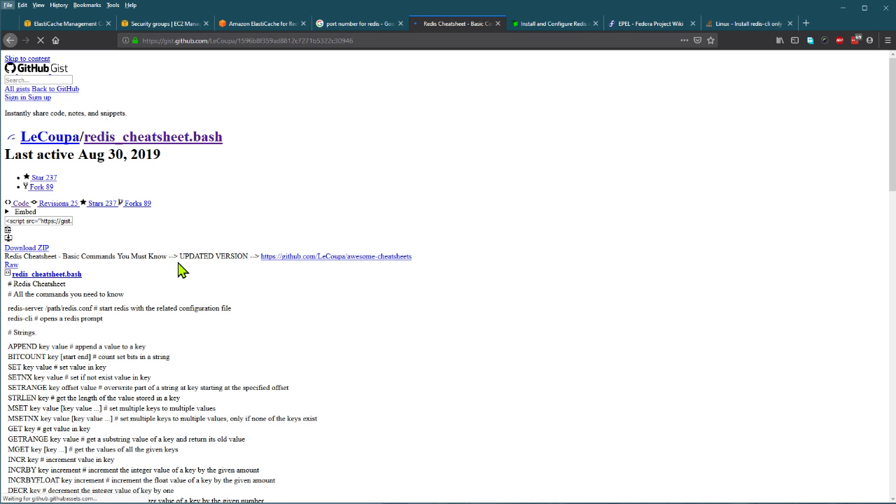
# Switch to the SSH terminal, widen and place it below the cheat sheet's first string commands, and get a clean redis-cli prompt.
pyautogui.hotkey('alt', 'Tab')
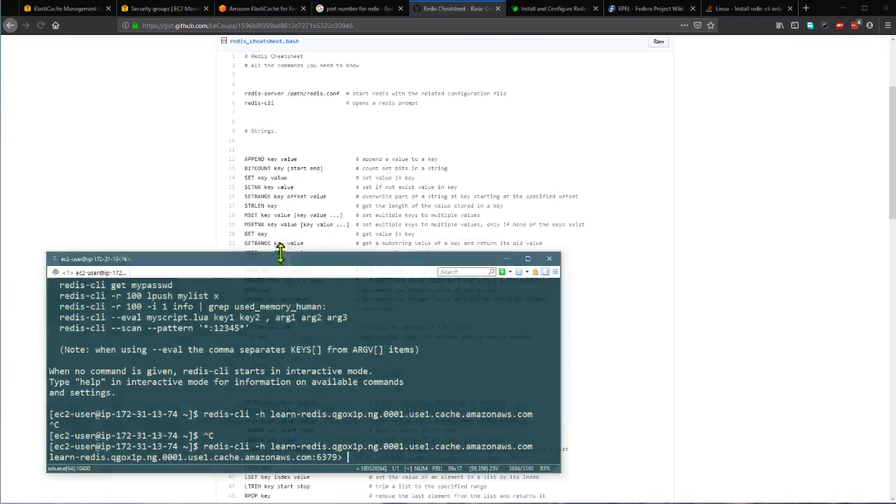
pyautogui.moveTo(227, 269); pyautogui.dragTo(607, 157)
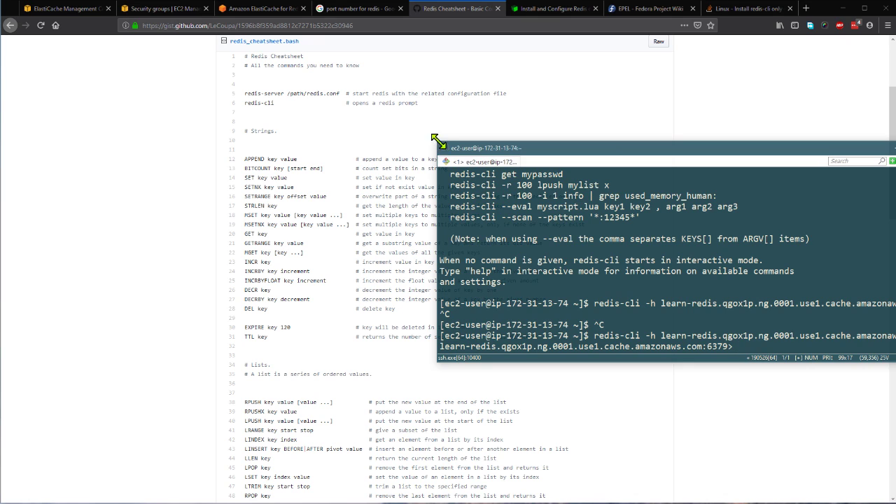
pyautogui.moveTo(436, 143); pyautogui.dragTo(604, 83)
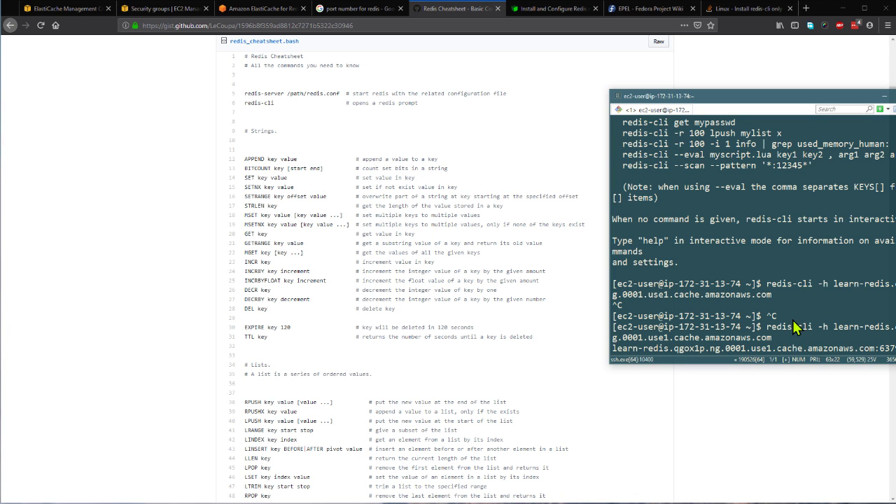
pyautogui.write('set')
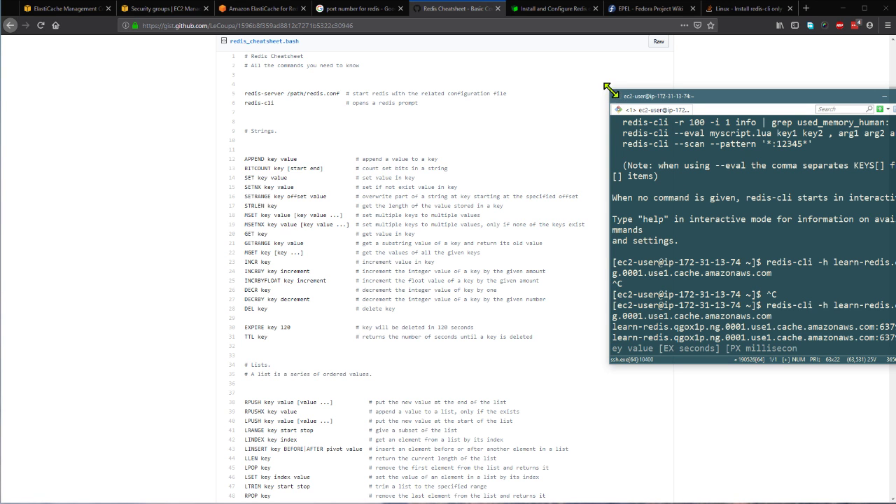
pyautogui.moveTo(611, 90); pyautogui.dragTo(233, 144)
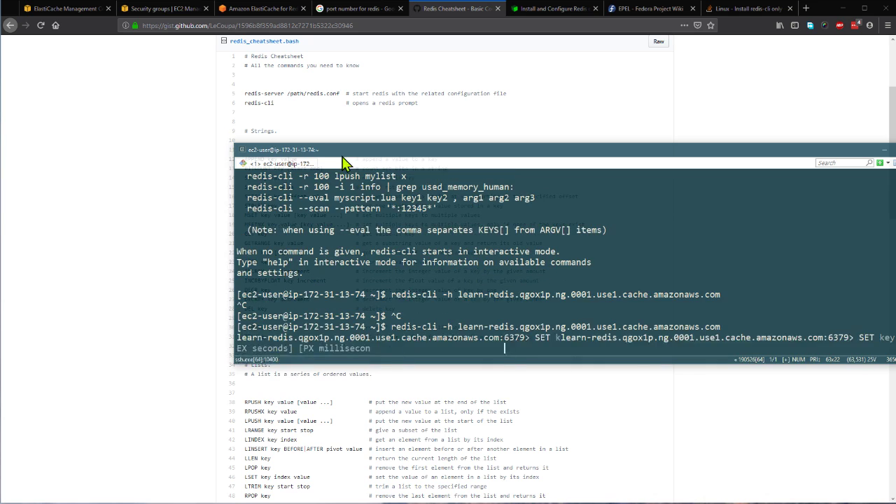
pyautogui.moveTo(343, 161); pyautogui.dragTo(189, 280)
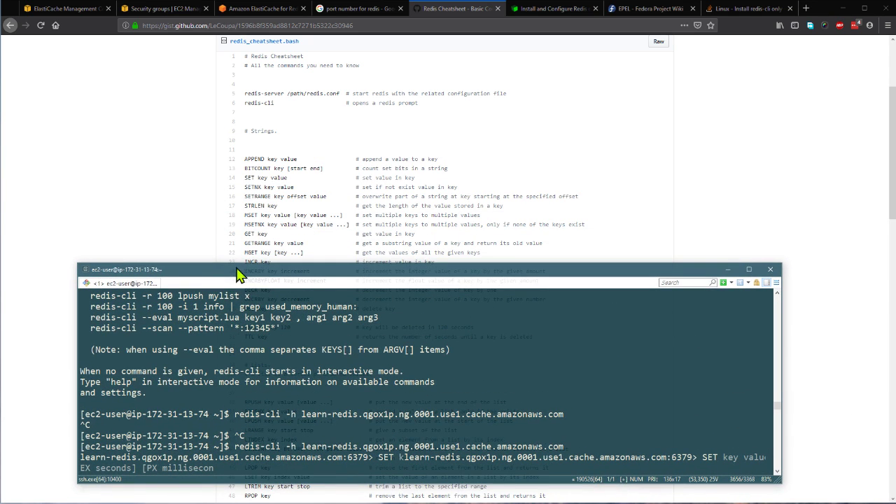
pyautogui.hotkey('ctrl', 'u')
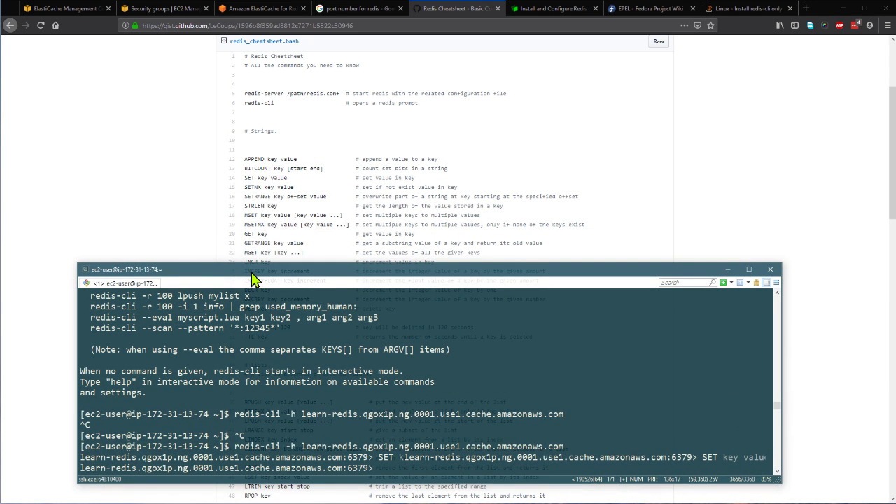
pyautogui.press('Return')
pyautogui.press('Return')
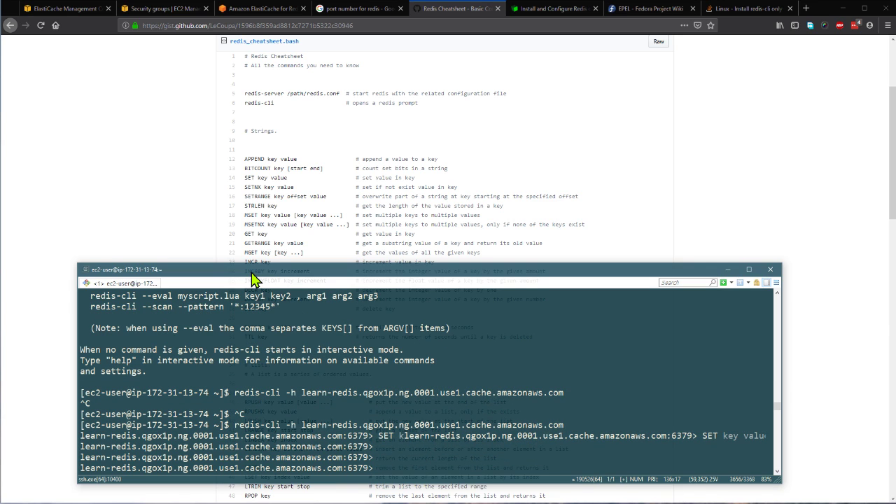
# Set the Redis key test_hello to Nice and read the key back with GET.
pyautogui.write('SET')
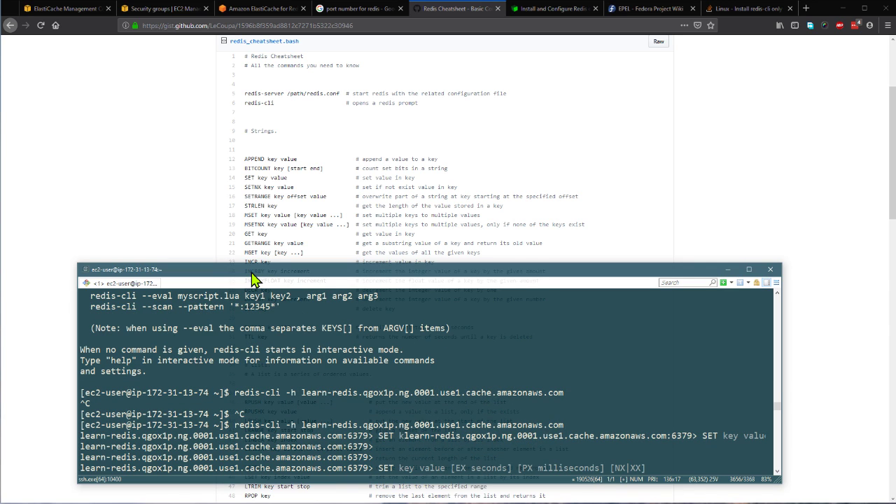
pyautogui.write(' test_hello')
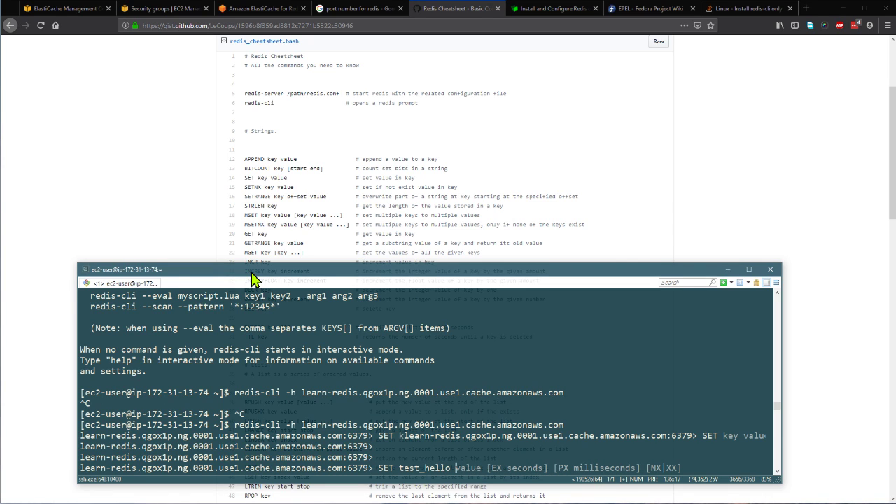
pyautogui.write('Nice')
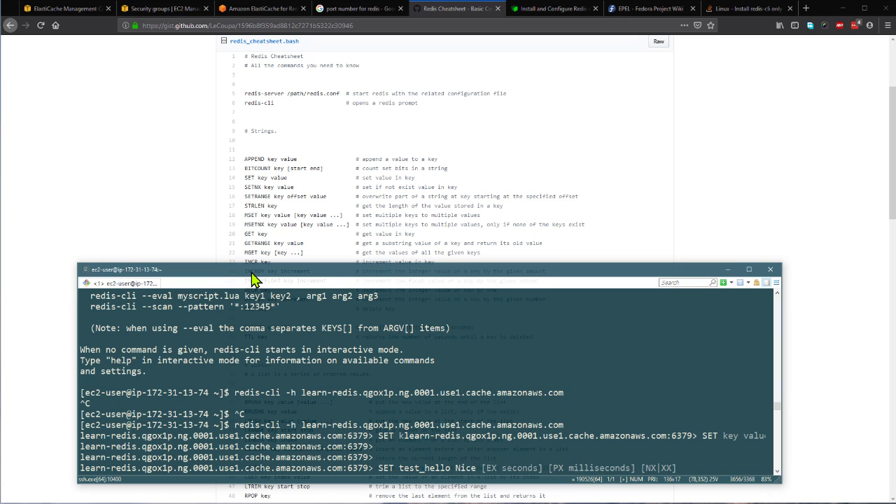
pyautogui.press('Return')
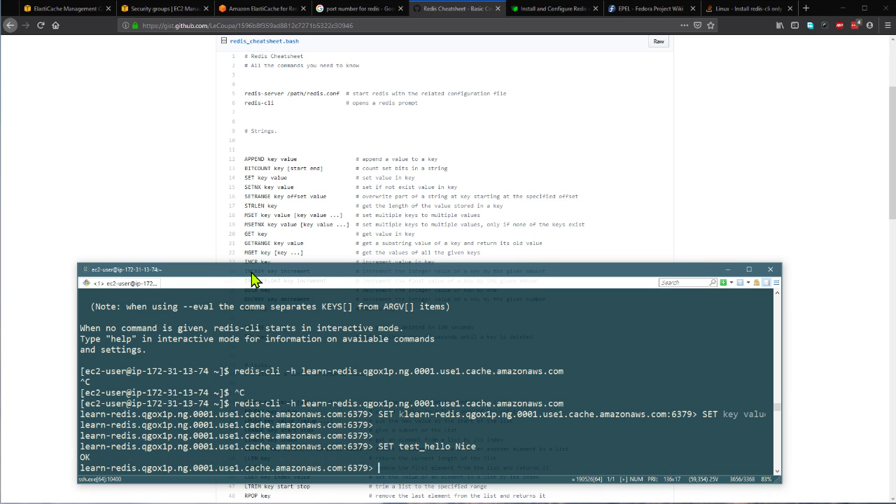
pyautogui.write('GET test-')
pyautogui.write('hello')
pyautogui.press('Return')
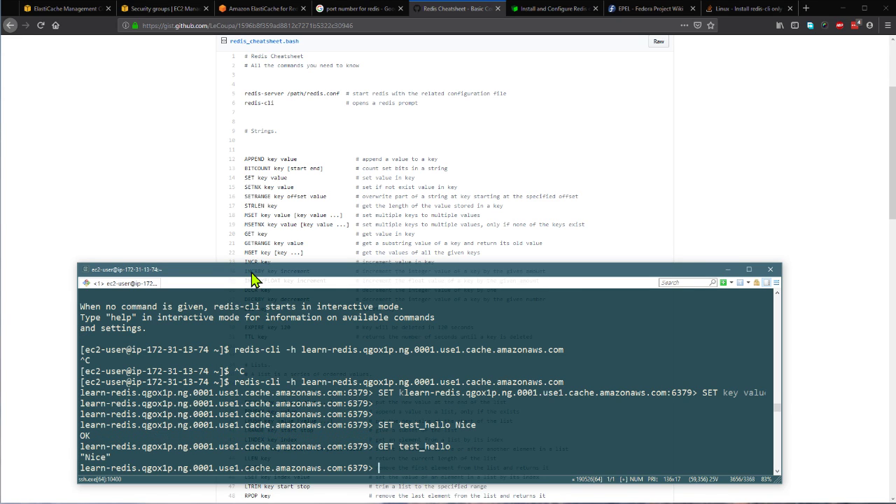
# Append "You are cool" to the test_hello key and read the key back with GET.
pyautogui.write('APPEND test_hello ')
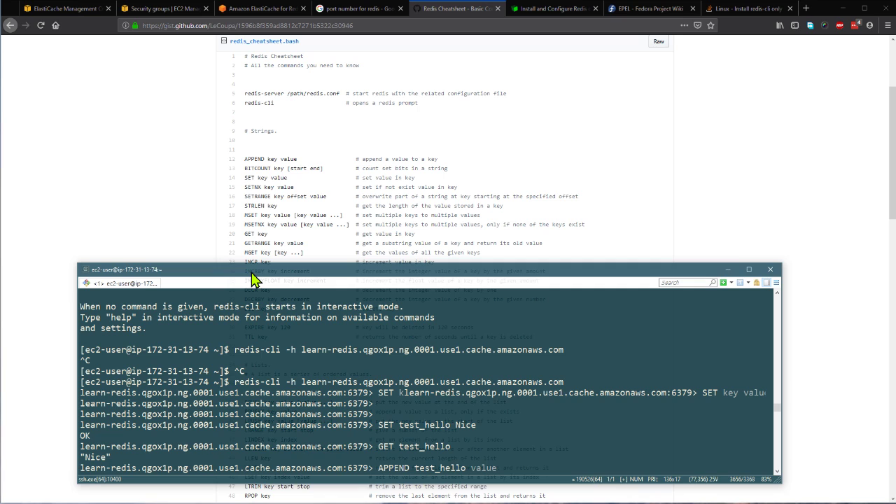
pyautogui.write('"You ar')
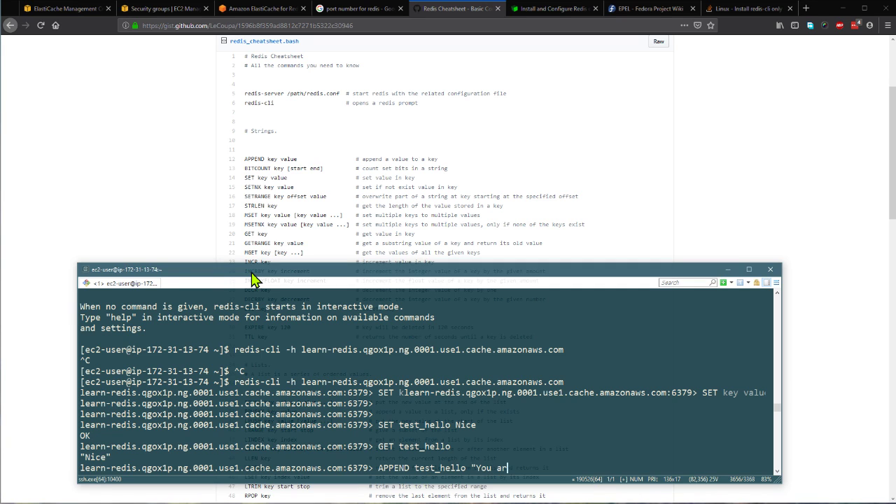
pyautogui.write('e cool"')
pyautogui.press('Return')
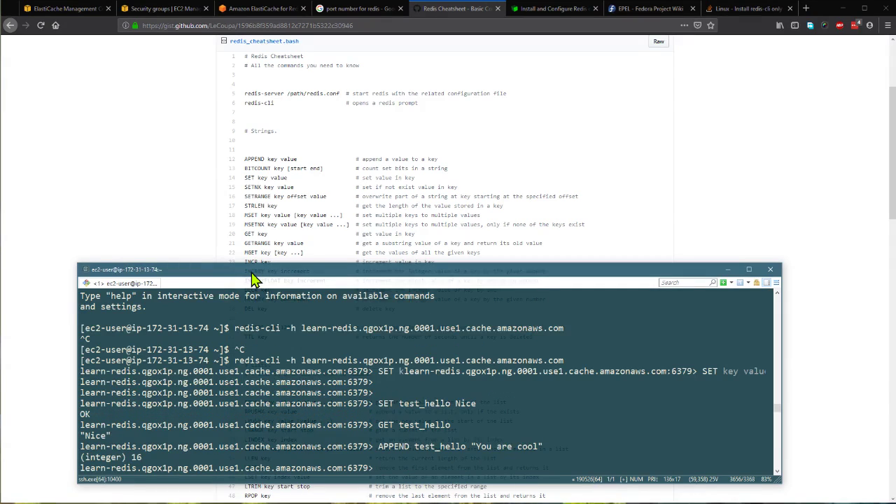
pyautogui.write('GET test_hello')
pyautogui.press('Return')
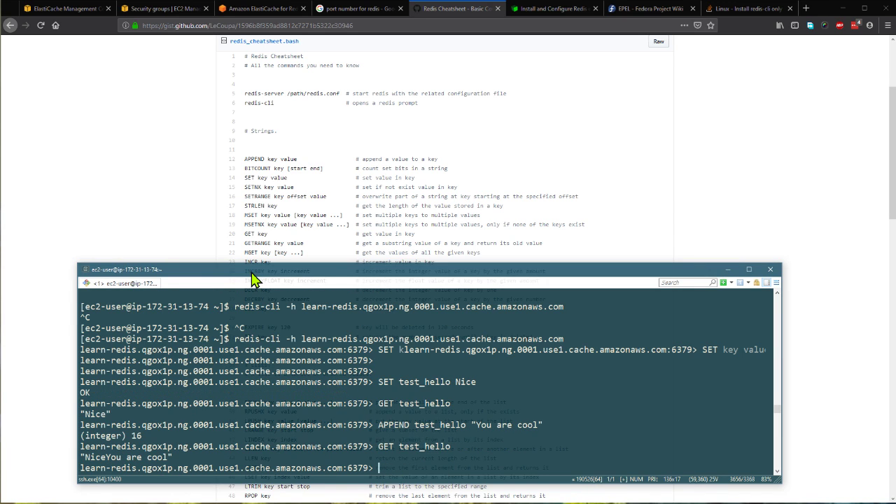
pyautogui.moveTo(254, 278)
pyautogui.mouseDown()
pyautogui.moveTo(374, 236)
pyautogui.moveTo(456, 136)
pyautogui.moveTo(424, 136)
pyautogui.moveTo(276, 257)
pyautogui.moveTo(255, 295)
pyautogui.mouseUp()
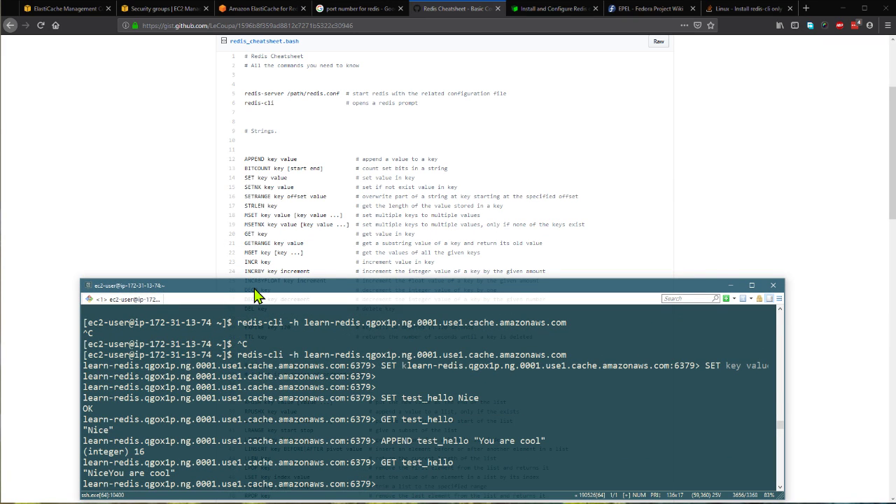
# Exit redis-cli, log out of the EC2 instance and reconnect over SSH with the digilearn.pem key.
pyautogui.hotkey('ctrl', 'c')
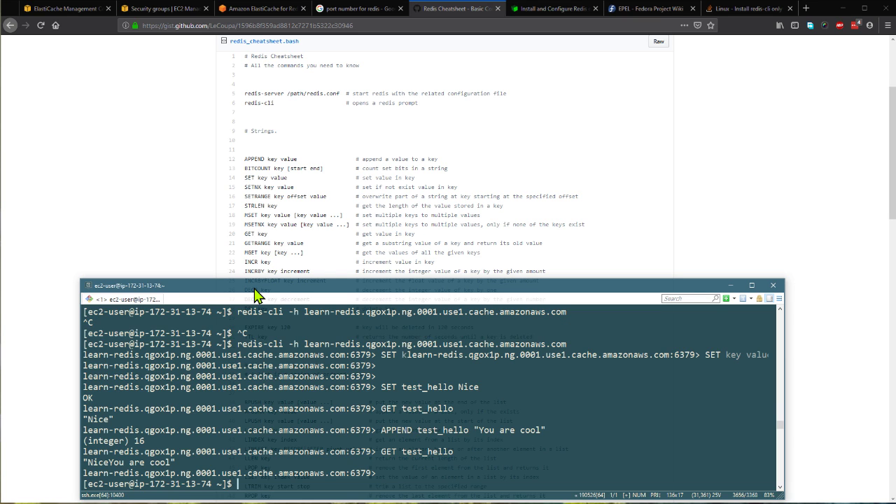
pyautogui.hotkey('ctrl', 'd')
pyautogui.press('Up')
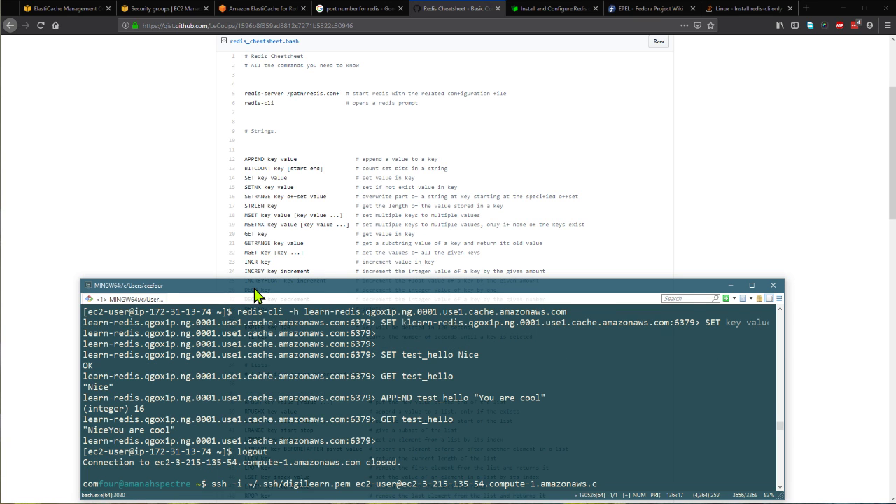
pyautogui.press('Return')
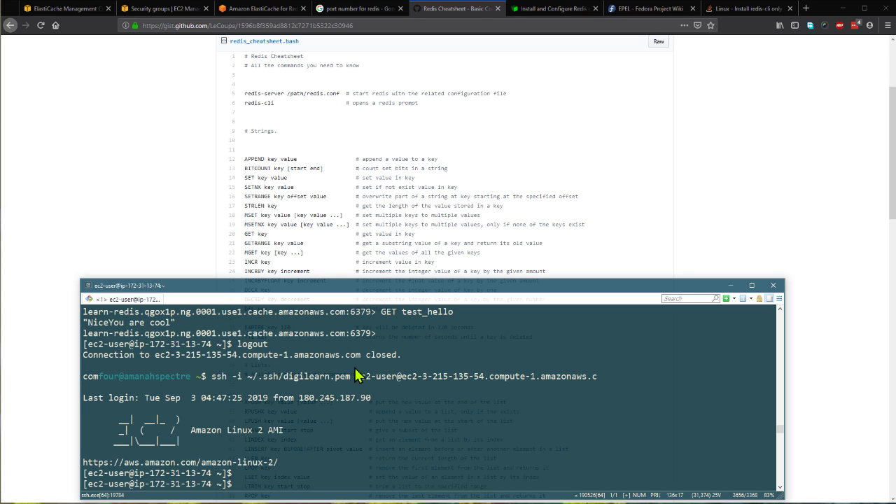
# Copy the learn-redis primary endpoint without its port from ElastiCache and try to run redis-cli followed directly by that endpoint.
pyautogui.write('redis- cli')
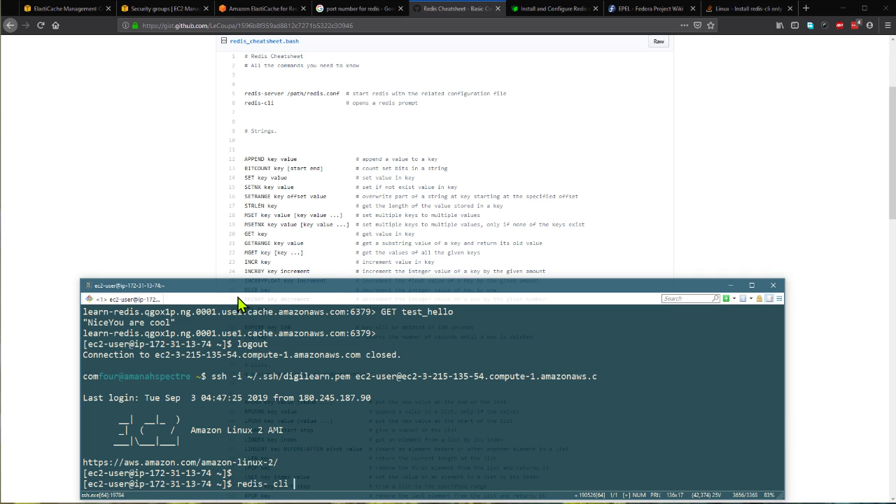
pyautogui.press('BackSpace')
pyautogui.press('BackSpace')
pyautogui.press('BackSpace')
pyautogui.press('BackSpace')
pyautogui.press('BackSpace')
pyautogui.write('cli')
pyautogui.click(40, 10)
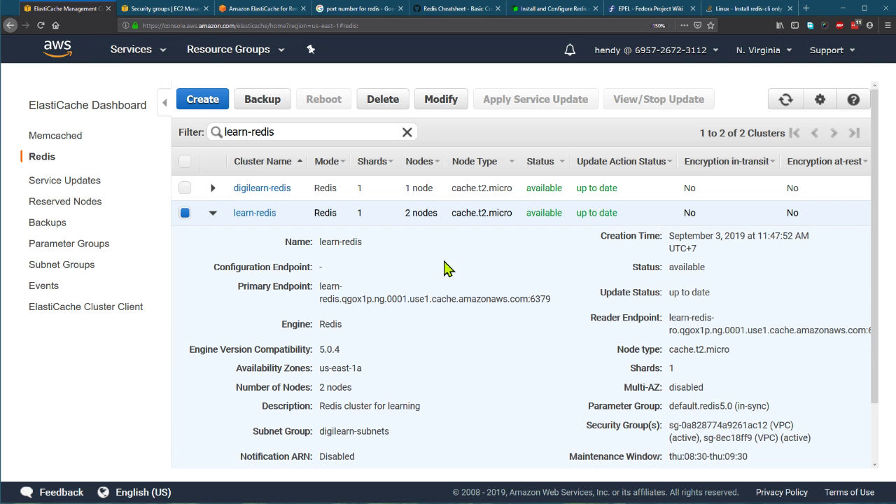
pyautogui.moveTo(528, 299); pyautogui.dragTo(324, 284)
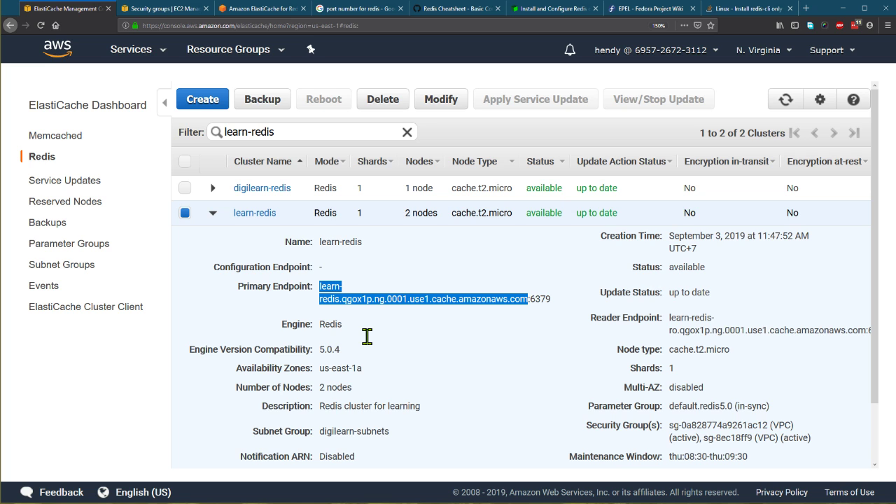
pyautogui.hotkey('ctrl', 'c')
pyautogui.hotkey('alt', 'Tab')
pyautogui.hotkey('ctrl', 'v')
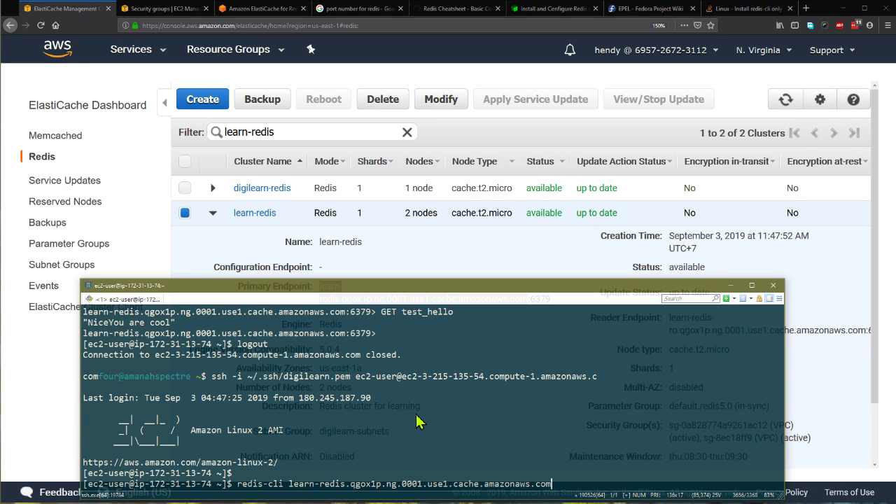
pyautogui.press('Return')
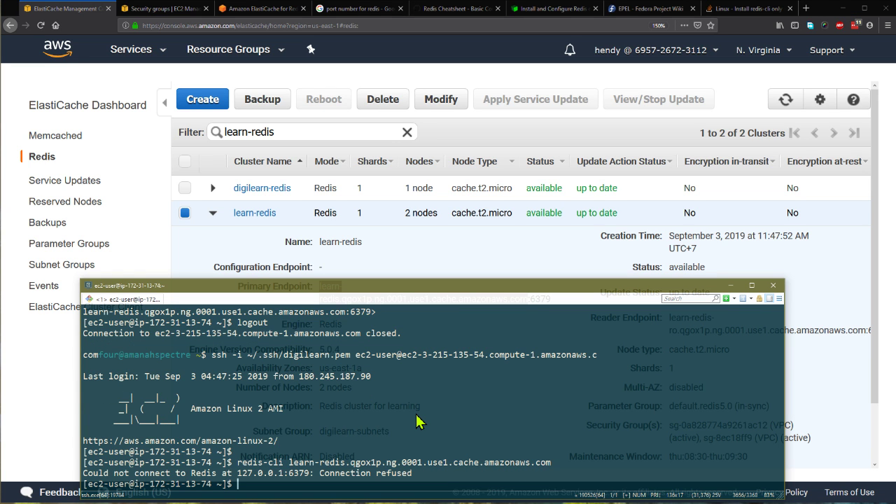
# Rerun the last redis-cli command with the -h option inserted before the learn-redis endpoint.
pyautogui.press('Up')
pyautogui.press('Home')
pyautogui.press('Right')
pyautogui.press('Right')
pyautogui.press('Right')
pyautogui.press('Right')
pyautogui.press('Right')
pyautogui.press('Right')
pyautogui.press('Right')
pyautogui.press('Right')
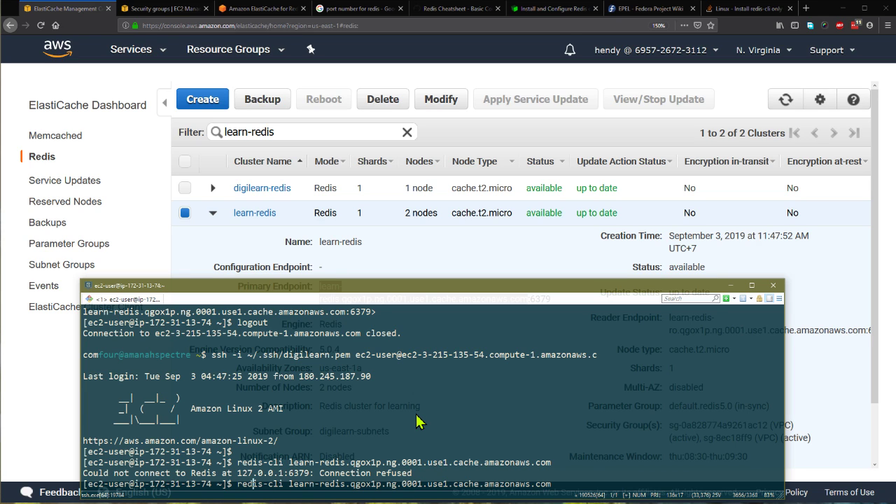
pyautogui.press('Right')
pyautogui.write('-h')
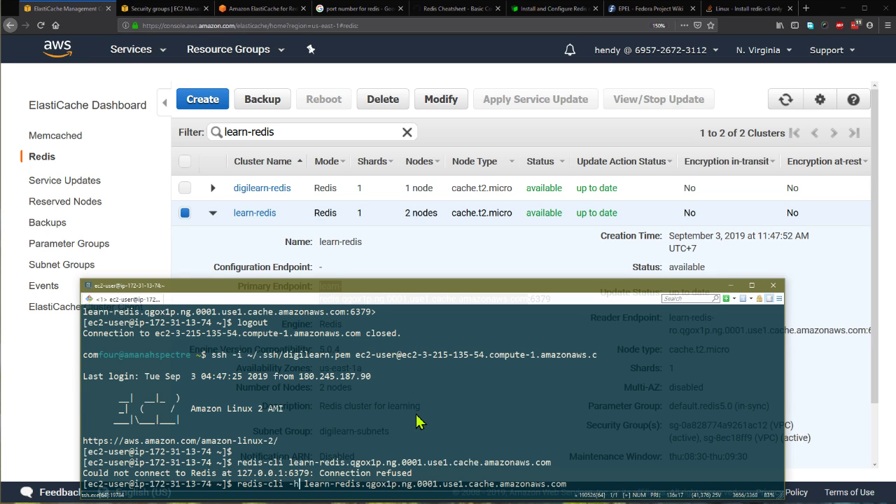
pyautogui.press('Return')
# Read the value of the test_hello key with GET in the reconnected redis-cli session.
pyautogui.write('GET tes')
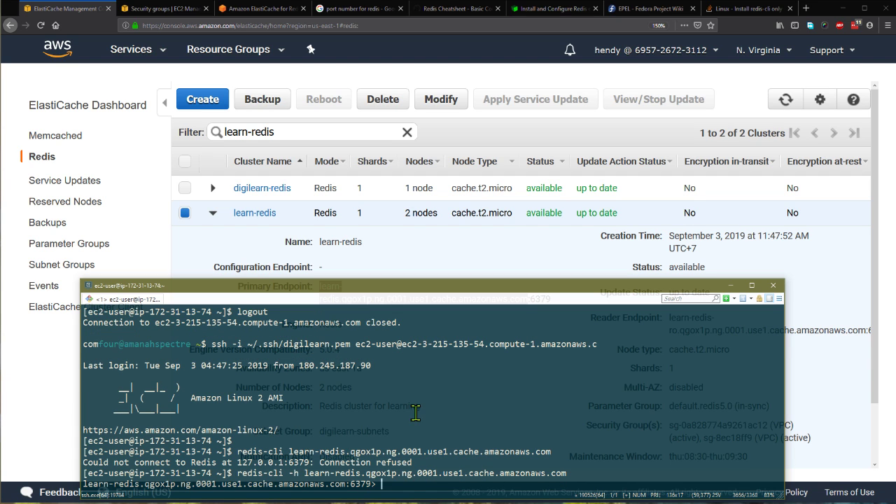
pyautogui.write('t_hello')
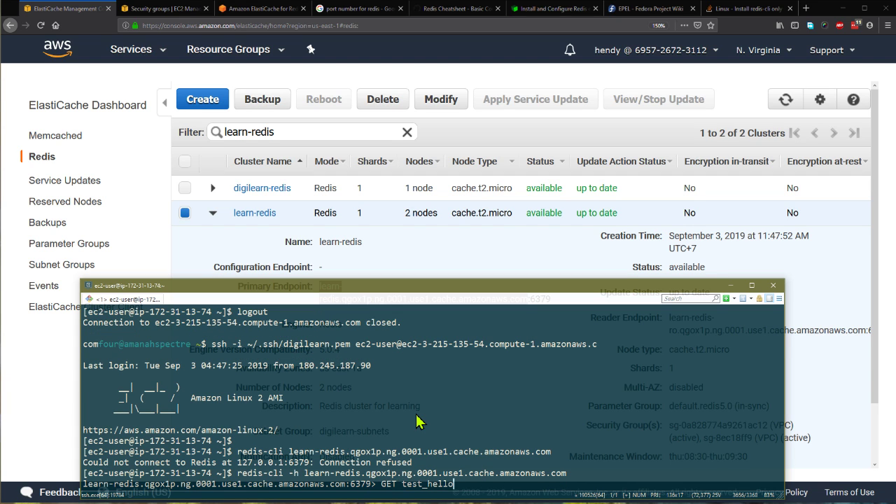
pyautogui.press('Return')
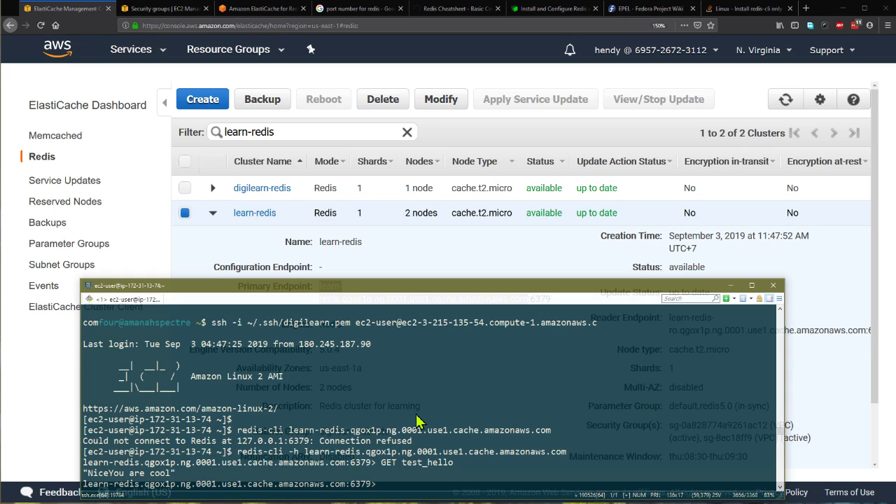
# Try the KEYS command without a pattern, and list the keys matching test_*.
pyautogui.write('KEYS')
pyautogui.press('Return')
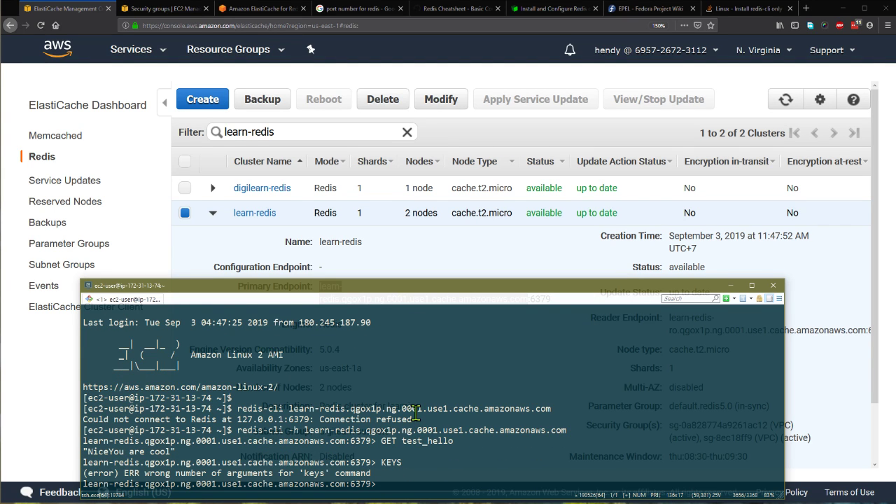
pyautogui.write('KEYS test_*')
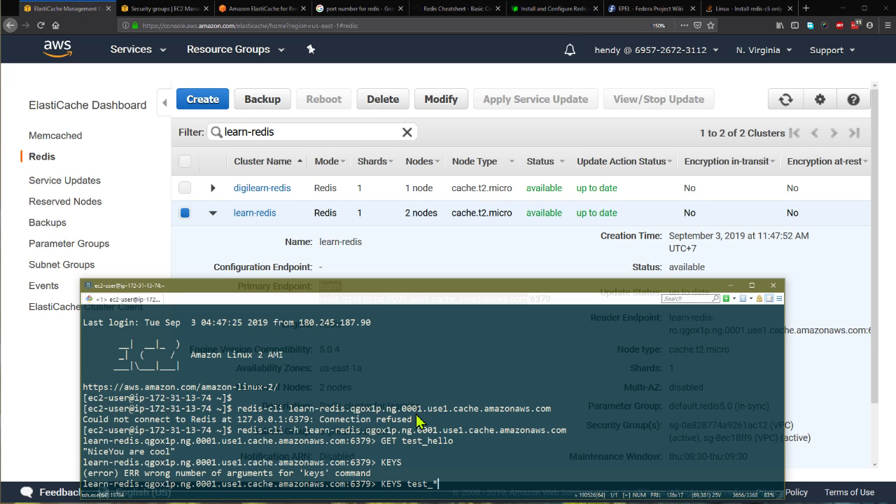
pyautogui.press('Return')
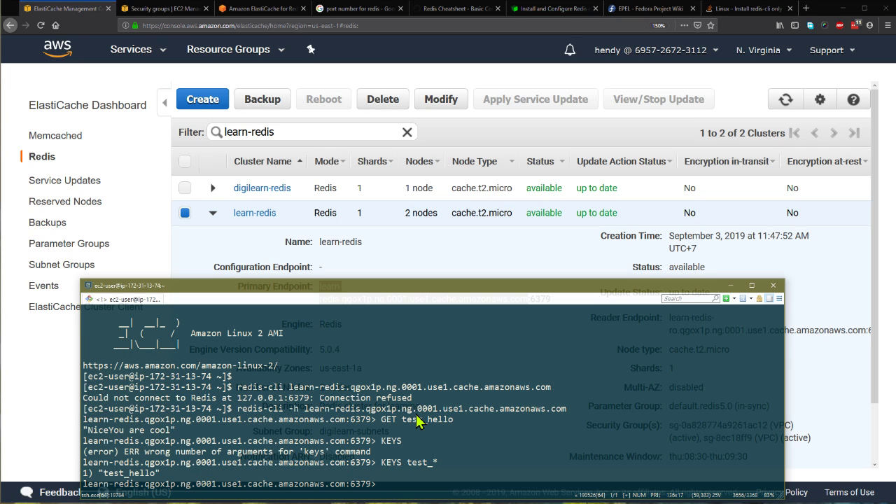
# Set the test_world key to "I am good" and list the keys matching test_* again.
pyautogui.write('SET')
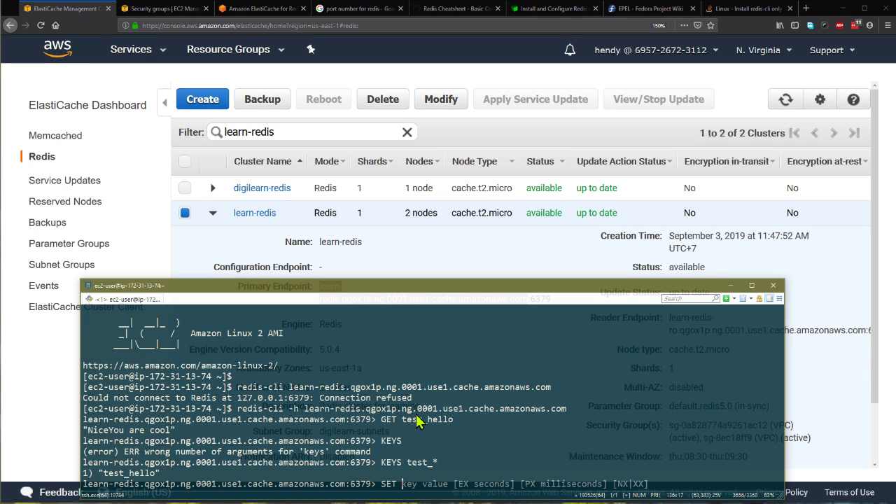
pyautogui.write(' test')
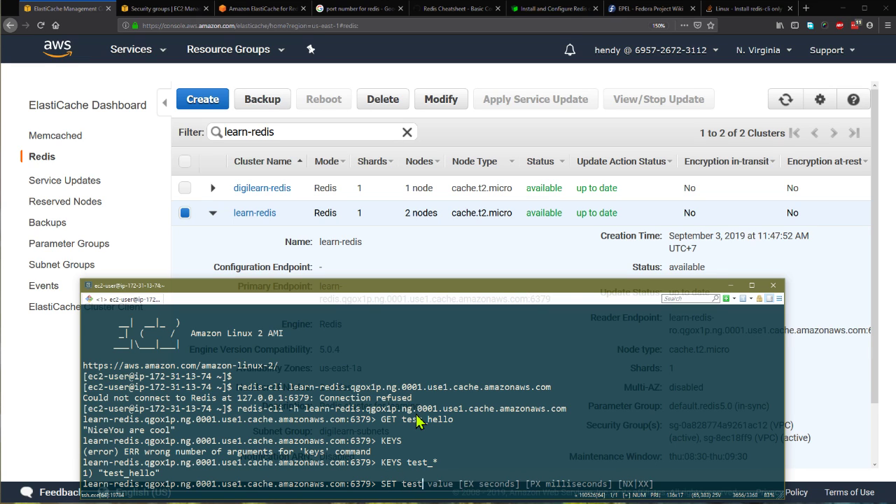
pyautogui.write('_world')
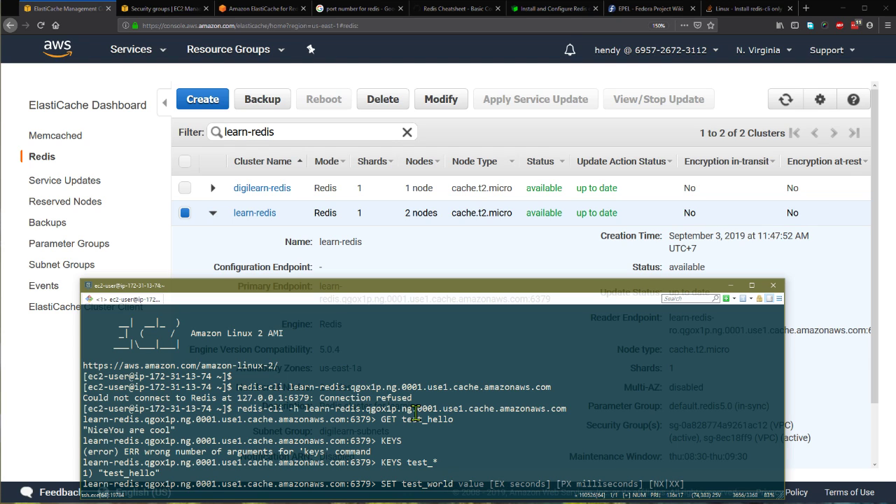
pyautogui.write(' "I am ')
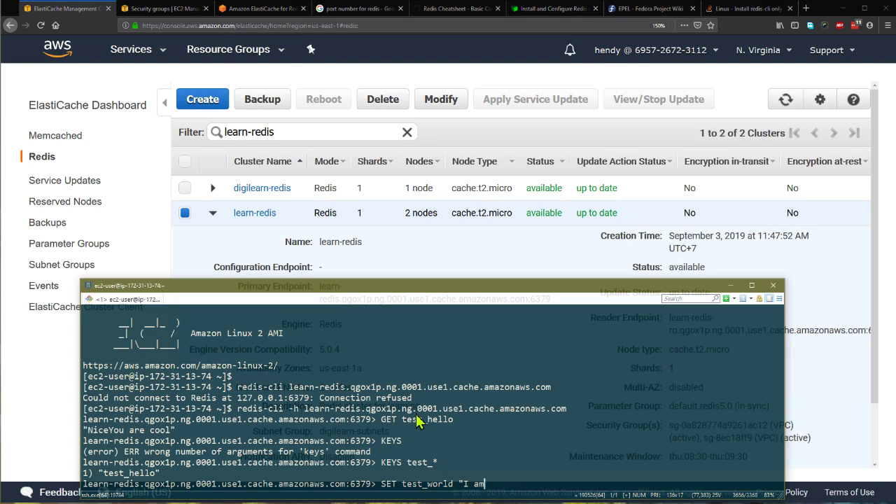
pyautogui.write('good"')
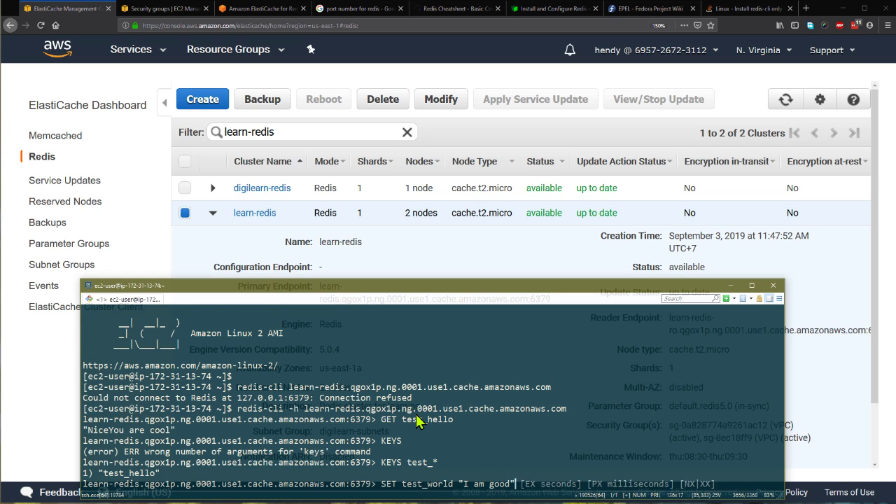
pyautogui.press('Return')
pyautogui.write('KEYS ')
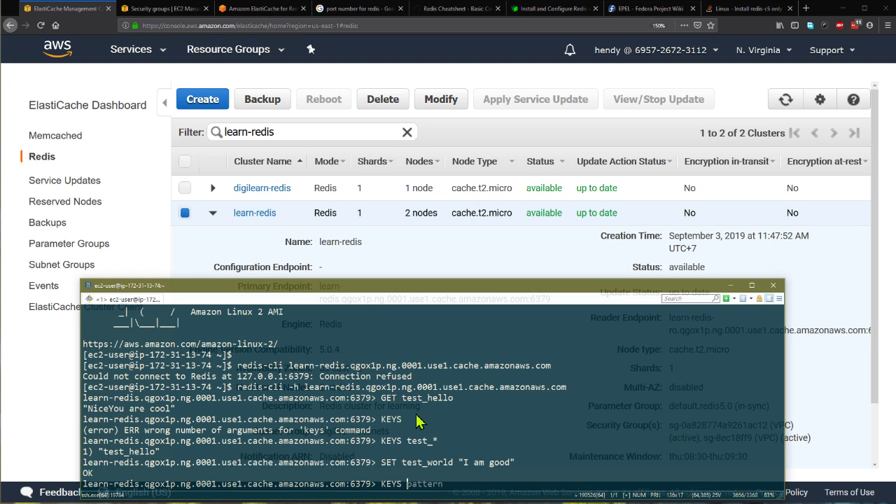
pyautogui.write('test_*')
pyautogui.press('Return')
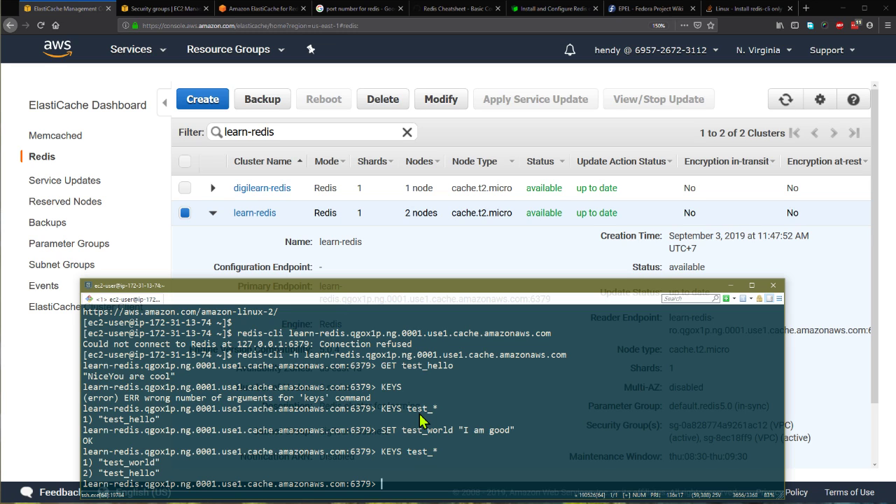
# Switch to the ElastiCache console and examine the security groups in the learn-redis cluster details.
pyautogui.click(812, 373)
pyautogui.scroll(-2, 756, 383)
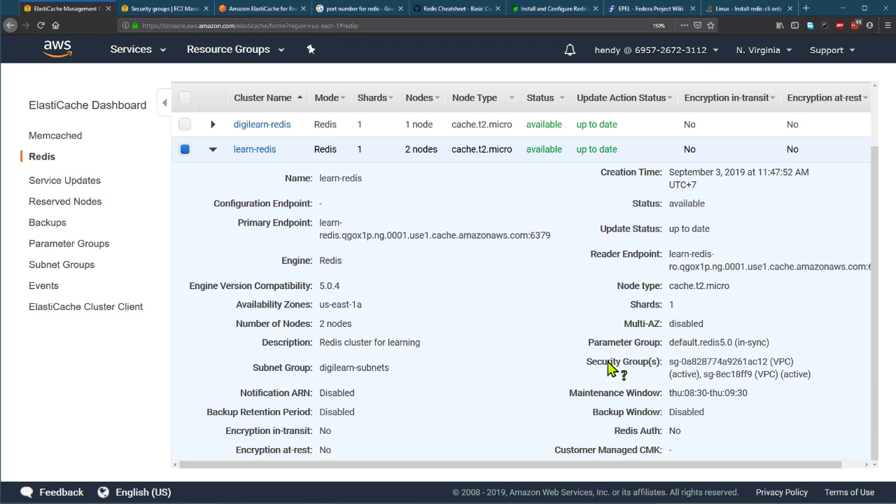
pyautogui.moveTo(574, 362); pyautogui.dragTo(816, 379)
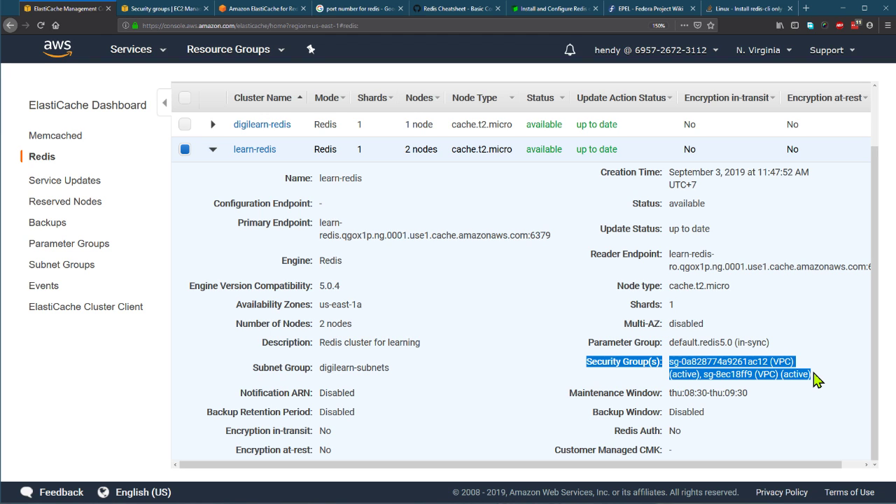
# Delete the replica node learn-redis-002 from the learn-redis cluster with Create final backup set to No.
pyautogui.scroll(2, 421, 213)
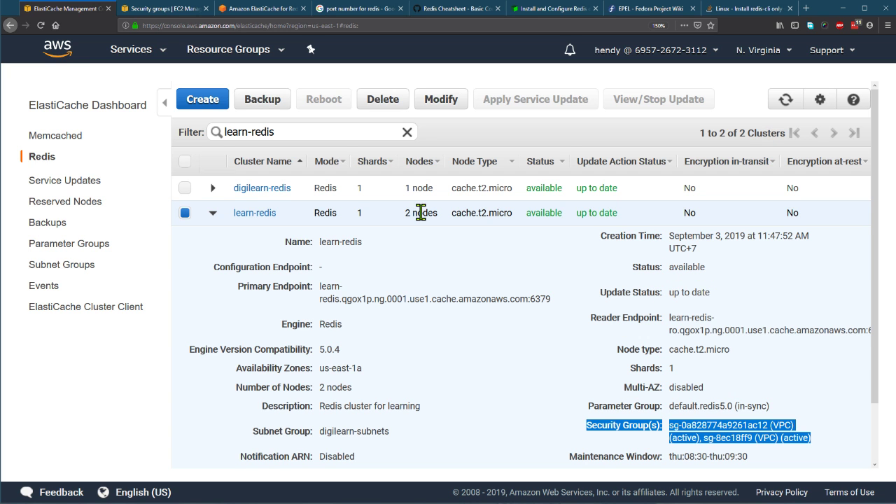
pyautogui.click(255, 213)
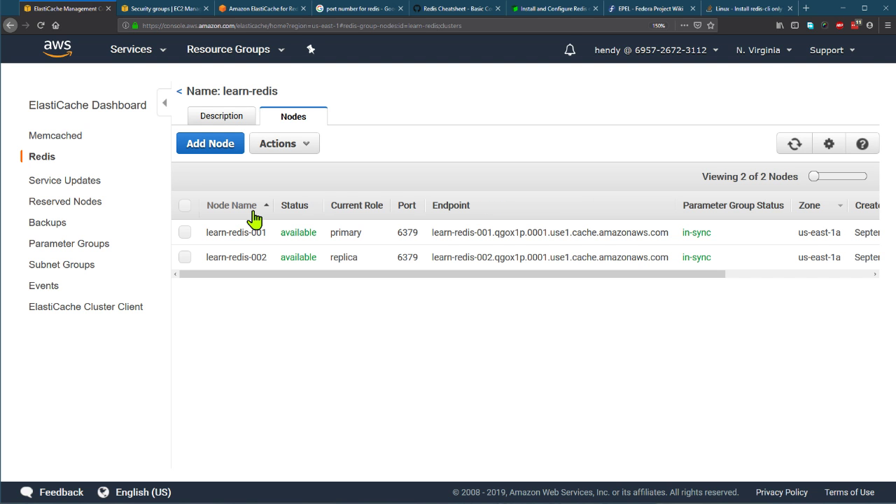
pyautogui.click(185, 258)
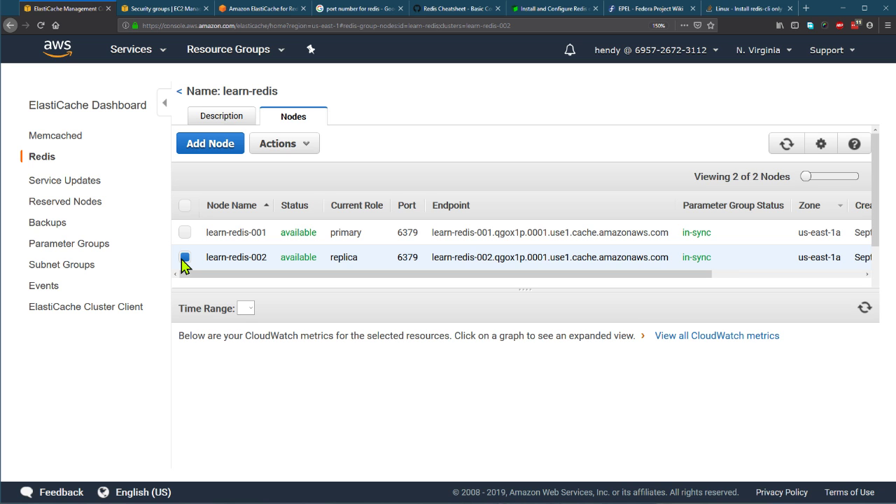
pyautogui.click(288, 143)
pyautogui.click(308, 173)
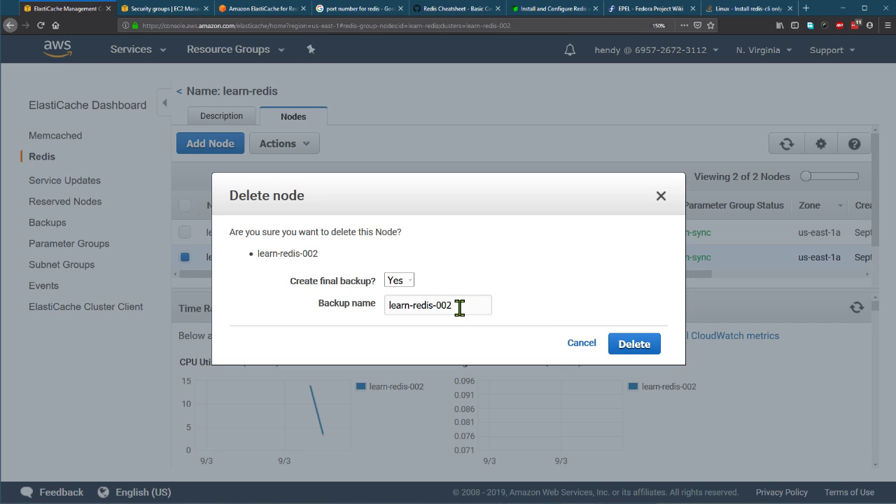
pyautogui.click(399, 280)
pyautogui.click(394, 311)
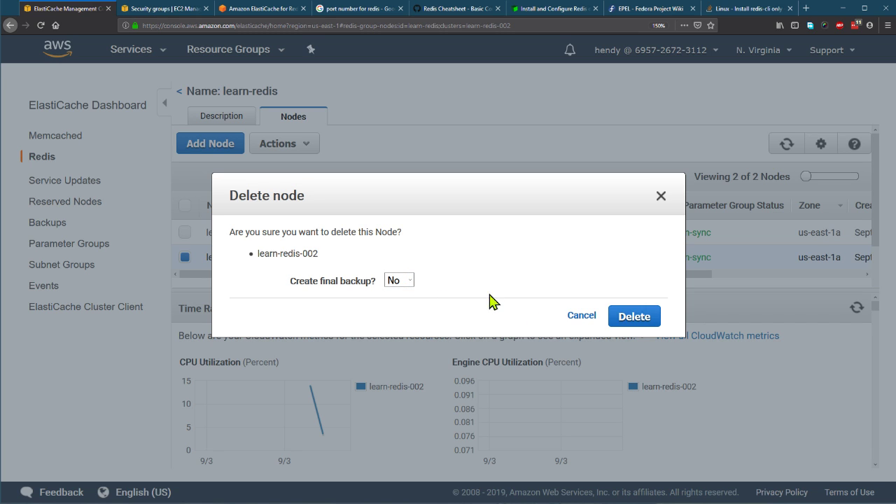
pyautogui.click(636, 320)
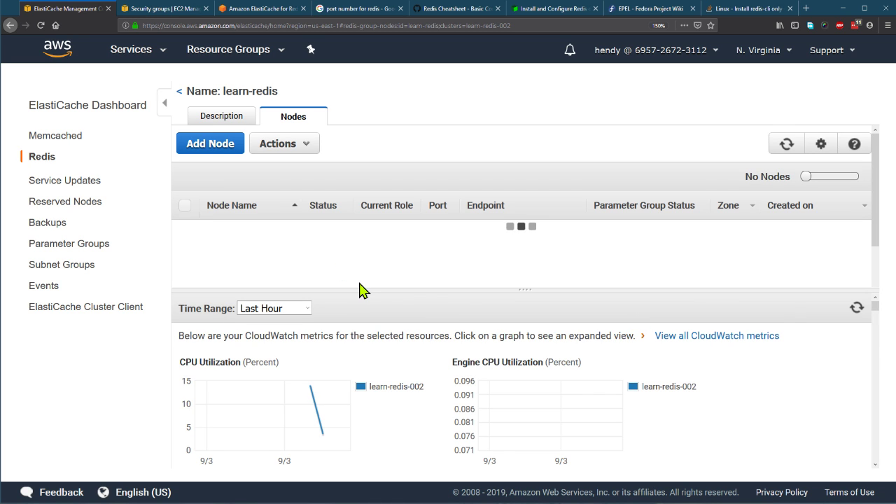
# Switch to the terminal, restart redis-cli with -h and the learn-redis primary endpoint, and read the test_world key with GET.
pyautogui.hotkey('alt', 'Tab')
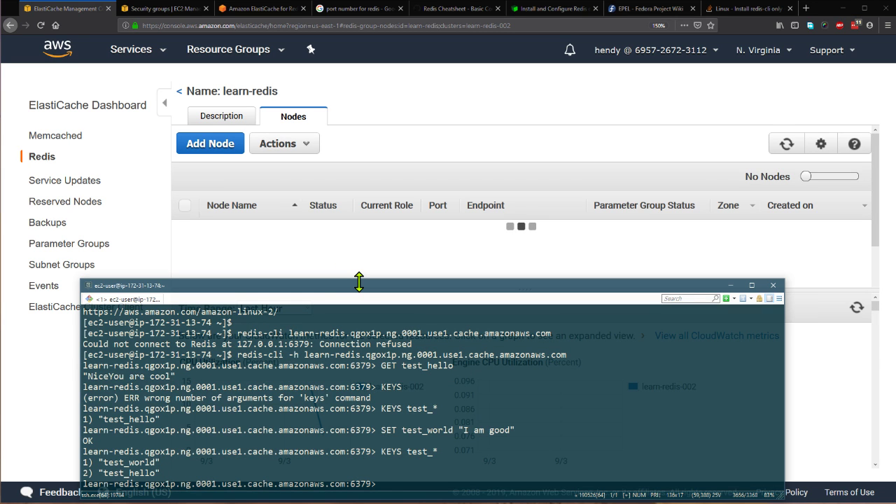
pyautogui.hotkey('ctrl', 'c')
pyautogui.press('Up')
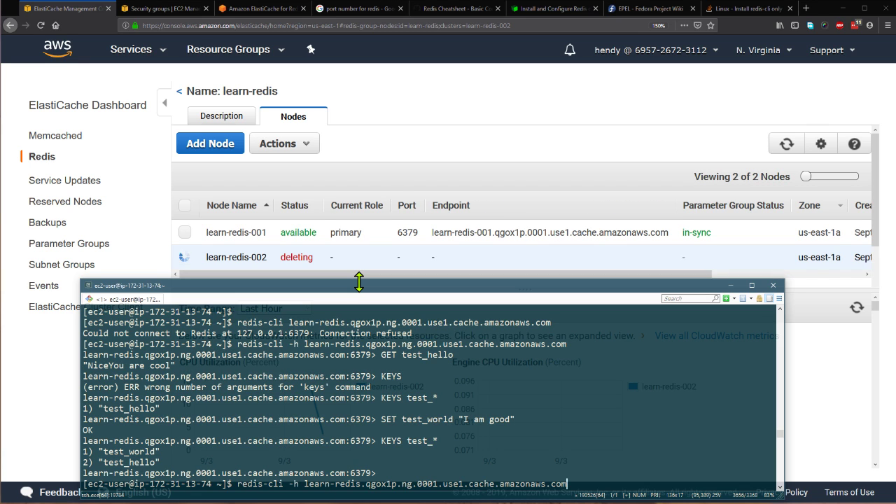
pyautogui.press('Return')
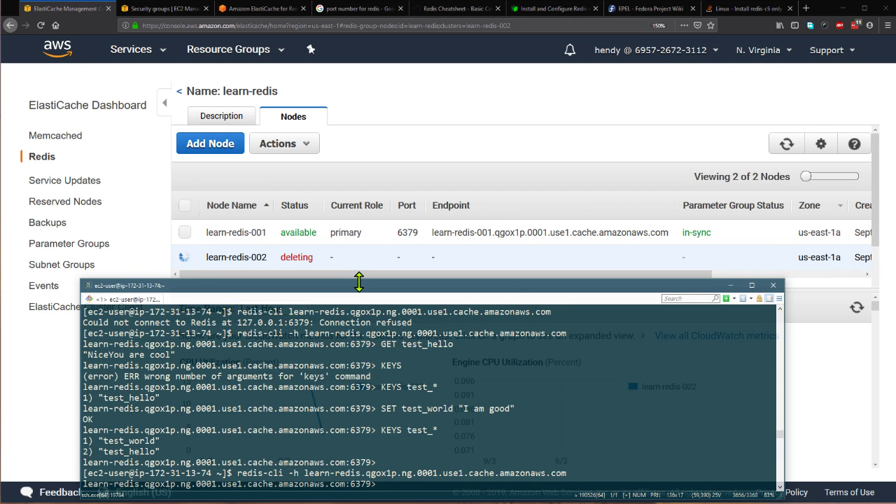
pyautogui.write('GET test_world')
pyautogui.press('Return')
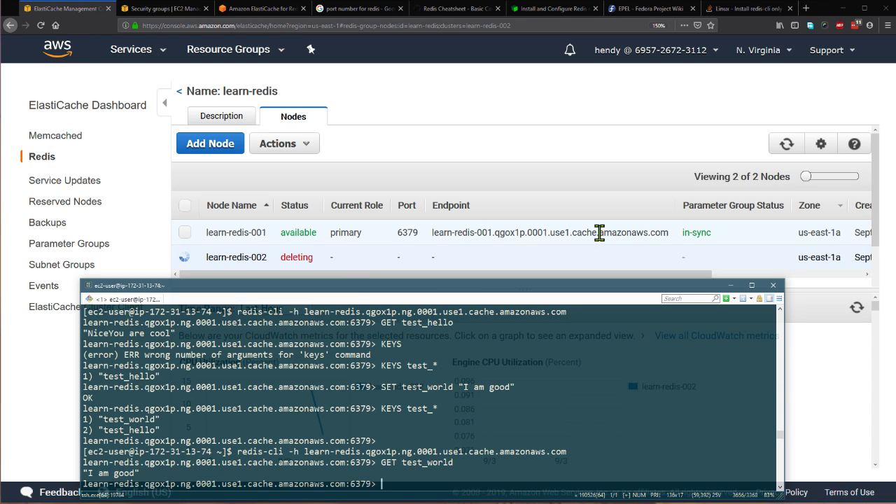
pyautogui.click(475, 258)
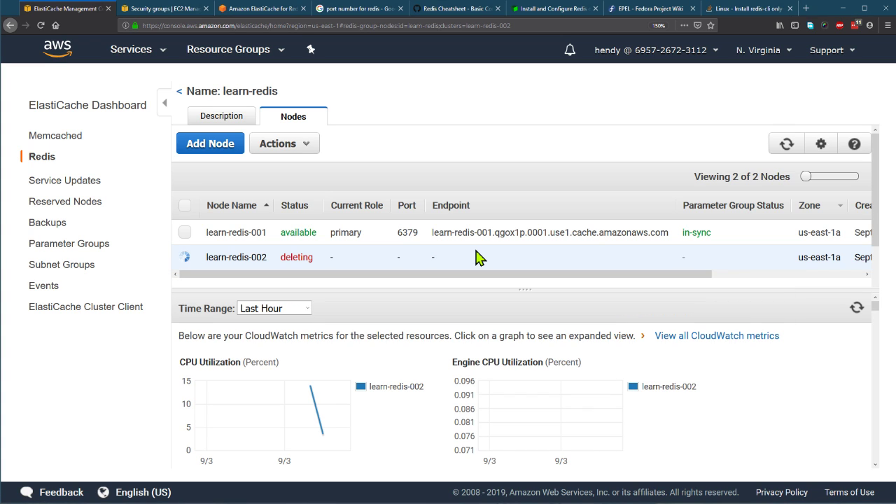